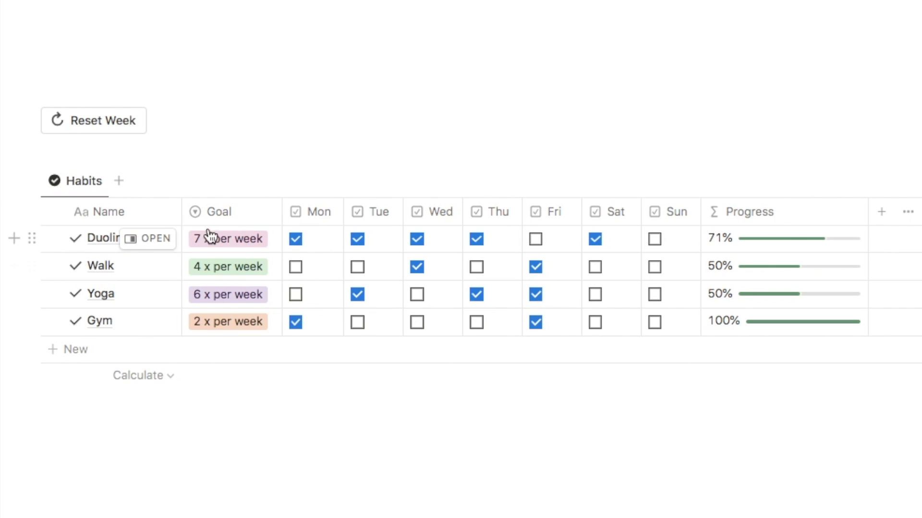
# Check off Friday and Sunday for the Duolingo habit, and reset the week in the finished Habits table
pyautogui.click(234, 245)
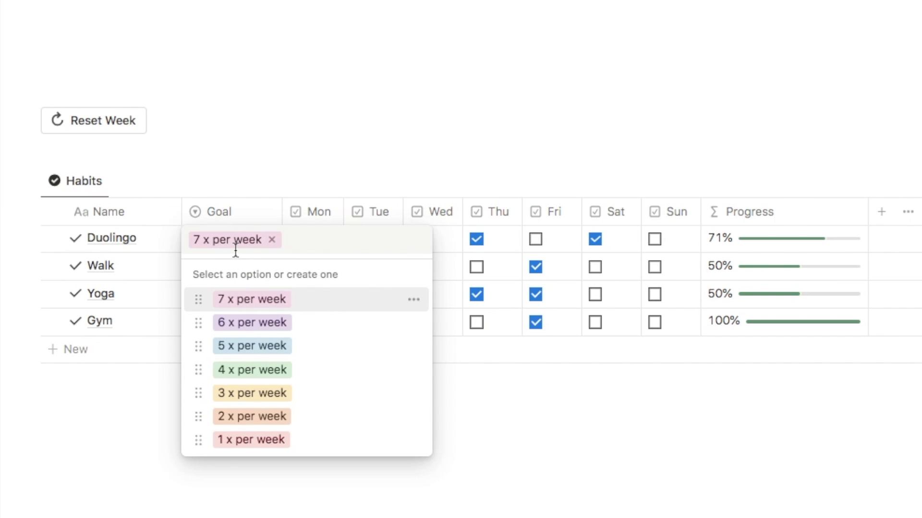
pyautogui.click(268, 81)
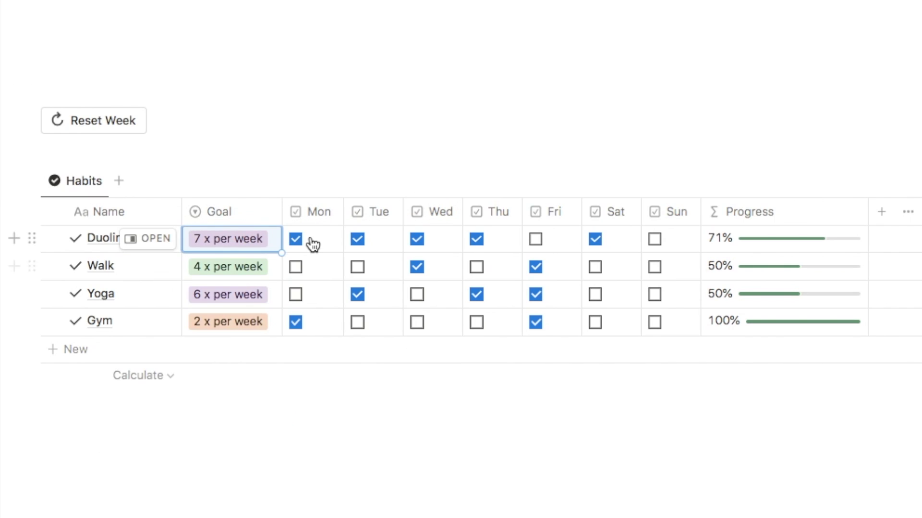
pyautogui.click(536, 240)
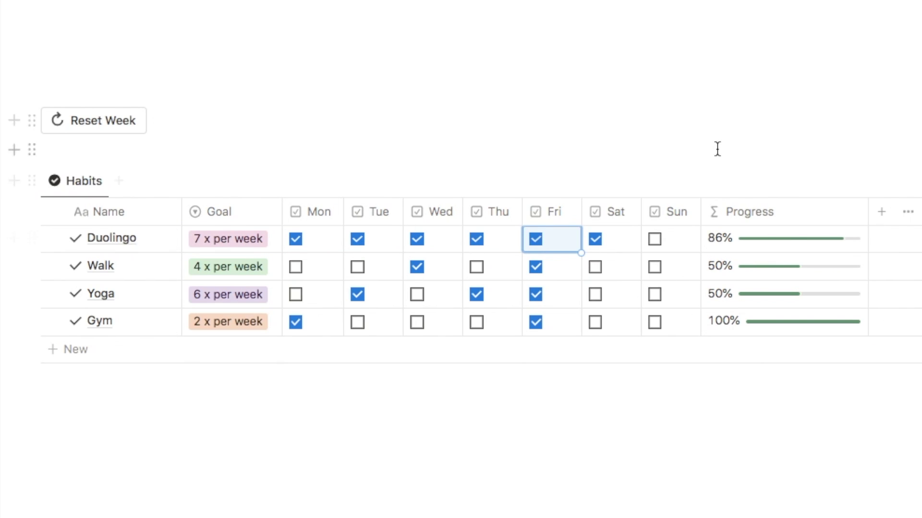
pyautogui.click(656, 241)
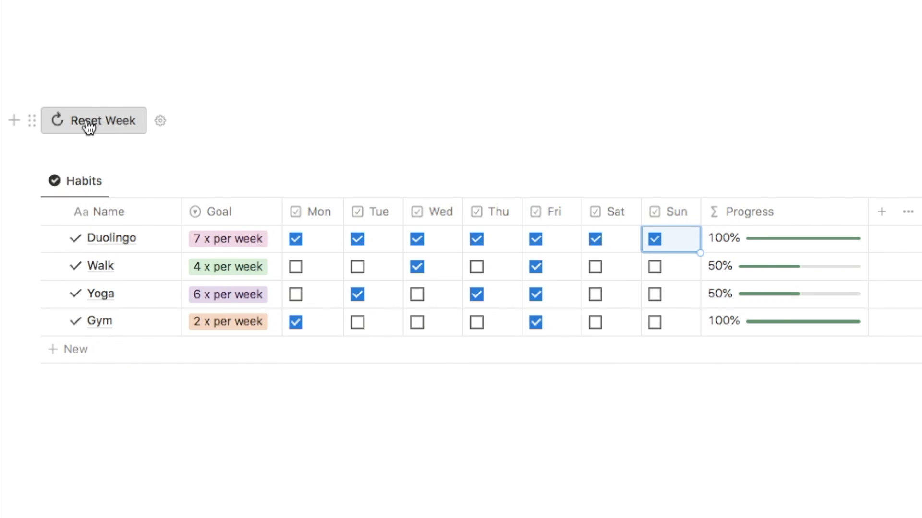
pyautogui.click(102, 124)
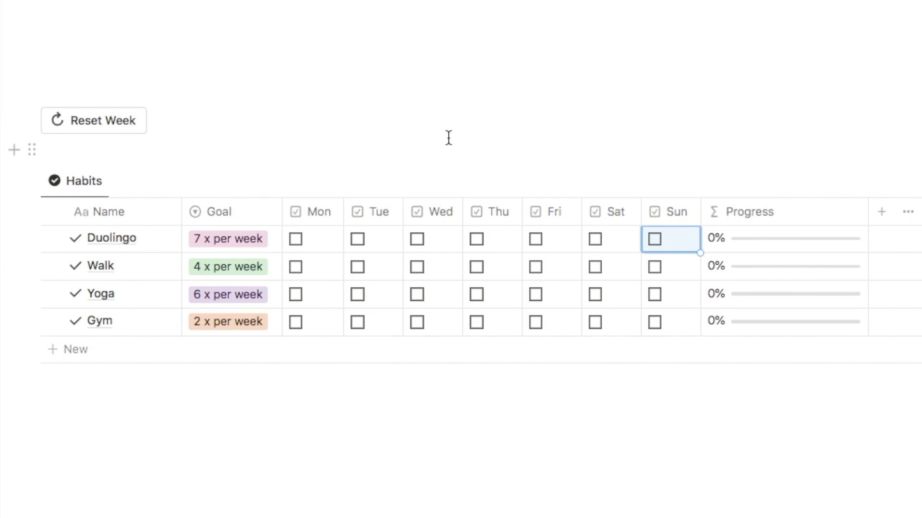
pyautogui.click(468, 435)
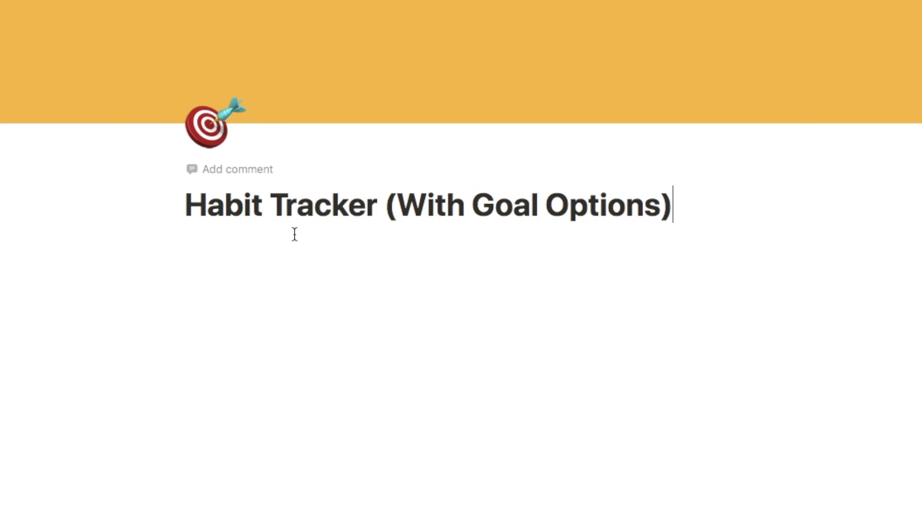
# Insert an inline database below the Habit Tracker (With Goal Options) page title and name it Habit Tracker 1
pyautogui.press('Return')
pyautogui.press('Return')
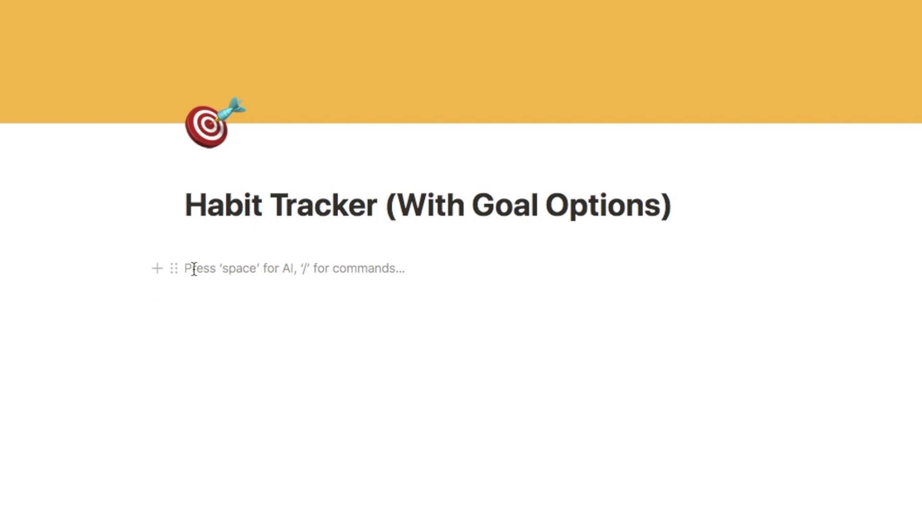
pyautogui.write('/data')
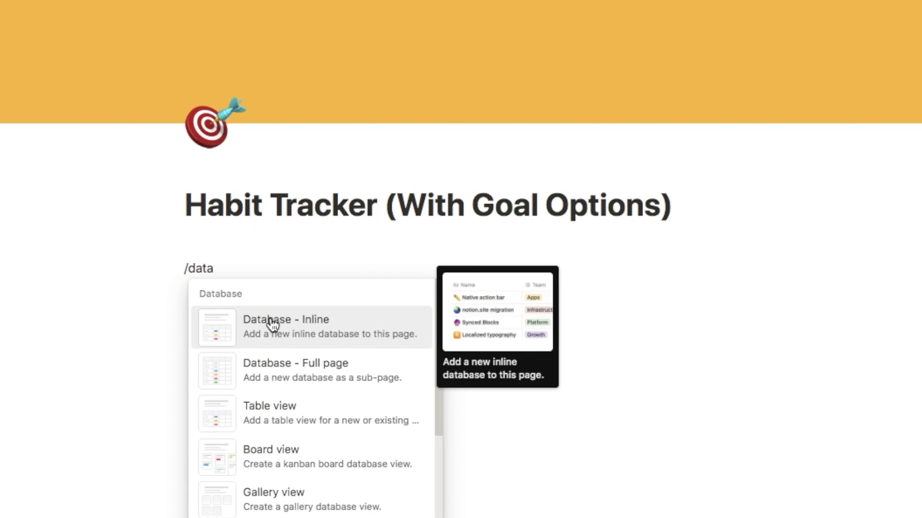
pyautogui.click(291, 334)
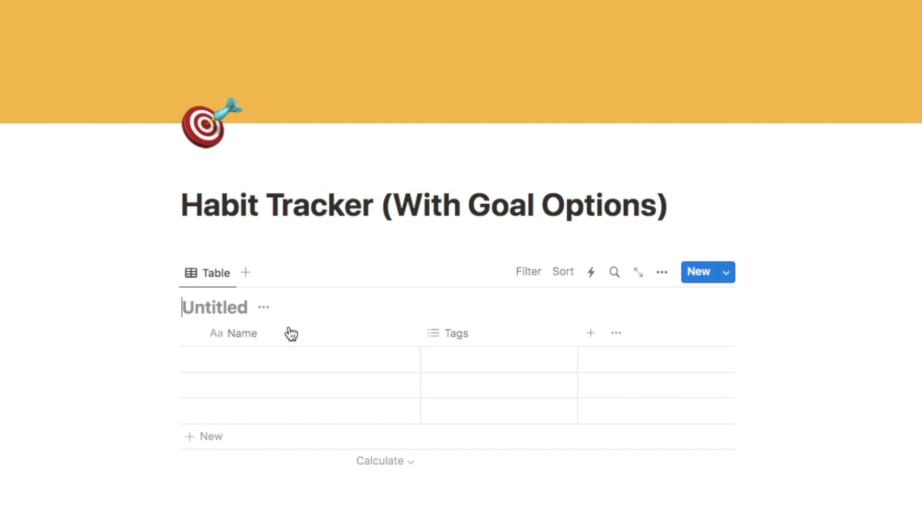
pyautogui.write('Habit Tracker 1')
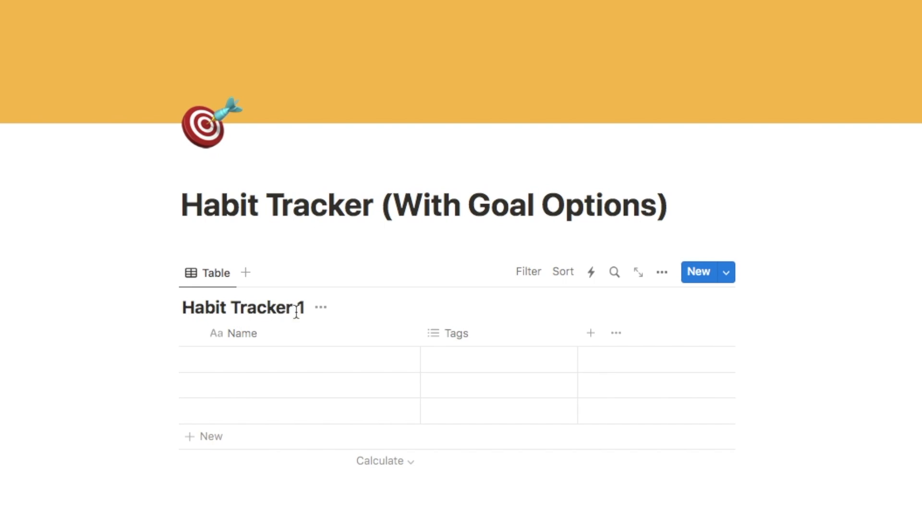
# Hide the database title and delete the Tags property
pyautogui.click(322, 309)
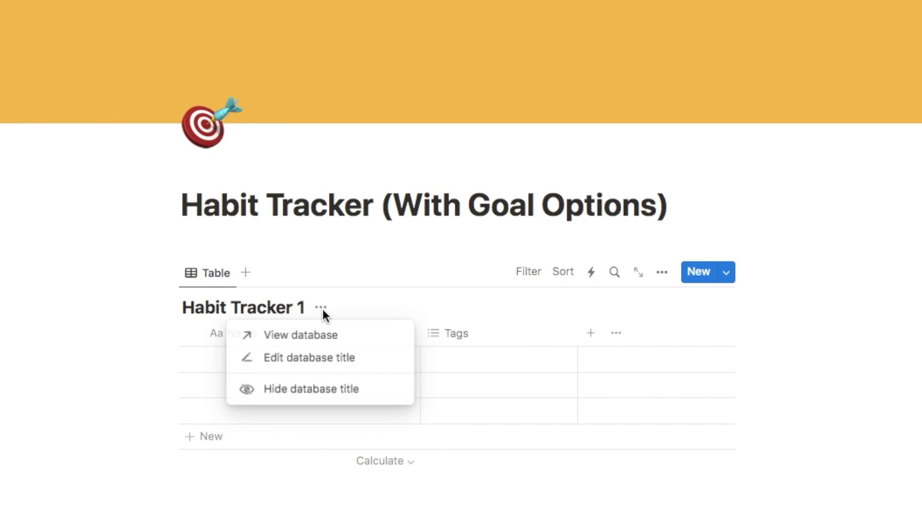
pyautogui.click(300, 397)
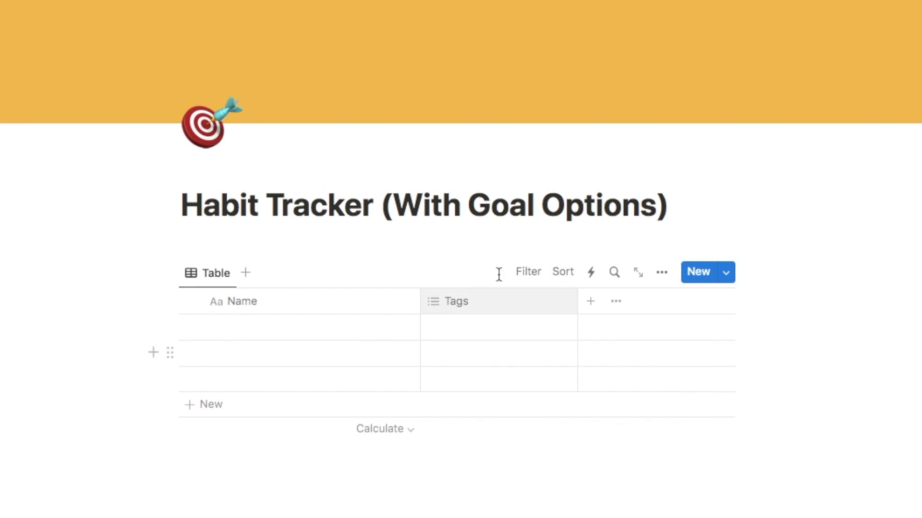
pyautogui.click(463, 304)
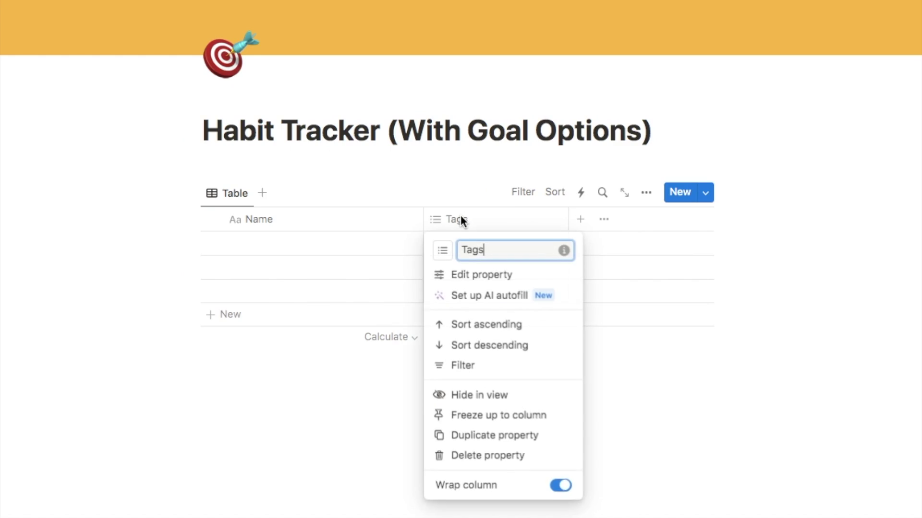
pyautogui.click(466, 456)
pyautogui.click(472, 179)
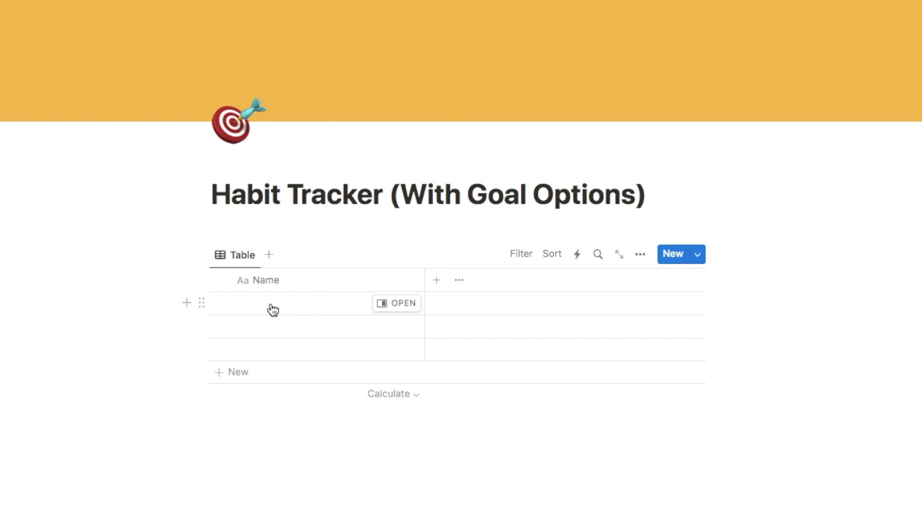
# Enter the habits Duolingo, Walk, Yoga and Gym in the Name column and narrow that column
pyautogui.click(273, 310)
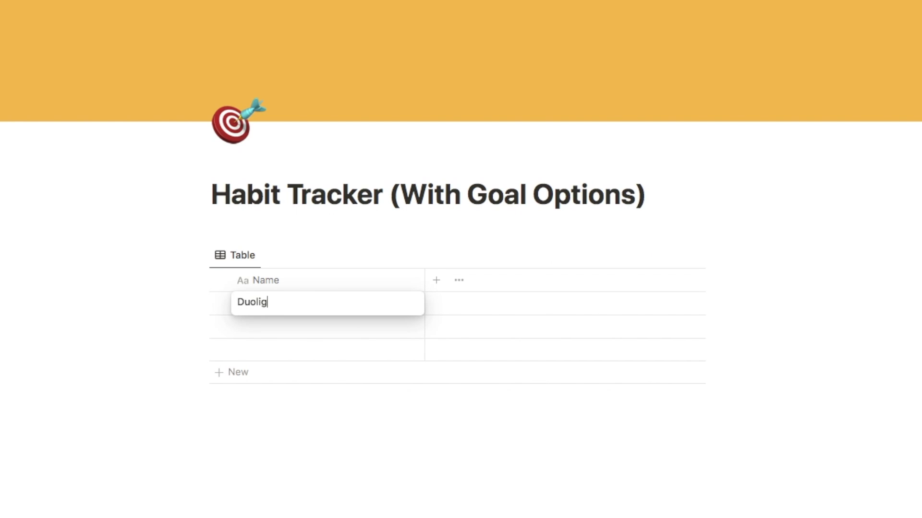
pyautogui.write('Duolingo')
pyautogui.press('Return')
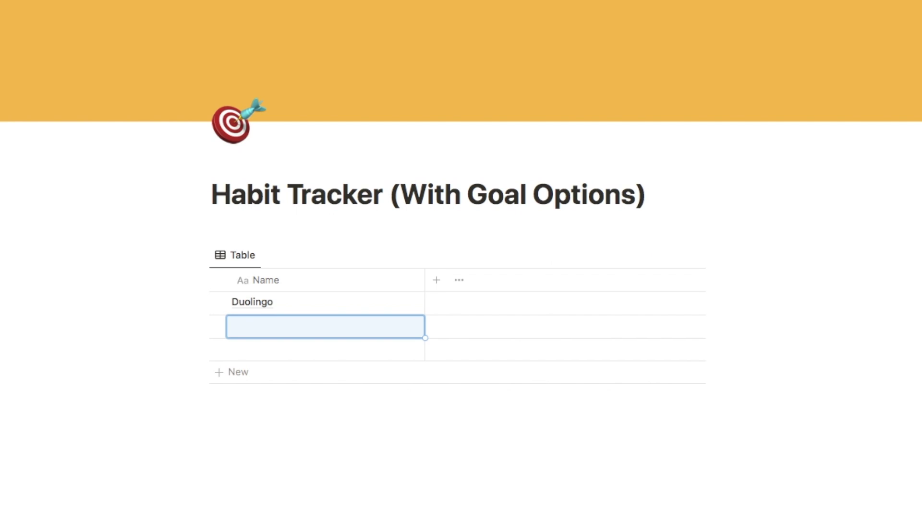
pyautogui.write('Wl')
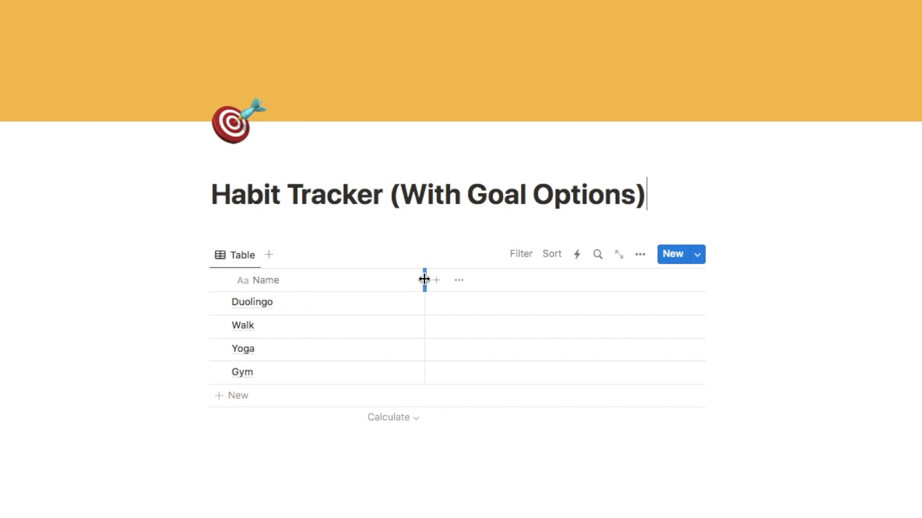
pyautogui.moveTo(425, 280); pyautogui.dragTo(300, 283)
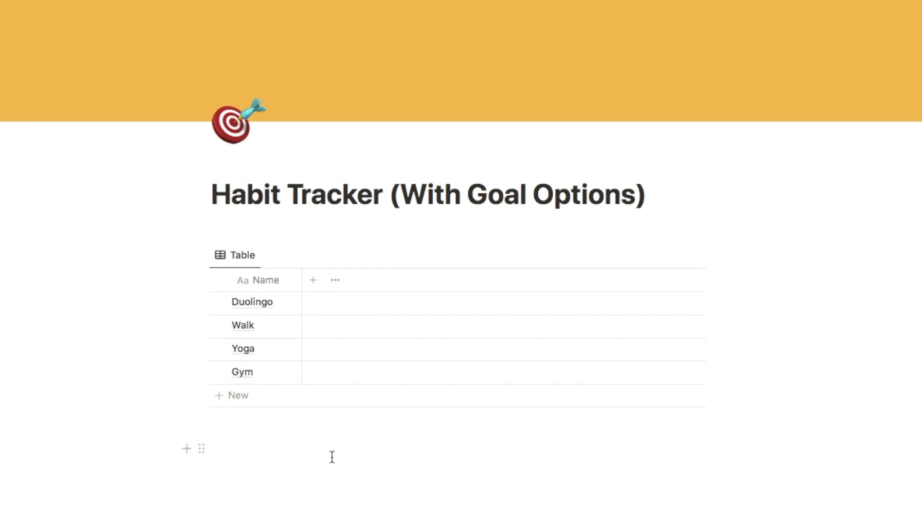
# Add a Select property named Goal to the habit table
pyautogui.click(313, 283)
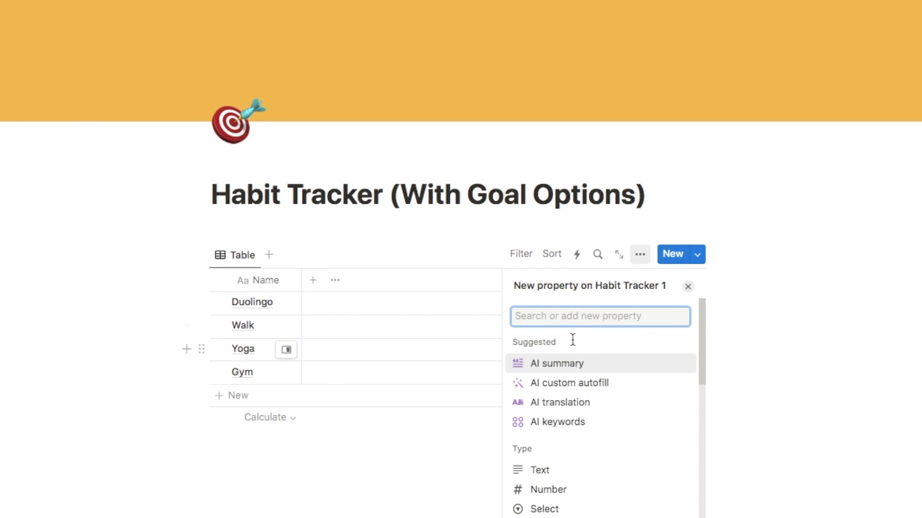
pyautogui.write('sele')
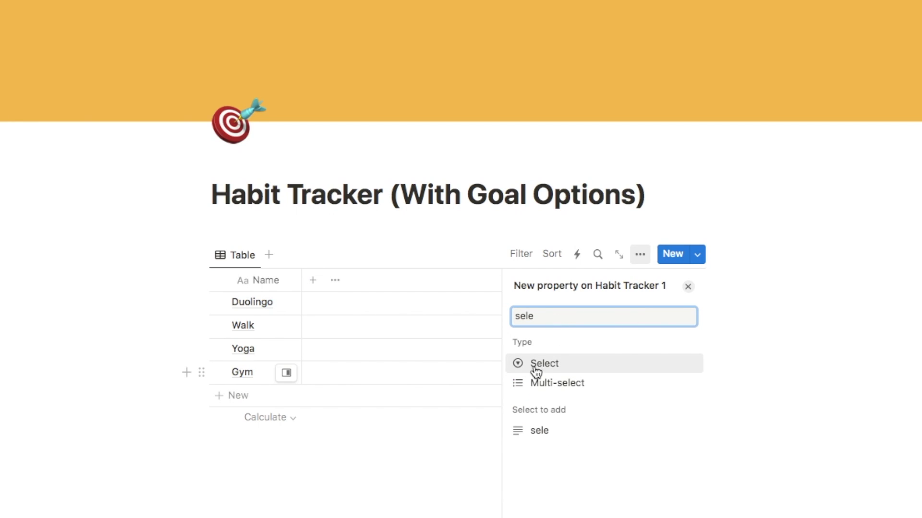
pyautogui.click(555, 366)
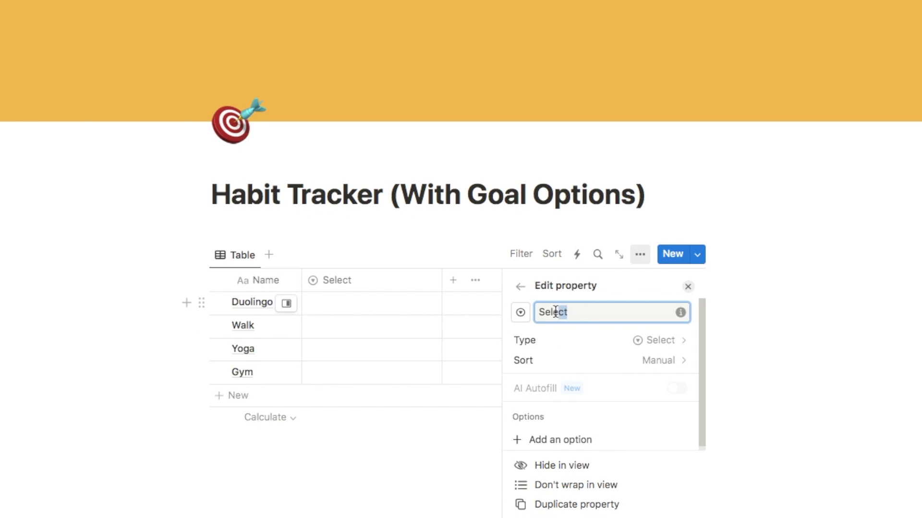
pyautogui.write('Goal')
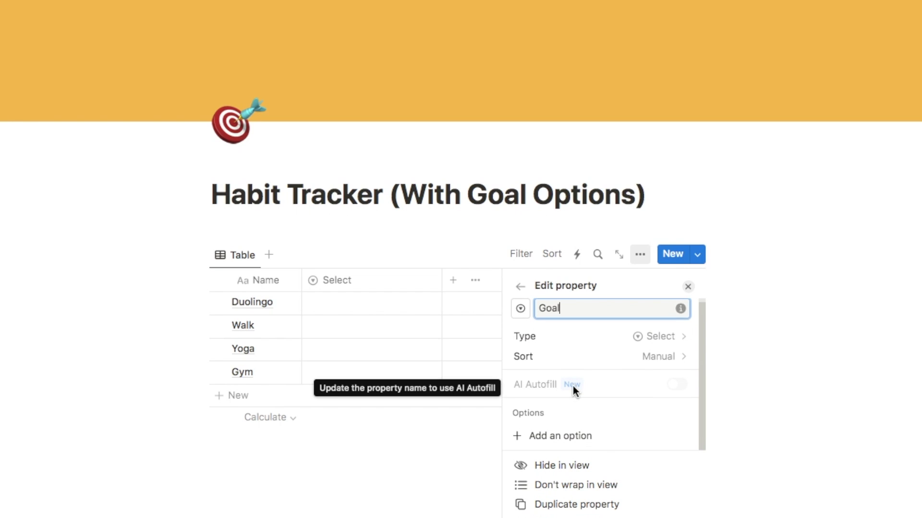
# Create seven options for the Goal property, from 7 x per week down to 1 x per week
pyautogui.click(549, 432)
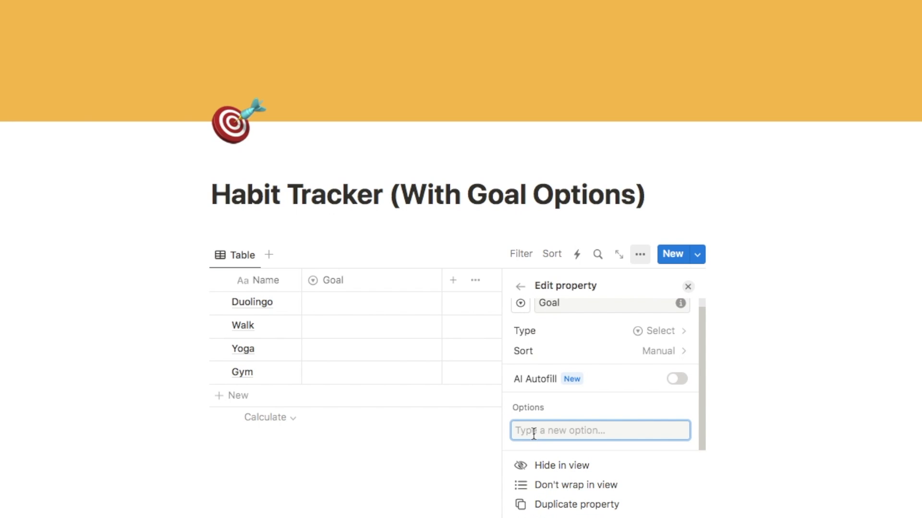
pyautogui.write('7 x per week')
pyautogui.press('Return')
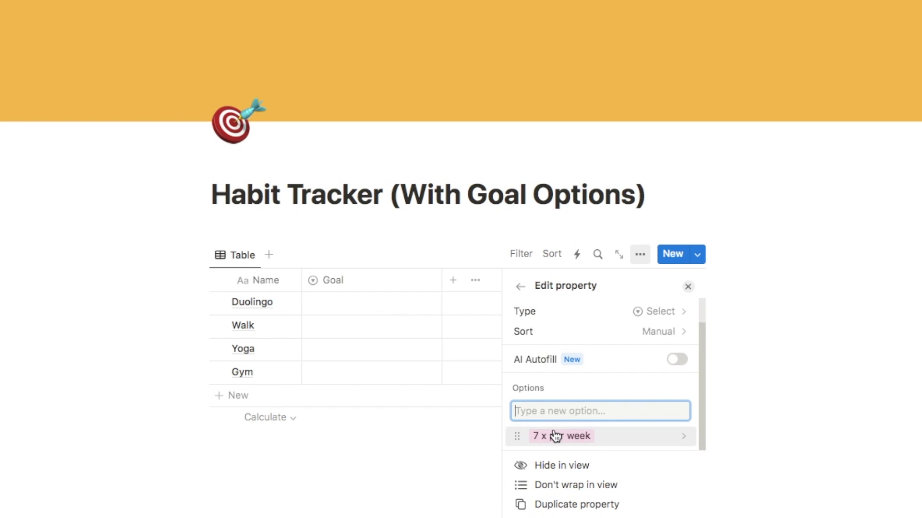
pyautogui.write('6 x per week')
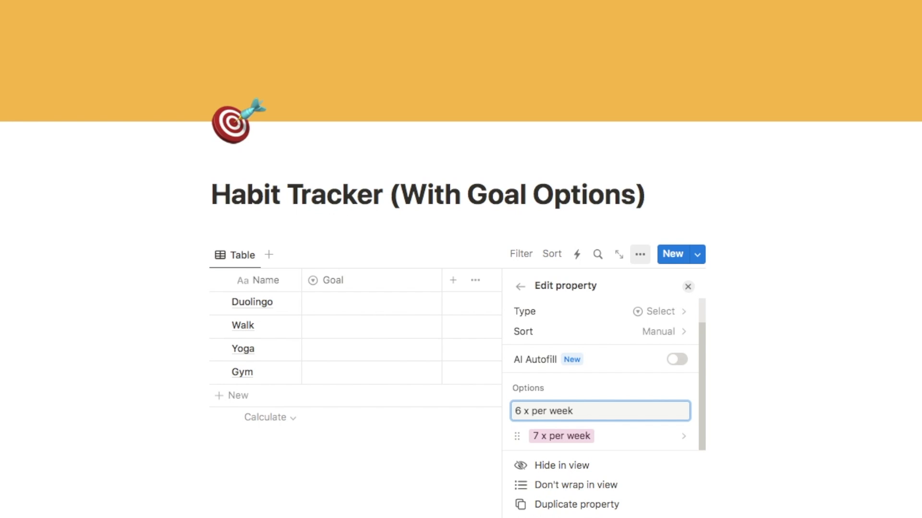
pyautogui.press('Return')
pyautogui.scroll(-1, 555, 407)
pyautogui.write('5 ')
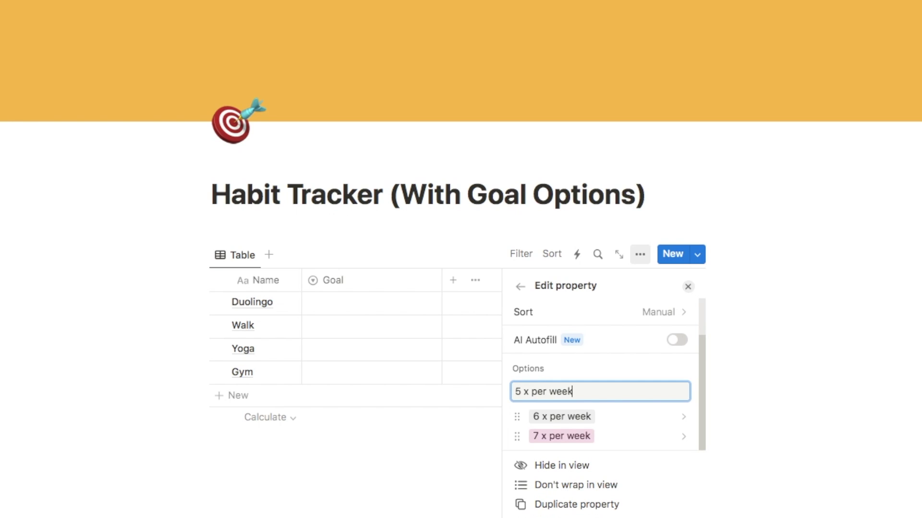
pyautogui.write('x per week')
pyautogui.press('Return')
pyautogui.scroll(-2, 553, 392)
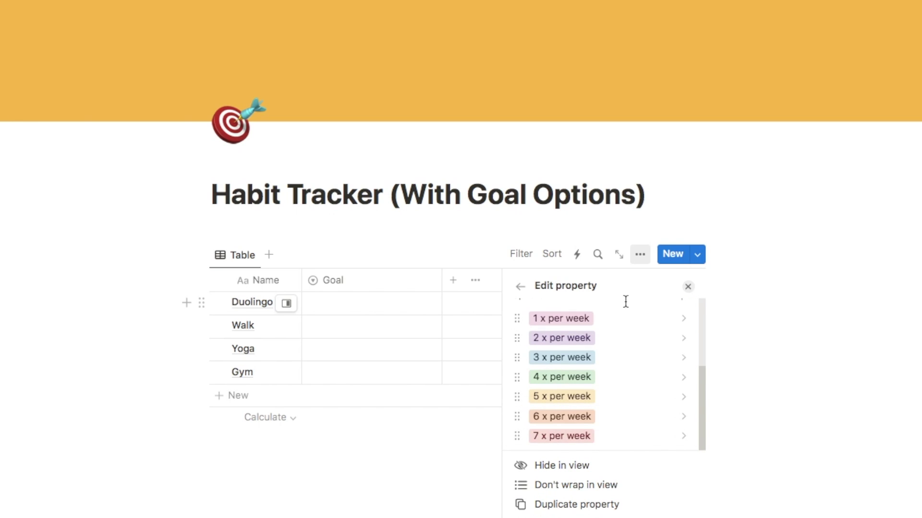
pyautogui.click(688, 286)
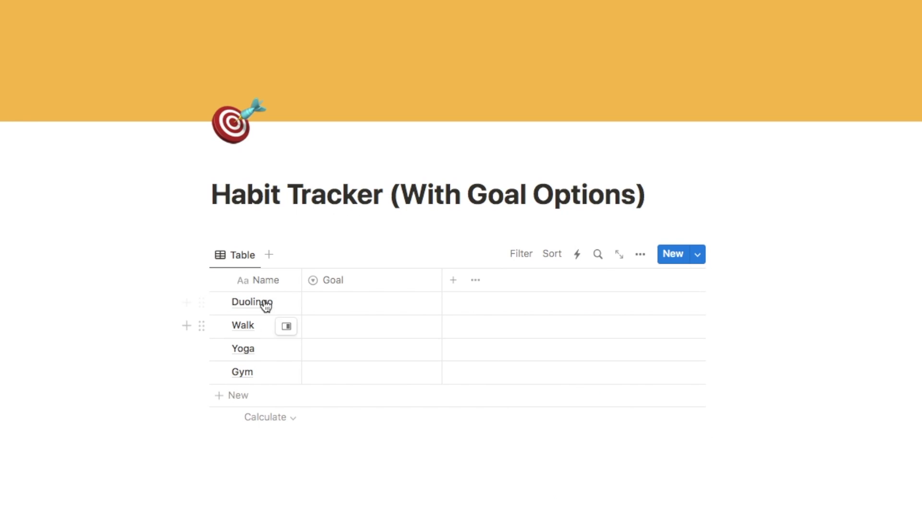
# Set the goals to 7 x per week for Duolingo, 4 x for Walk, 5 x for Yoga and 2 x for Gym
pyautogui.click(343, 314)
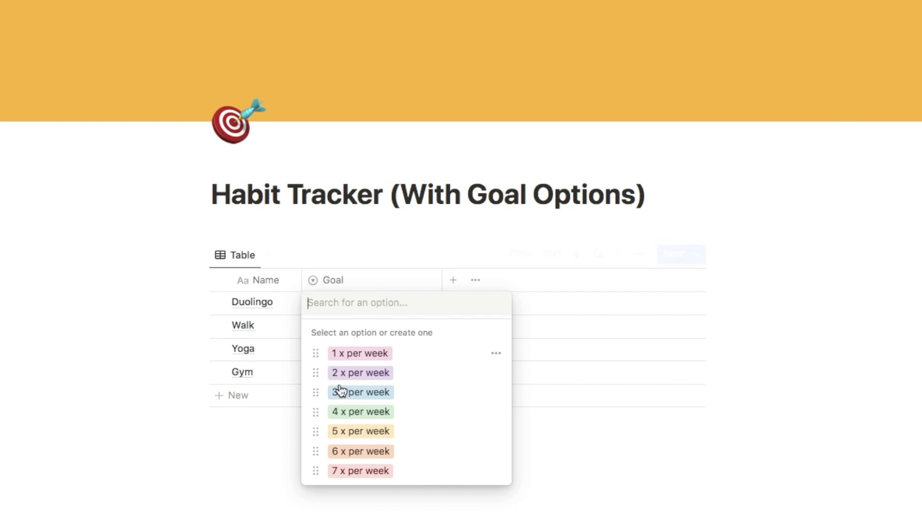
pyautogui.click(340, 473)
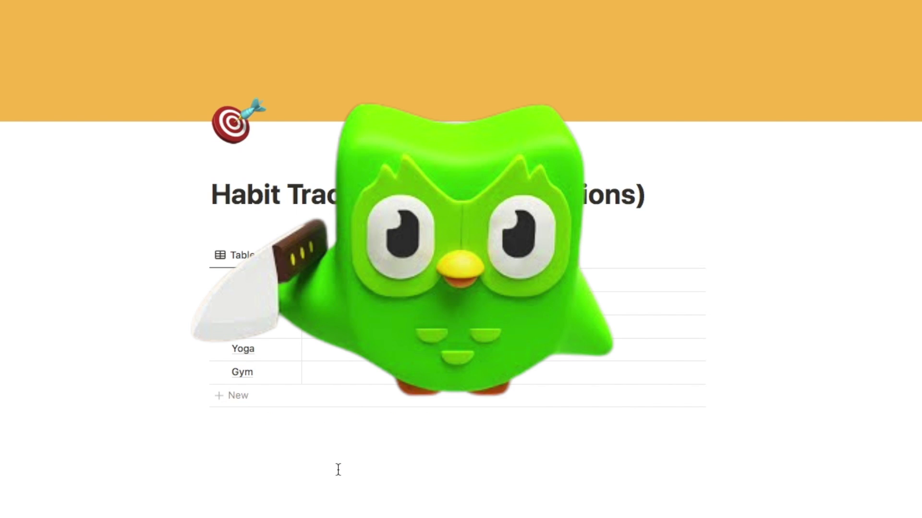
pyautogui.click(335, 336)
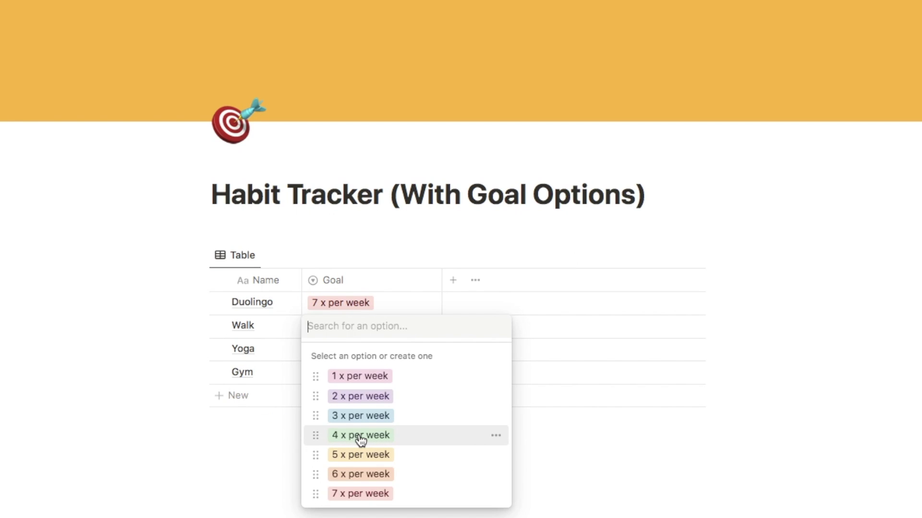
pyautogui.click(361, 436)
pyautogui.click(329, 356)
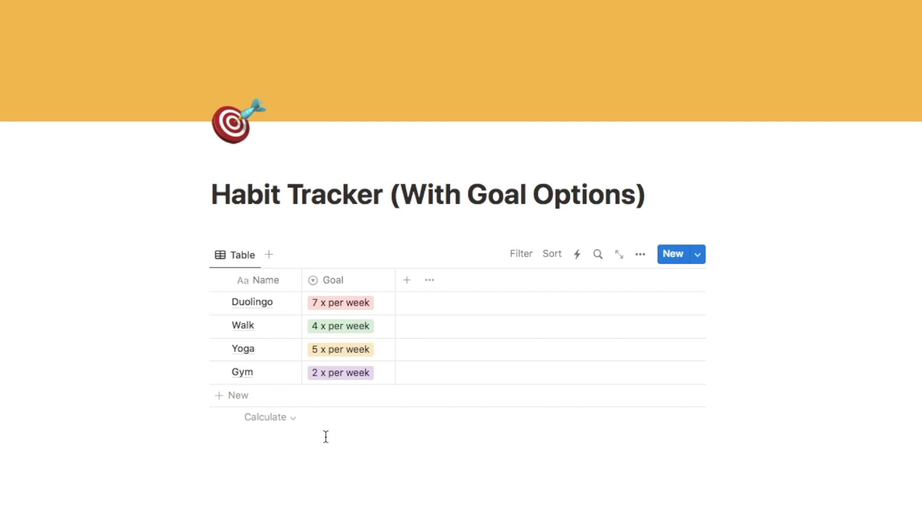
# Add a Checkbox property named Mon and narrow its column to fit the heading
pyautogui.click(409, 285)
pyautogui.write('check')
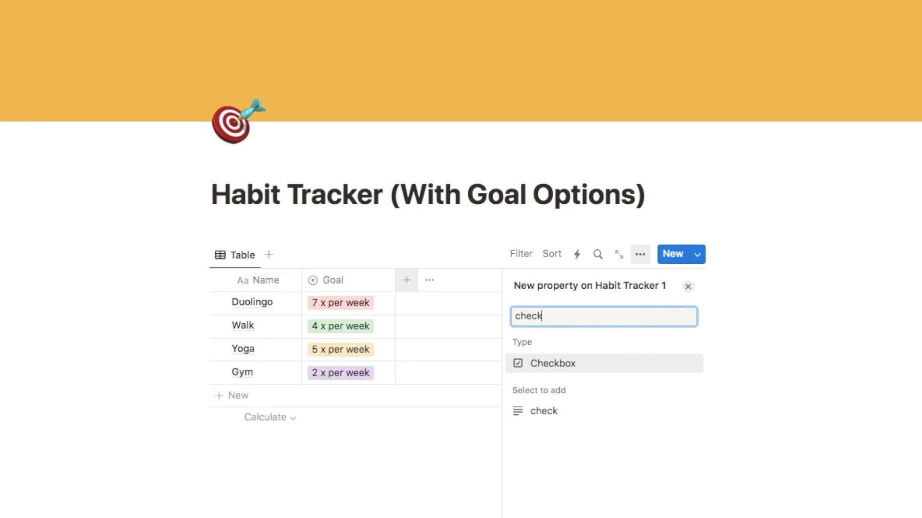
pyautogui.click(564, 363)
pyautogui.moveTo(591, 324); pyautogui.dragTo(536, 319)
pyautogui.press('BackSpace')
pyautogui.write('Mon')
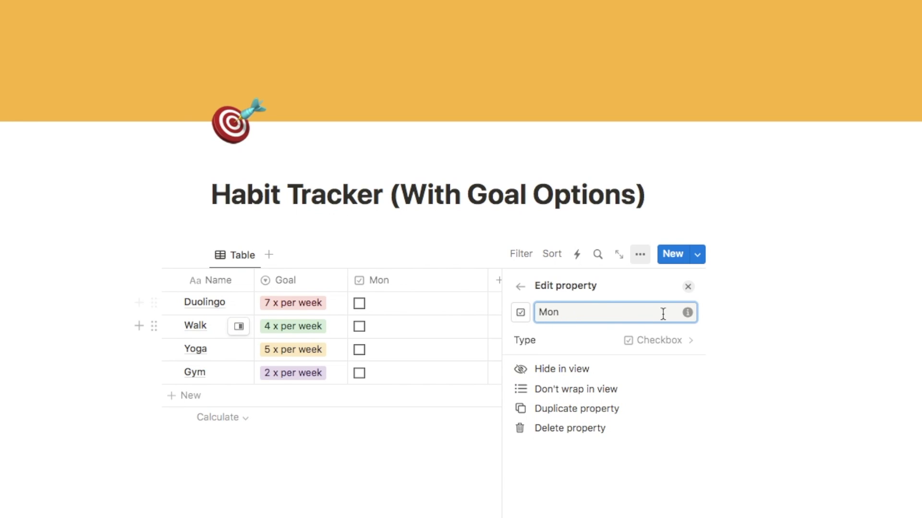
pyautogui.press('Return')
pyautogui.moveTo(530, 284); pyautogui.dragTo(444, 284)
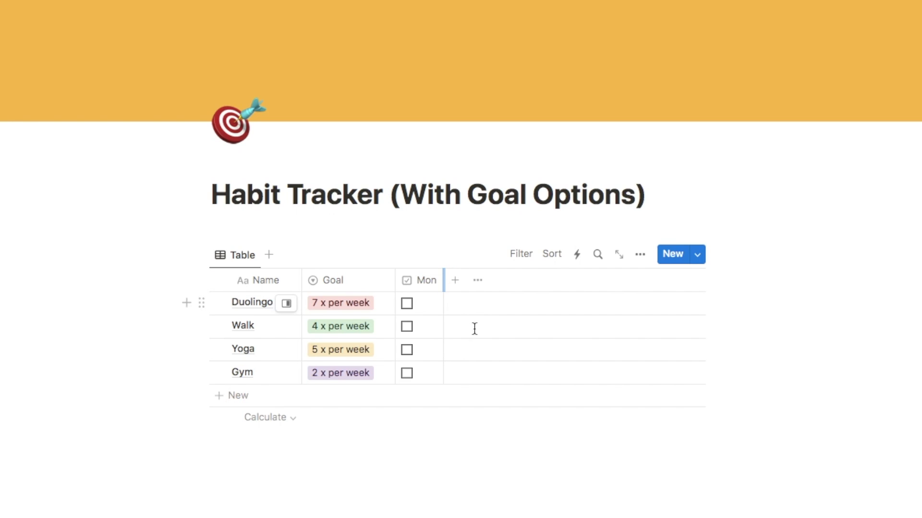
# Duplicate the Mon checkbox property and rename the copy Tue
pyautogui.click(421, 280)
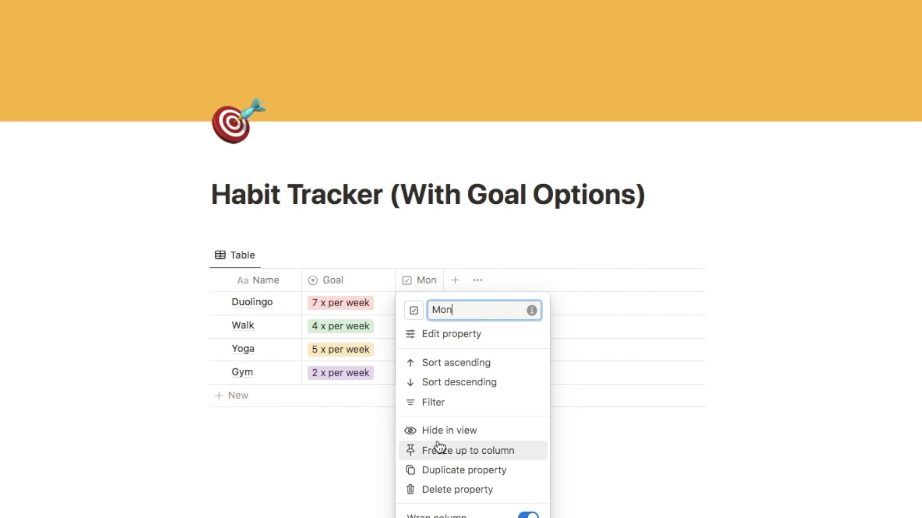
pyautogui.click(448, 473)
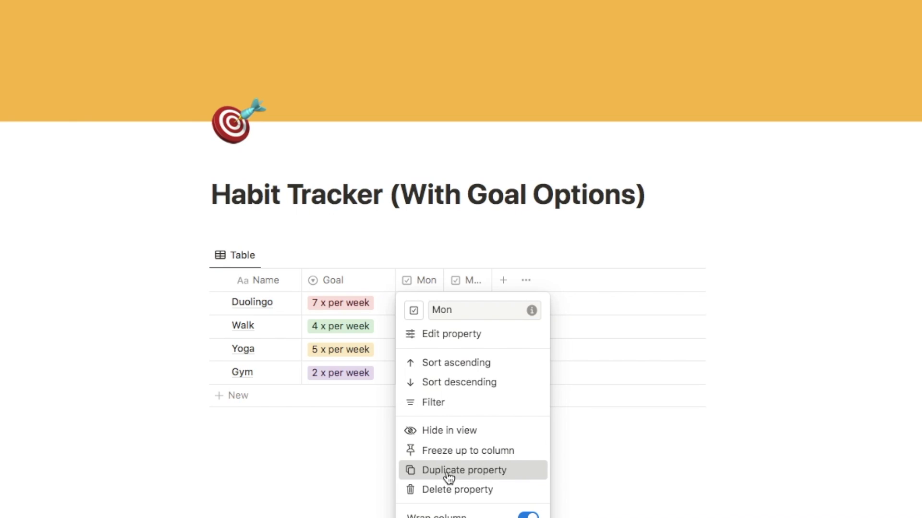
pyautogui.click(466, 286)
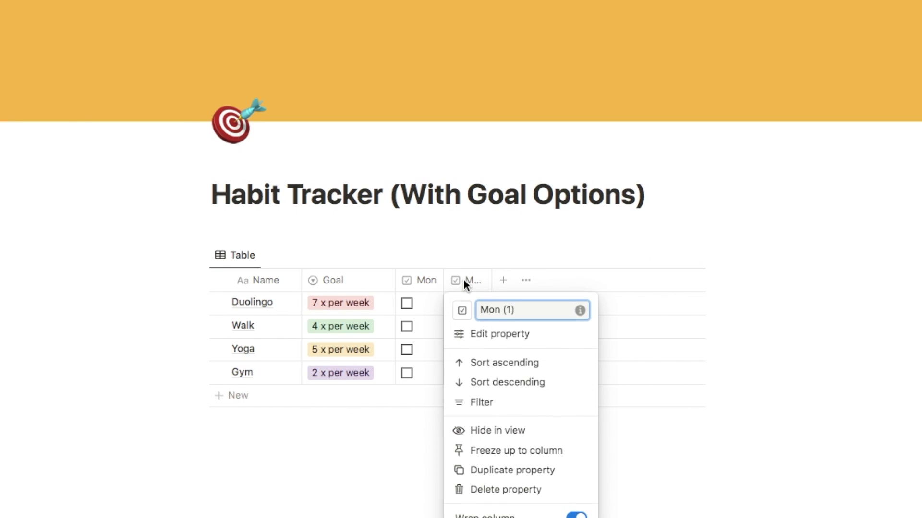
pyautogui.moveTo(514, 310); pyautogui.dragTo(506, 309)
pyautogui.press('BackSpace')
pyautogui.write('Tue')
pyautogui.press('Return')
# Duplicate the Tue checkbox property and rename the copy Wed
pyautogui.click(468, 281)
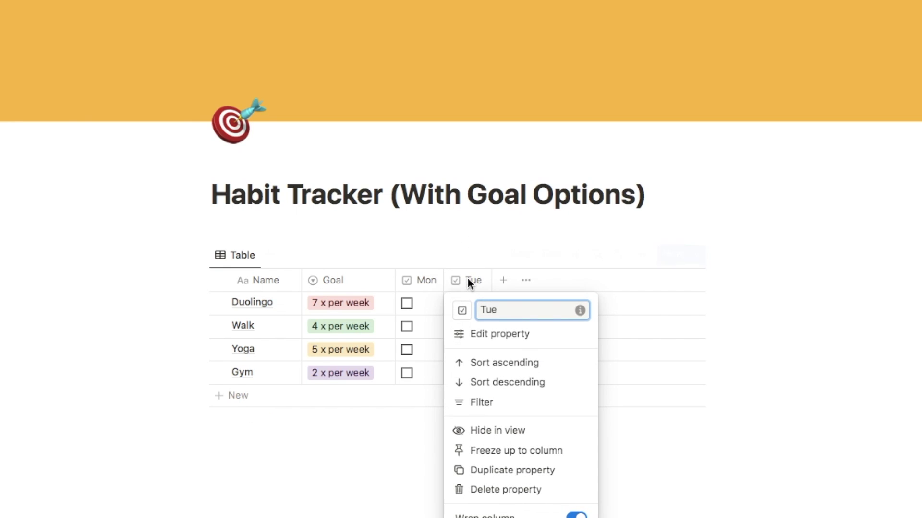
pyautogui.click(492, 471)
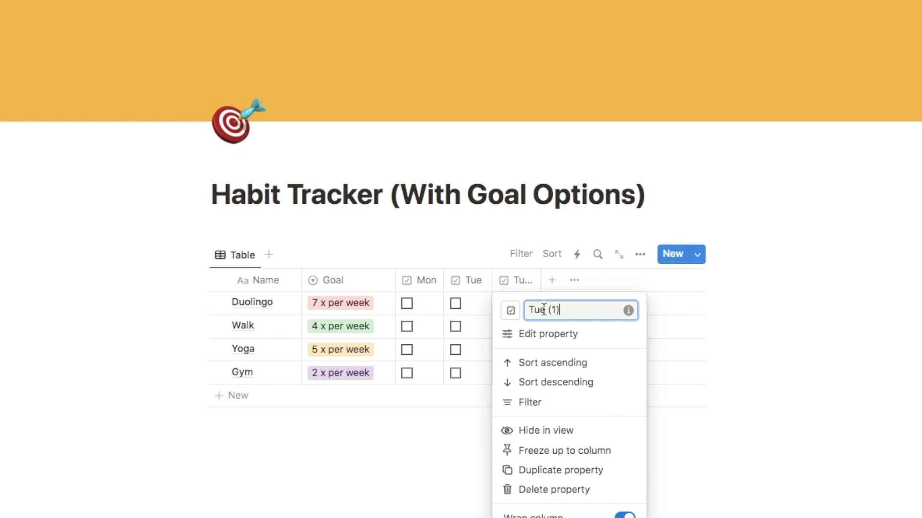
pyautogui.moveTo(568, 310); pyautogui.dragTo(529, 312)
pyautogui.write('Wed')
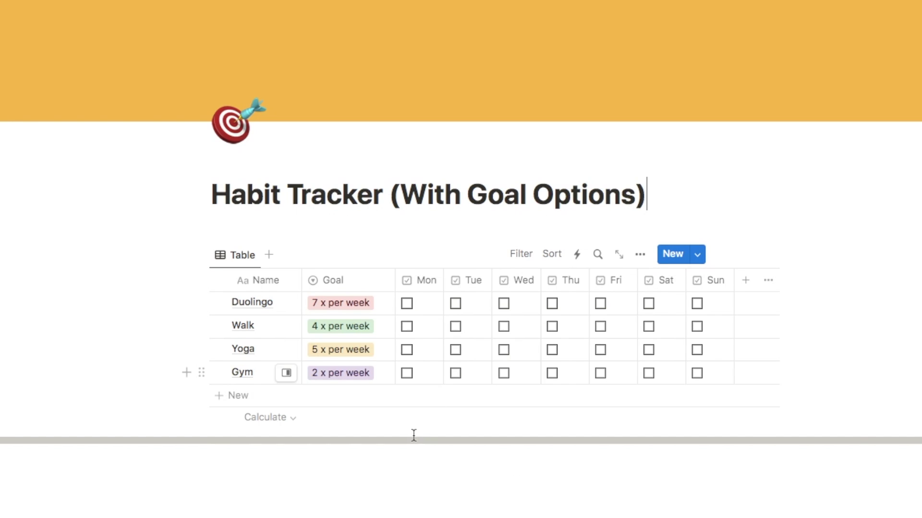
# Tick the Mon checkboxes for Duolingo and Walk
pyautogui.click(407, 303)
pyautogui.click(407, 327)
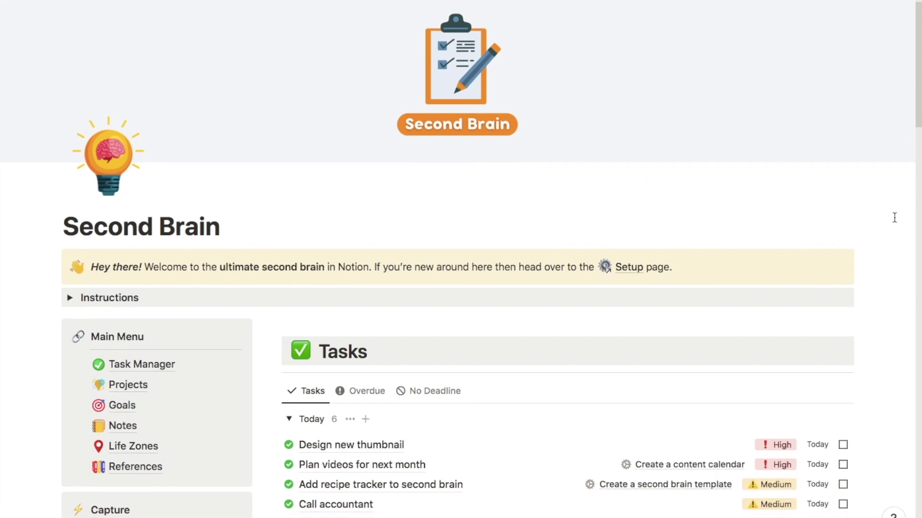
# Look through the Second Brain page, from its Tasks section to Projects, Goals, Life Zones and References
pyautogui.scroll(-3, 894, 218)
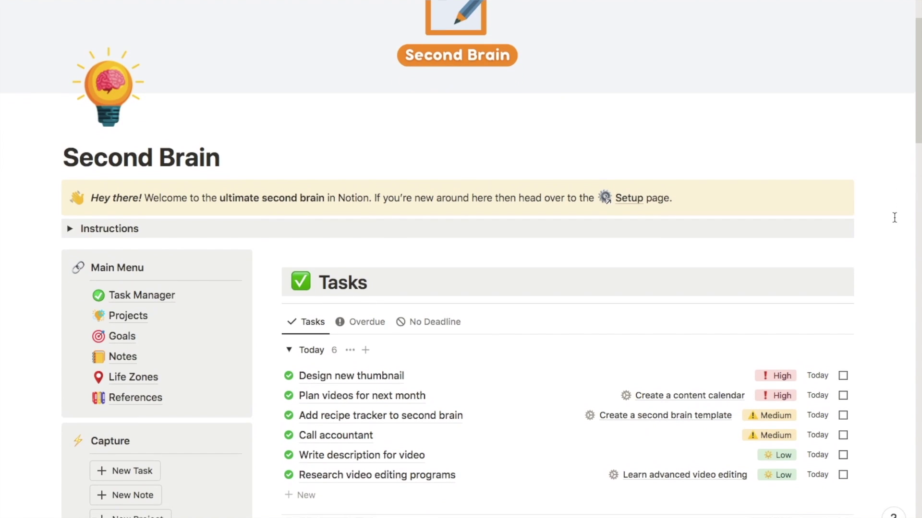
pyautogui.scroll(-5, 894, 217)
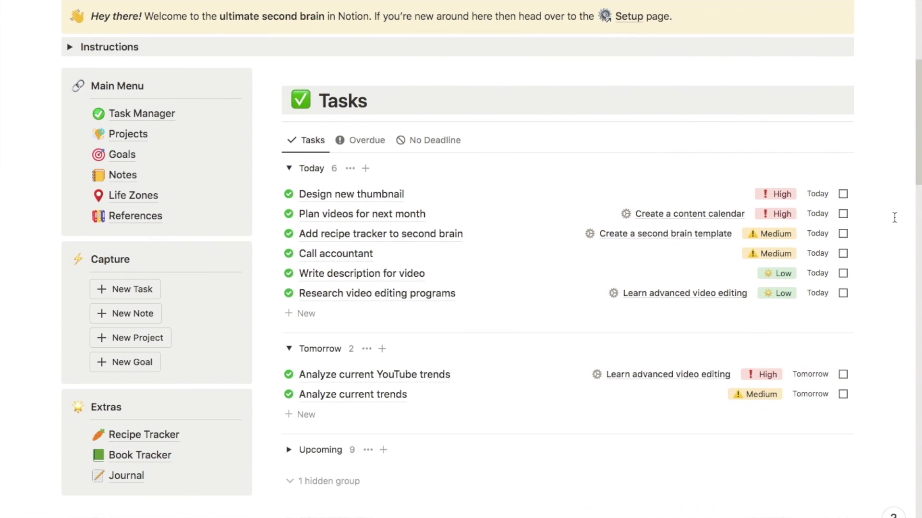
pyautogui.scroll(-5, 894, 218)
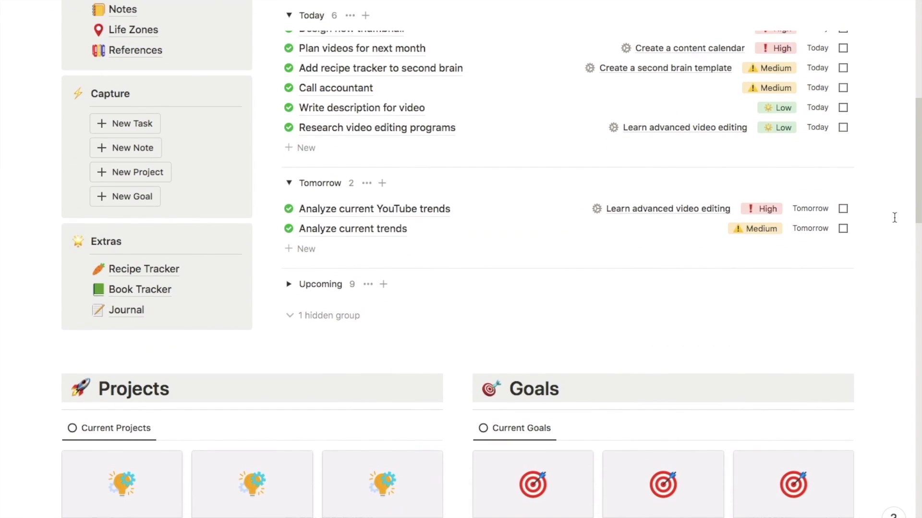
pyautogui.scroll(-5, 894, 217)
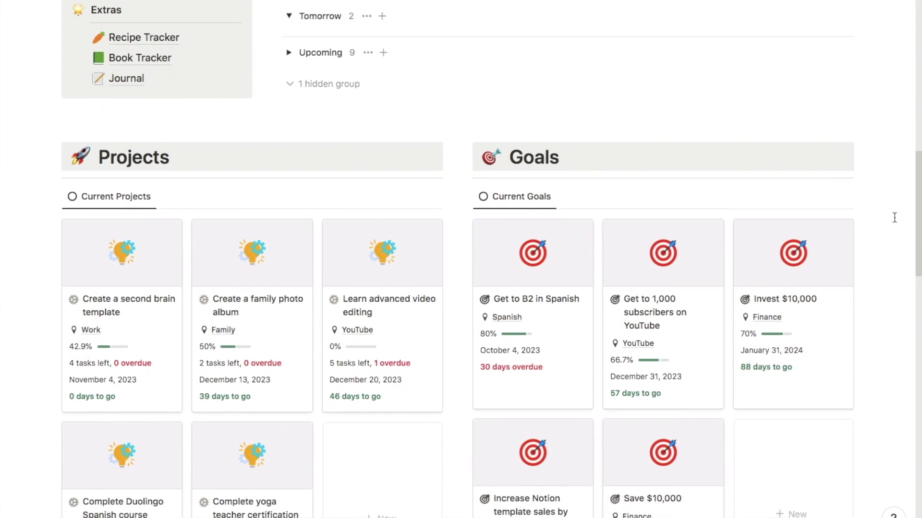
pyautogui.scroll(-6, 894, 217)
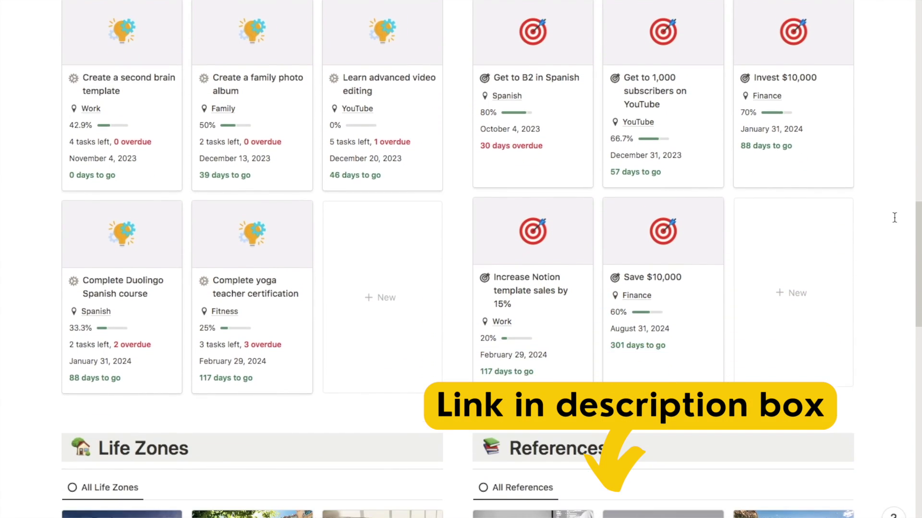
pyautogui.scroll(-6, 895, 217)
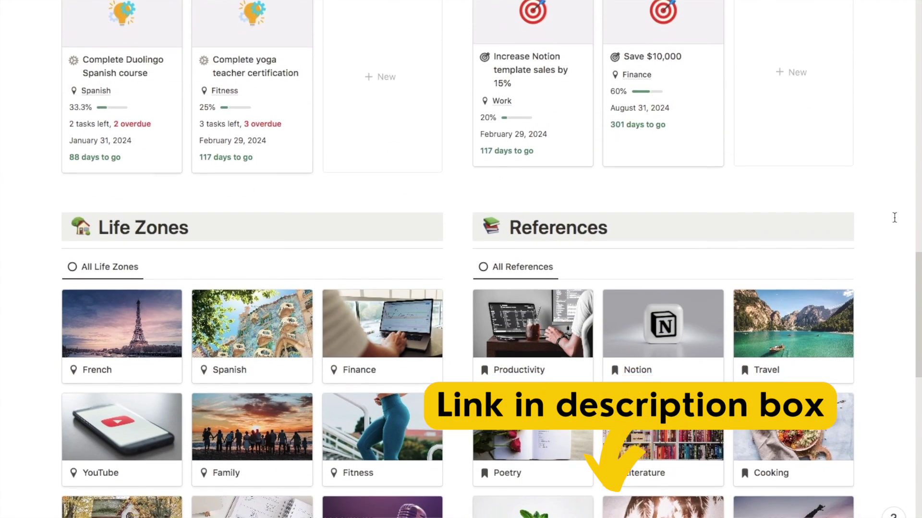
pyautogui.scroll(-1, 894, 217)
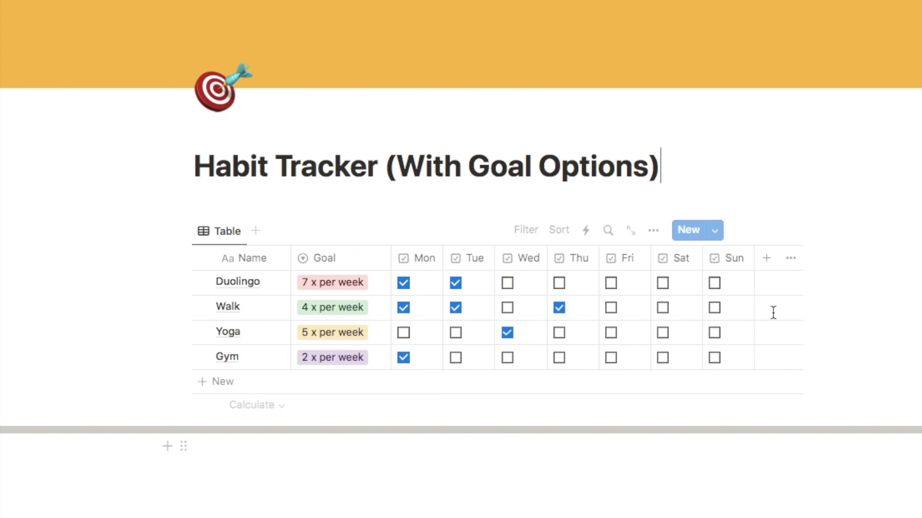
# Add a Formula property named Progress to the habit table
pyautogui.click(768, 264)
pyautogui.write('form')
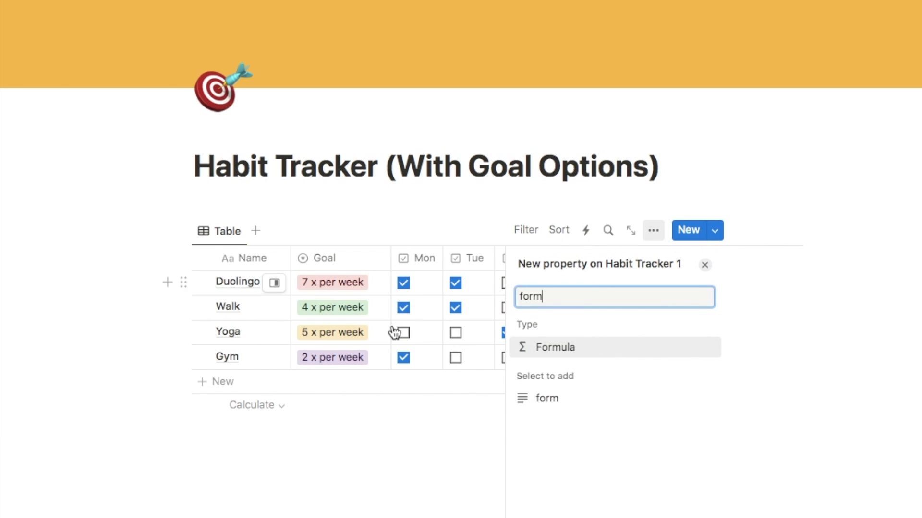
pyautogui.click(557, 349)
pyautogui.press('super+a')
pyautogui.write('Progress')
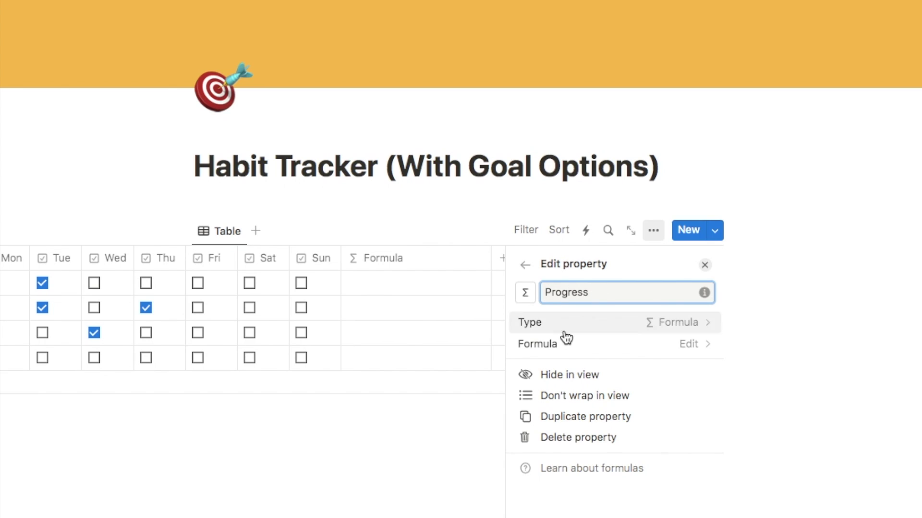
# Start the Progress formula with the toNumber function applied to the Mon property
pyautogui.click(555, 344)
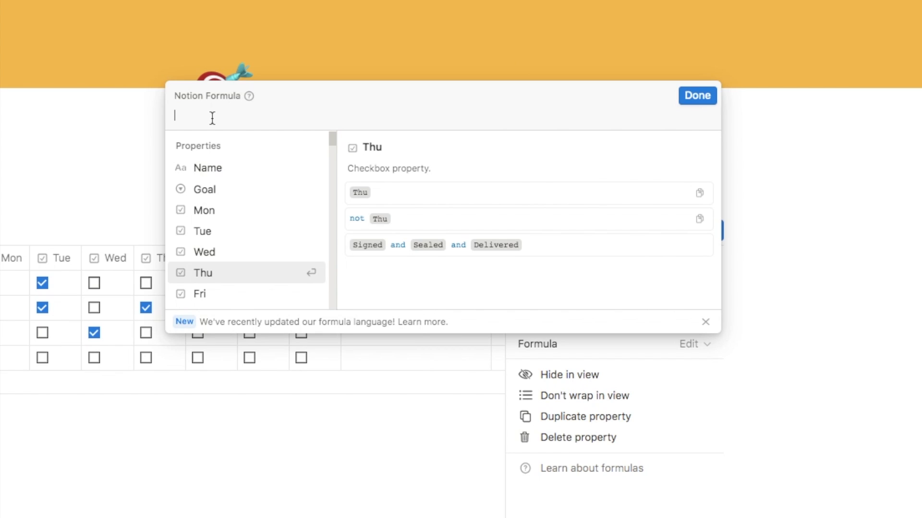
pyautogui.press('Up')
pyautogui.press('Up')
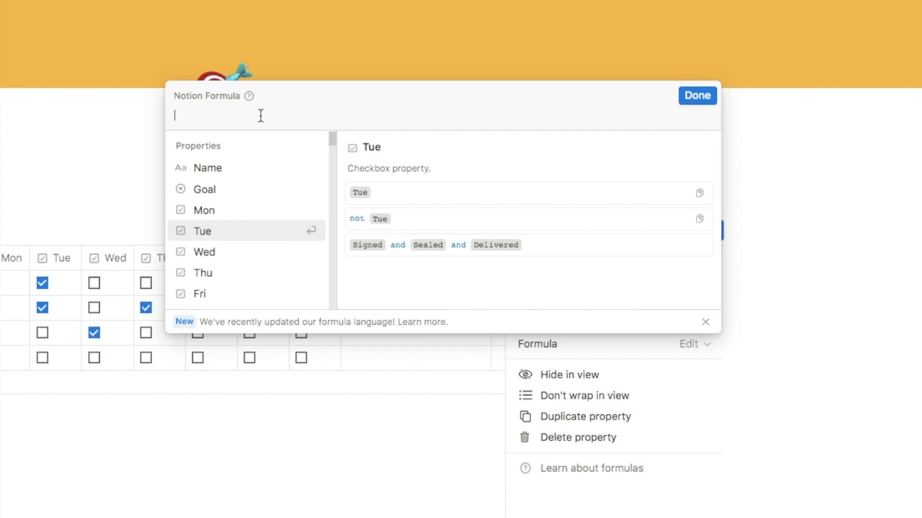
pyautogui.click(312, 120)
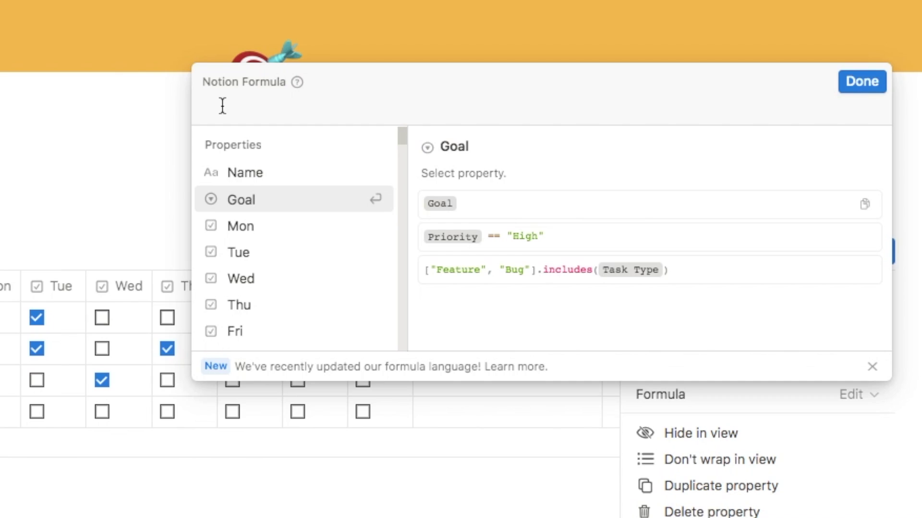
pyautogui.write('toNum')
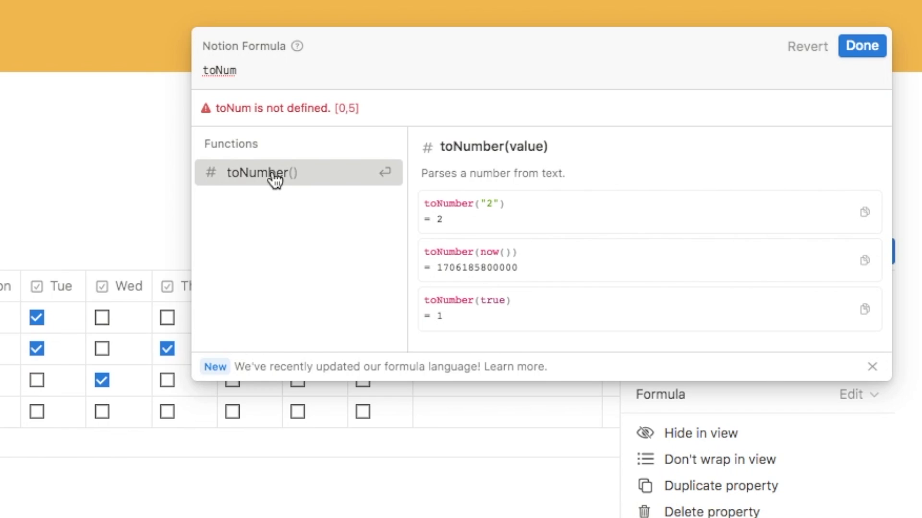
pyautogui.click(276, 178)
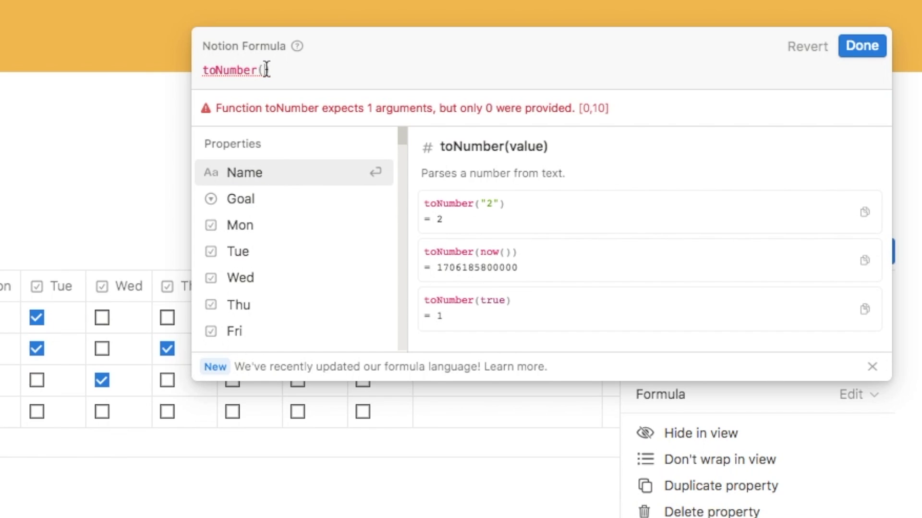
pyautogui.click(261, 234)
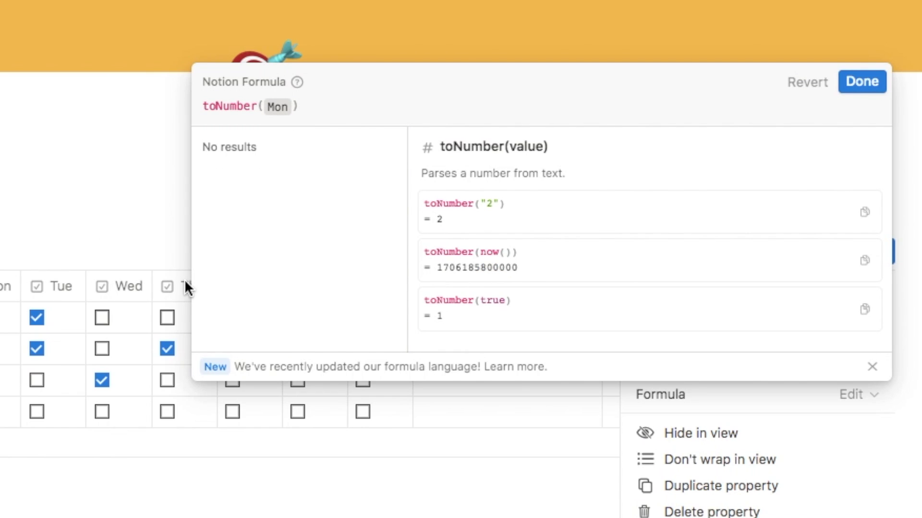
# Extend the Progress formula by adding toNumber(Tue) and toNumber(Wed) to the sum
pyautogui.write('+')
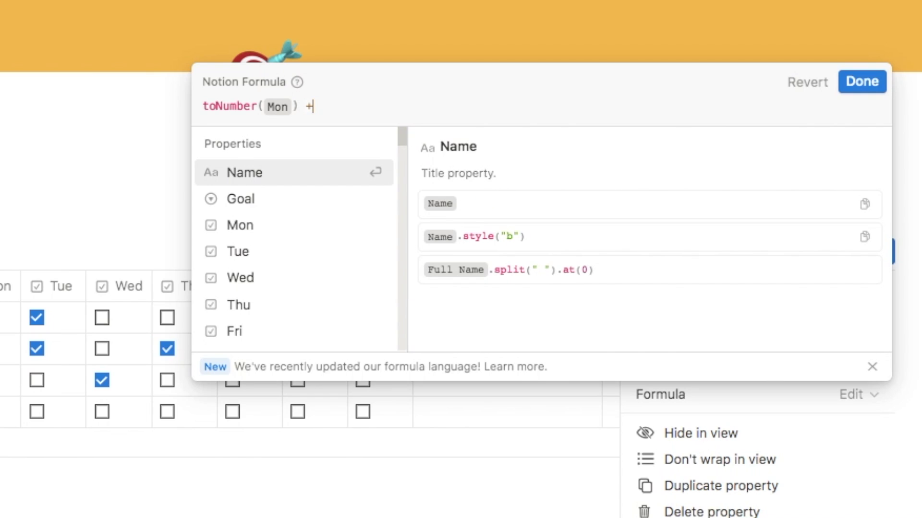
pyautogui.write(' toNumb')
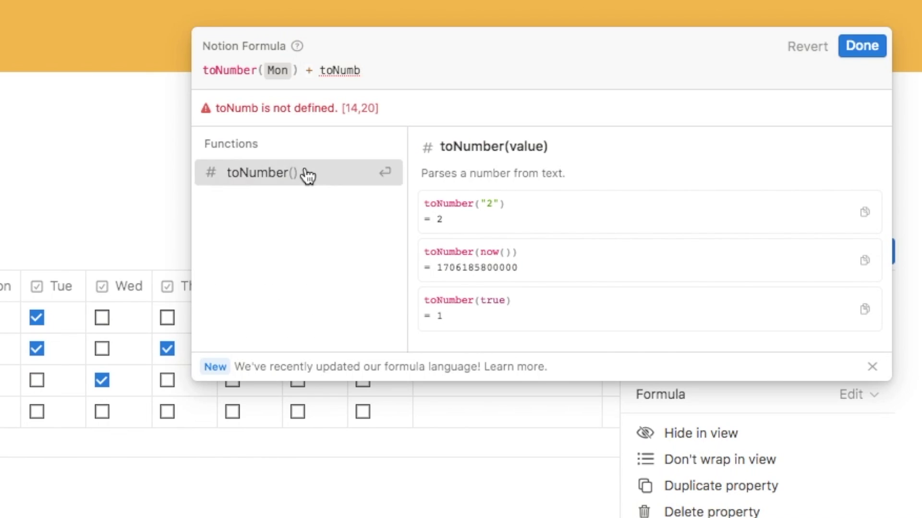
pyautogui.click(305, 174)
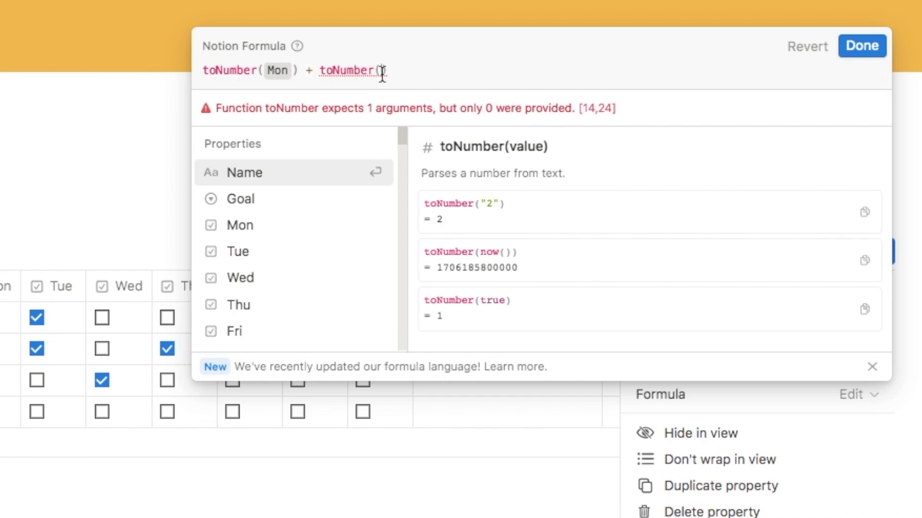
pyautogui.click(255, 251)
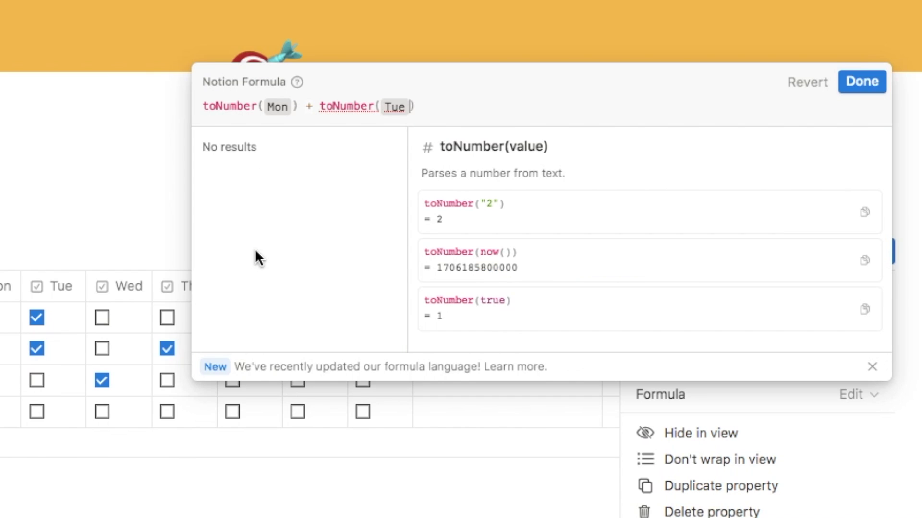
pyautogui.click(432, 111)
pyautogui.write('+')
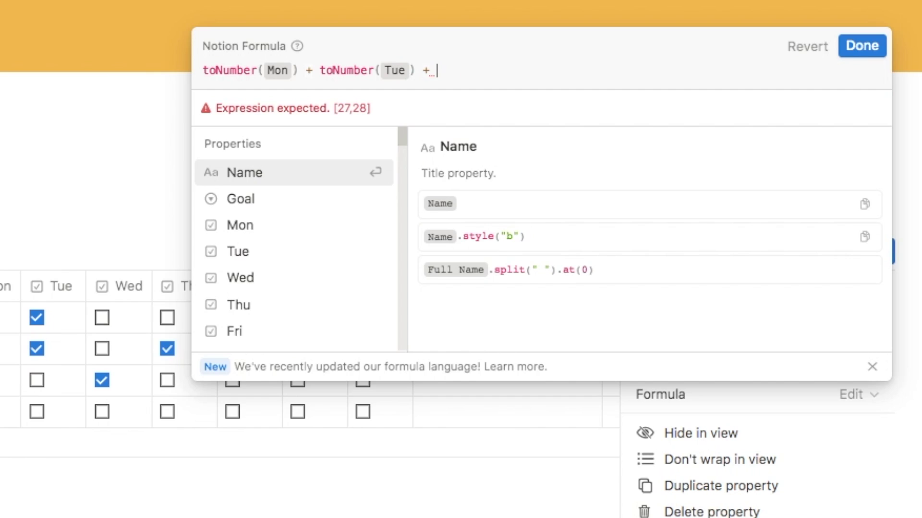
pyautogui.write(' toNum')
pyautogui.click(314, 184)
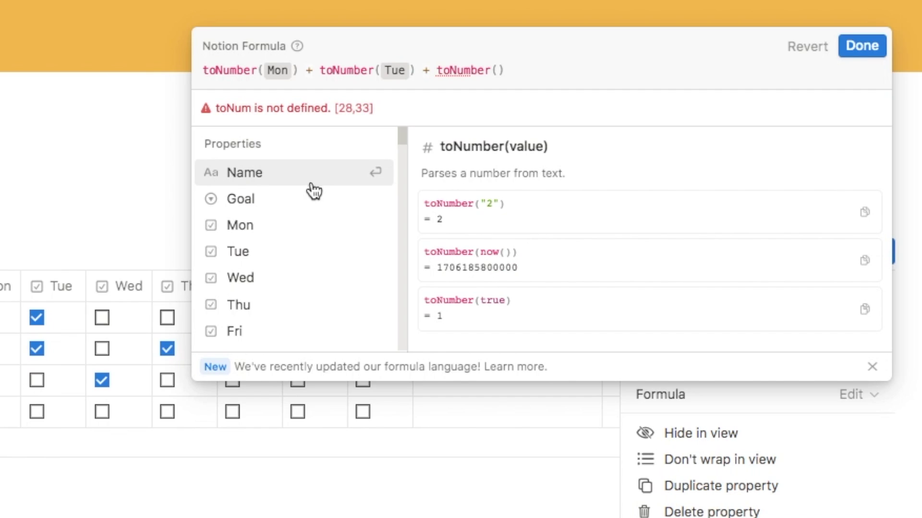
pyautogui.click(264, 278)
# Complete the sum with toNumber(Thu), toNumber(Fri), toNumber(Sat) and toNumber(Sun), and save the Progress formula
pyautogui.click(547, 100)
pyautogui.write('+')
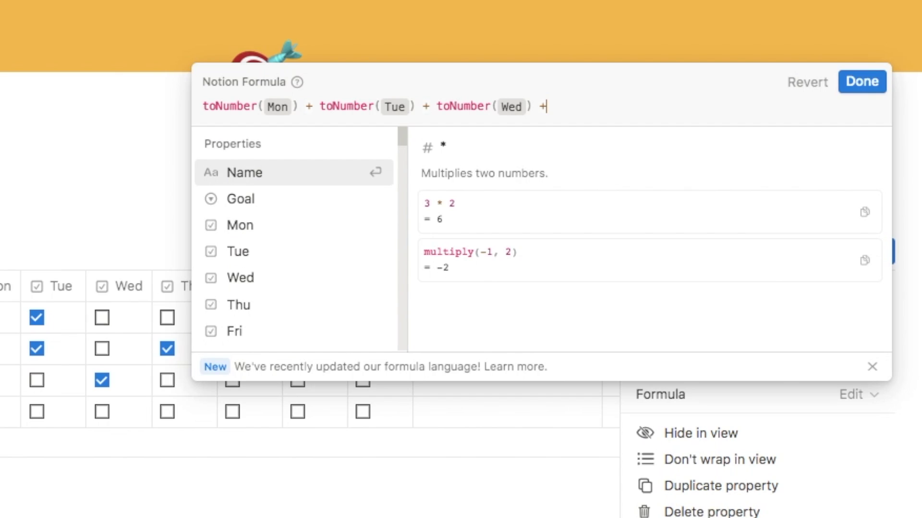
pyautogui.write('toNumber(Thu) + toNumber(Fri) + toNumber(Sat) + toNumber(Sun)')
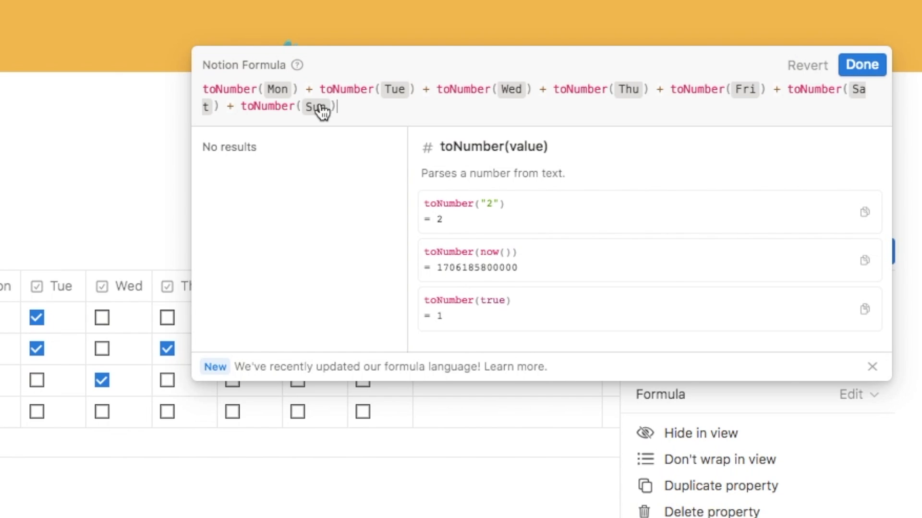
pyautogui.click(870, 64)
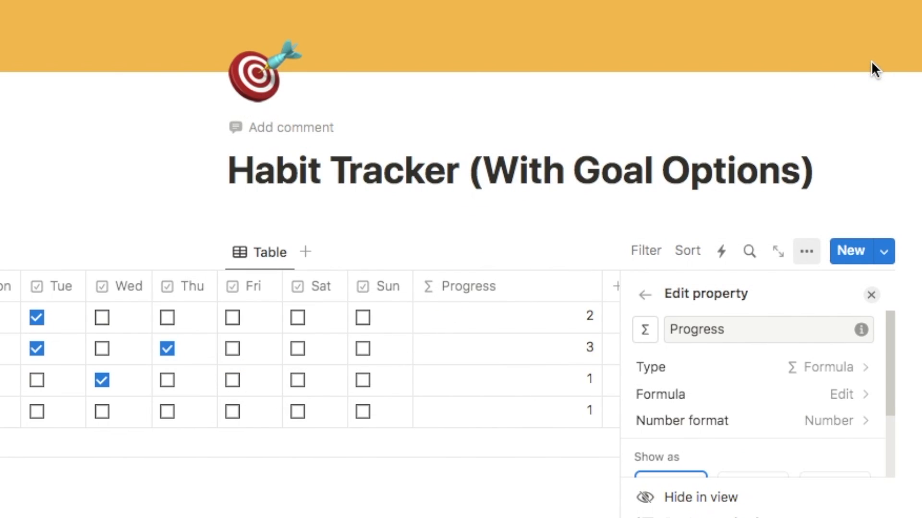
pyautogui.click(870, 297)
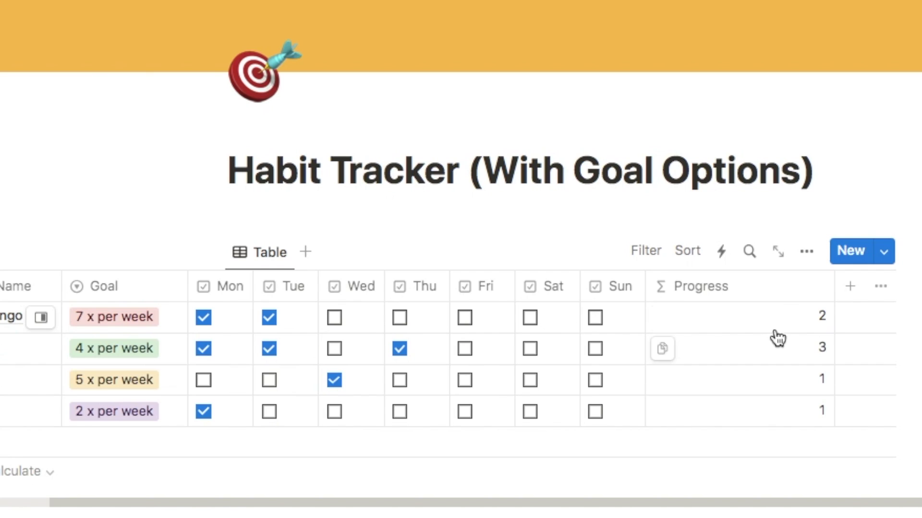
# Open the Progress formula for editing and enclose the whole Mon to Sun sum in parentheses
pyautogui.click(704, 288)
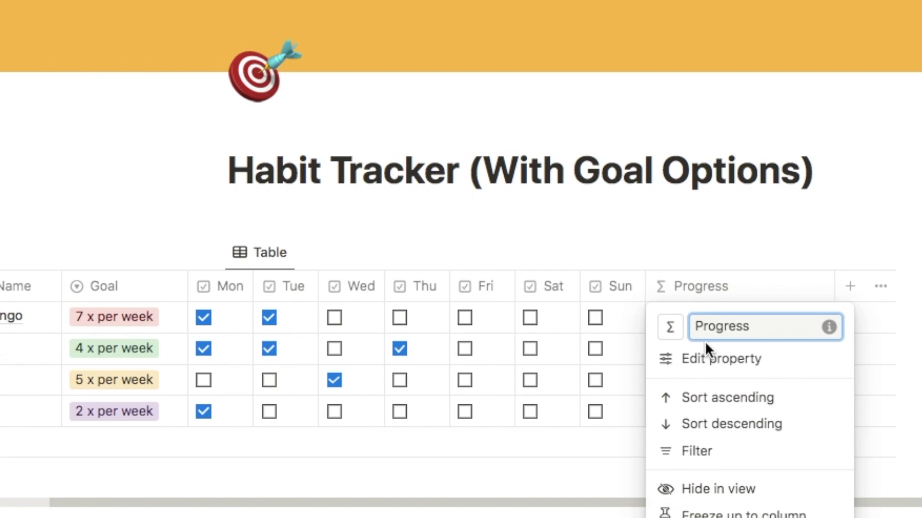
pyautogui.click(706, 361)
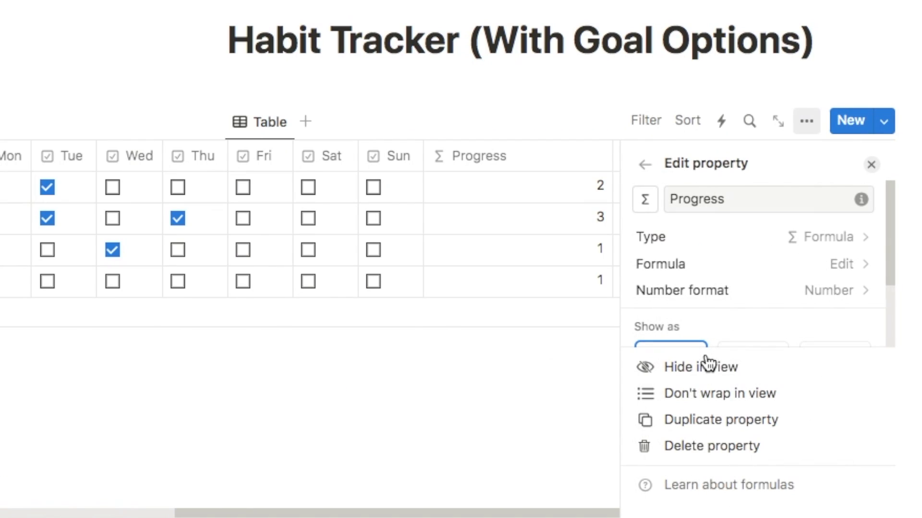
pyautogui.click(682, 264)
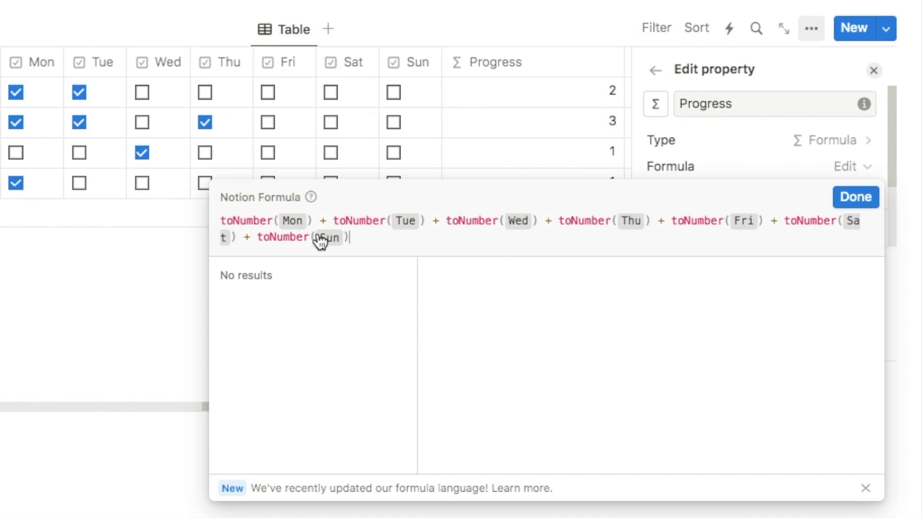
pyautogui.write(')')
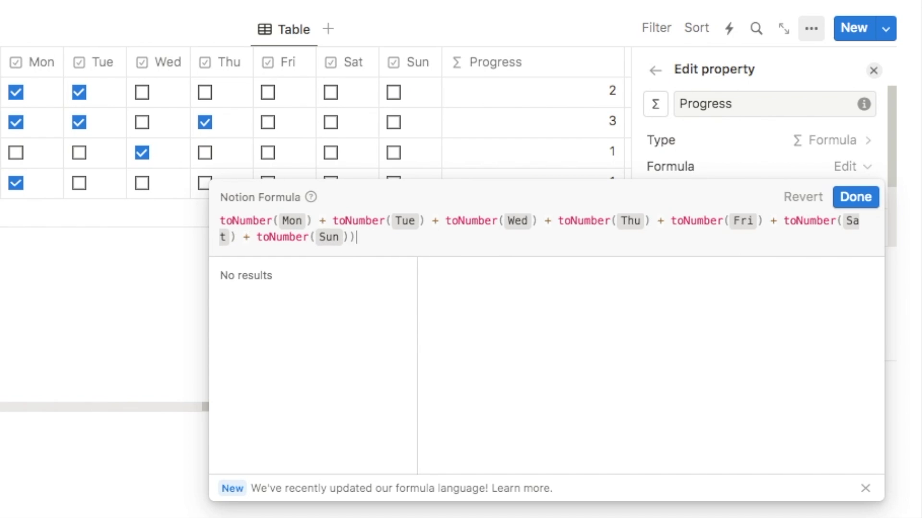
pyautogui.click(218, 222)
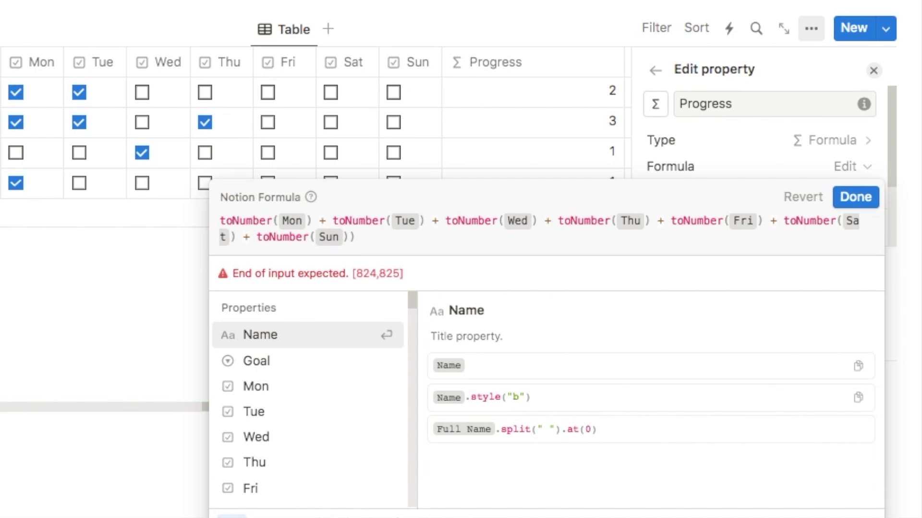
pyautogui.write('(')
# Divide the parenthesised sum by 7, save the Progress formula, and set its number format to Percent
pyautogui.click(372, 239)
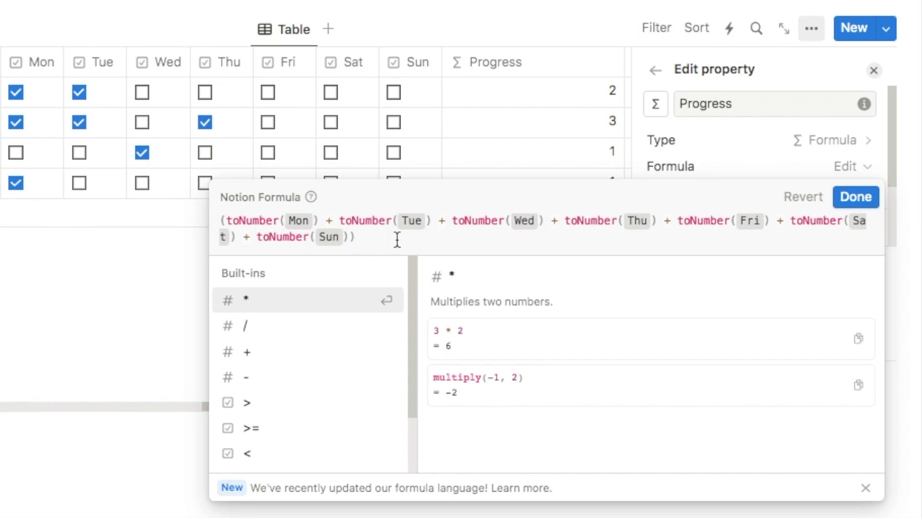
pyautogui.write('/7')
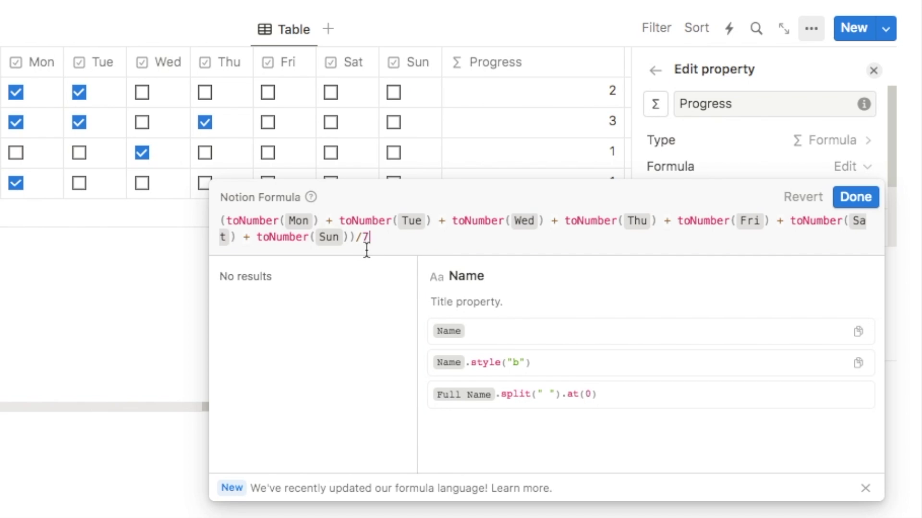
pyautogui.click(855, 197)
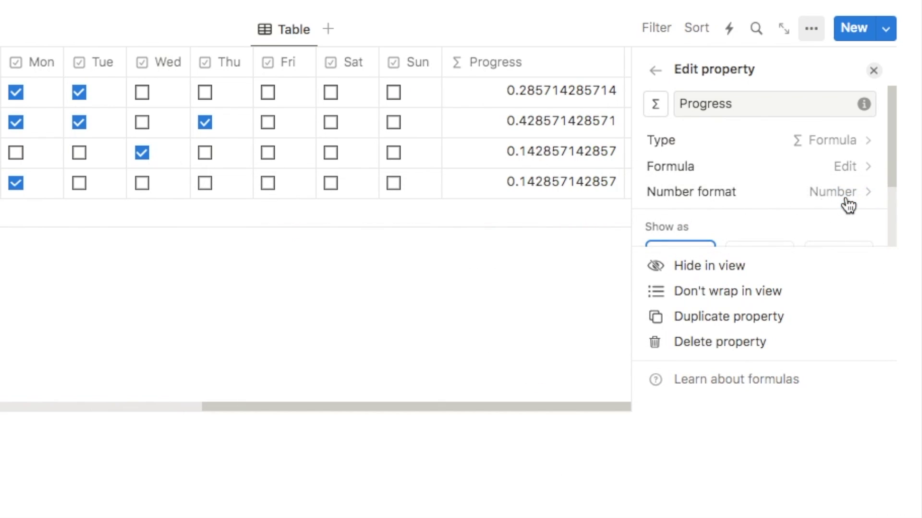
pyautogui.click(710, 201)
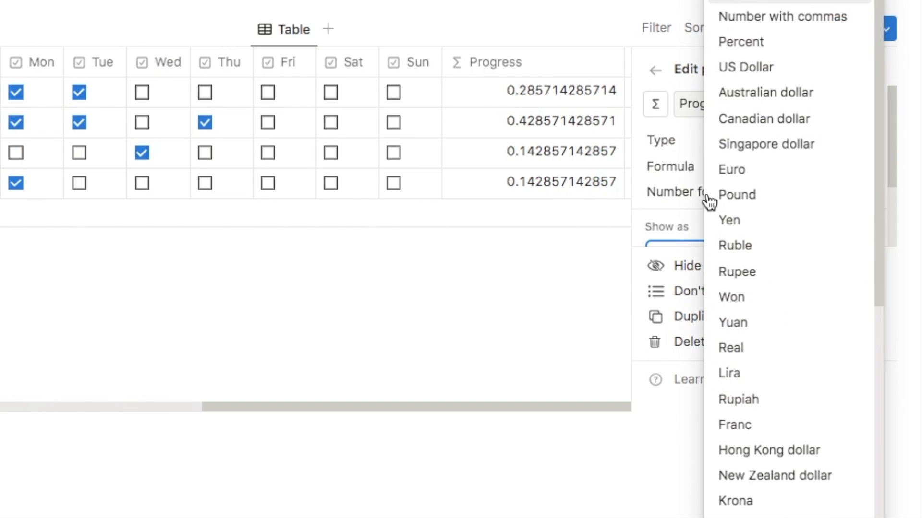
pyautogui.click(747, 44)
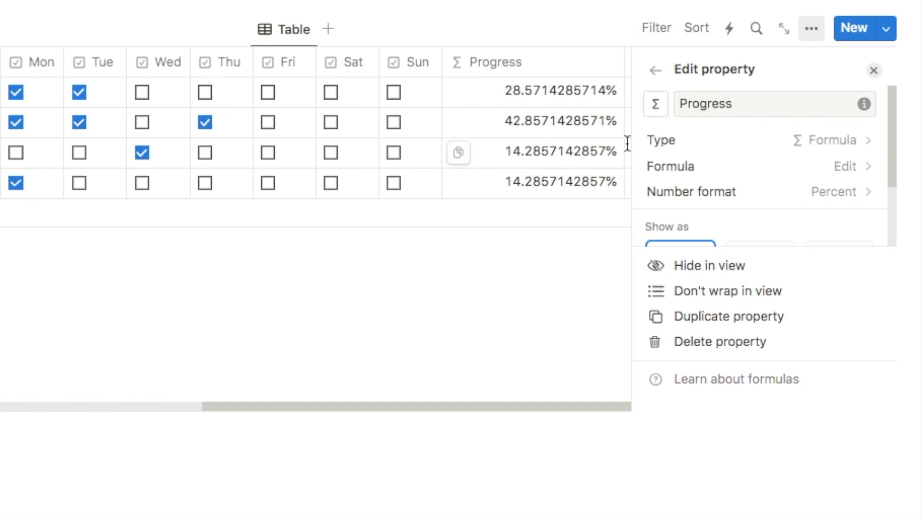
# Round the Progress result to whole percents by wrapping the formula as round(100*(sum)/7)/100, and save it
pyautogui.click(671, 167)
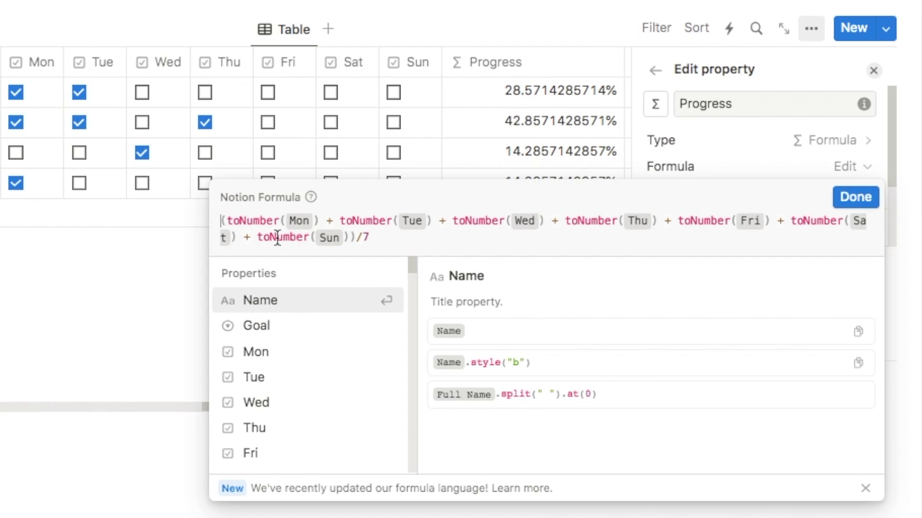
pyautogui.write('round')
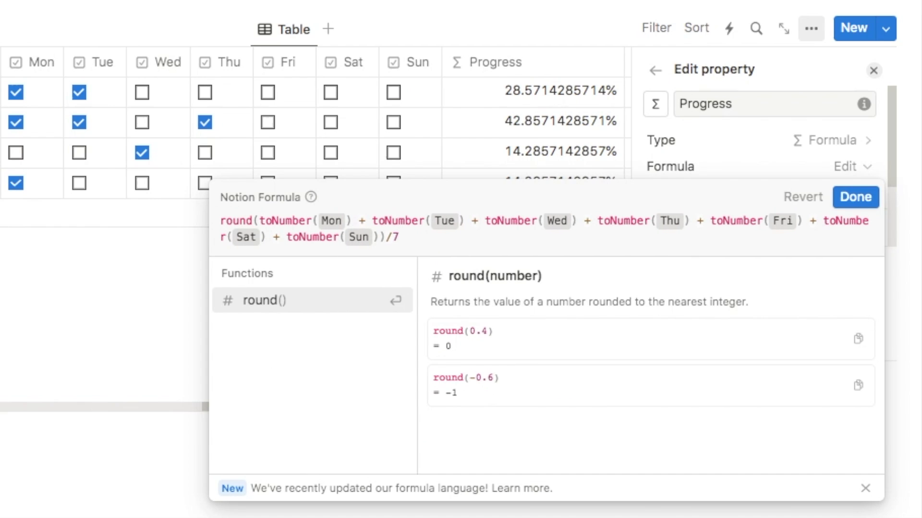
pyautogui.write('(')
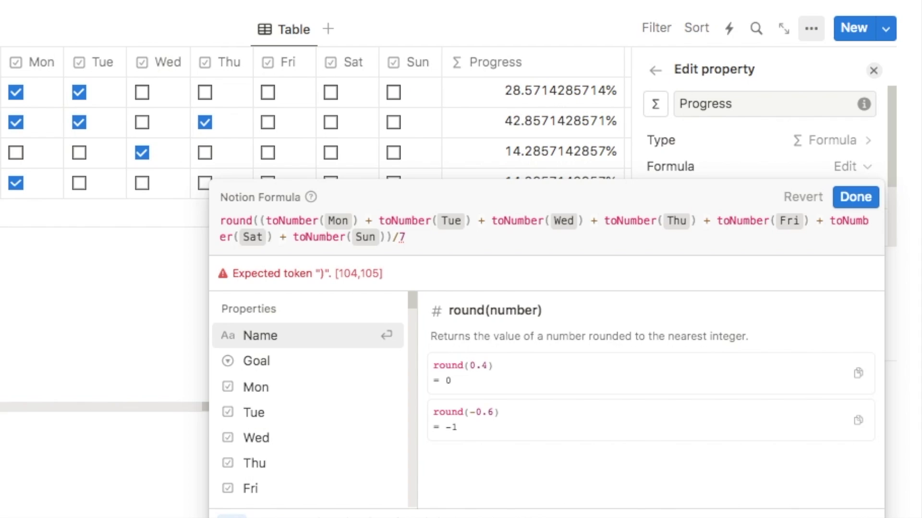
pyautogui.write('100*')
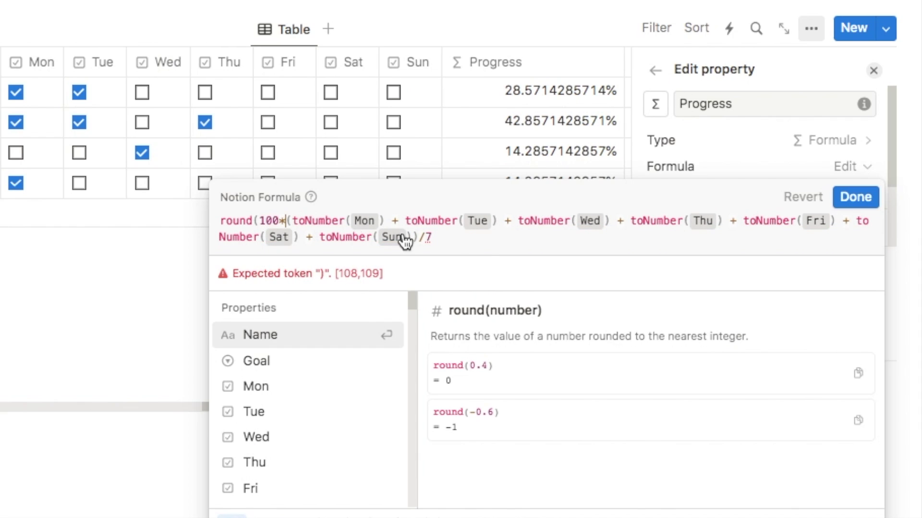
pyautogui.click(453, 240)
pyautogui.write(')')
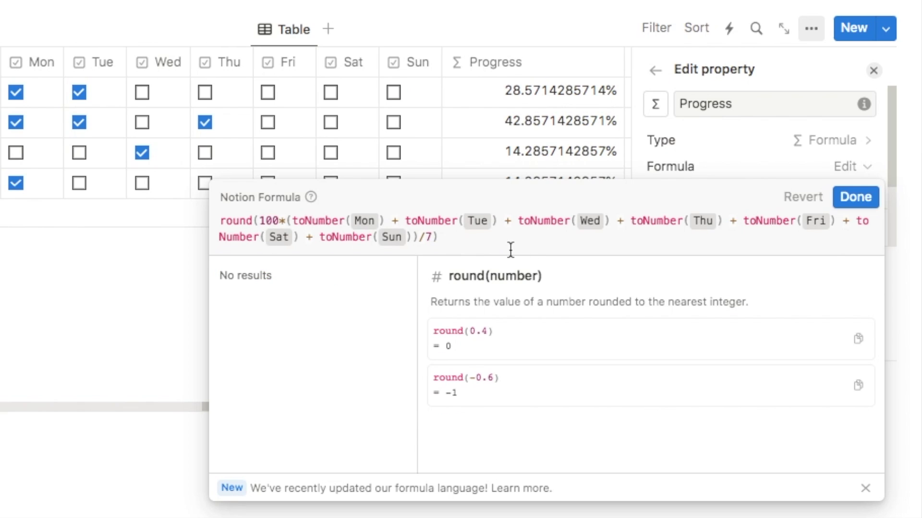
pyautogui.write('/100')
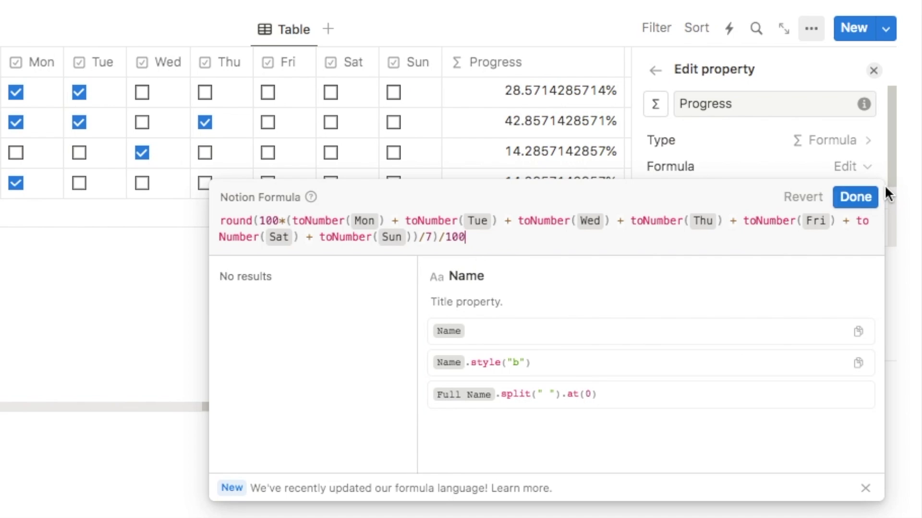
pyautogui.click(856, 198)
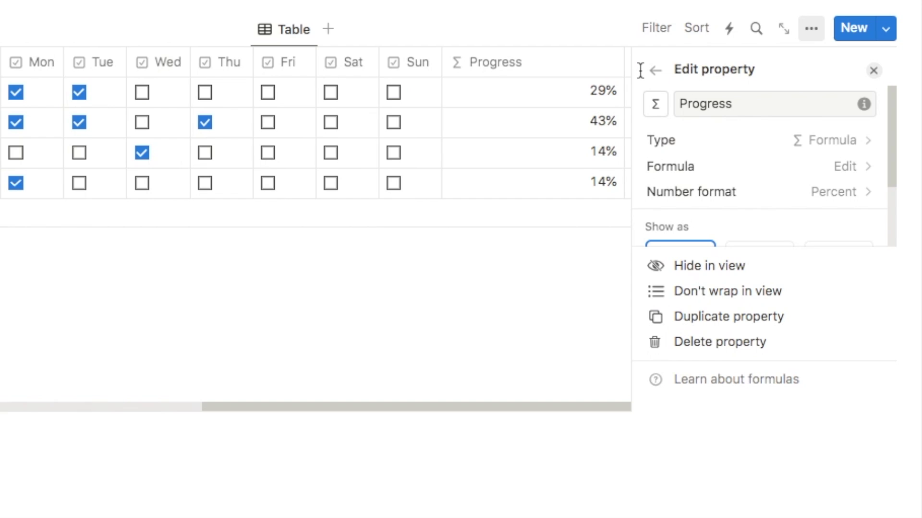
pyautogui.press('Escape')
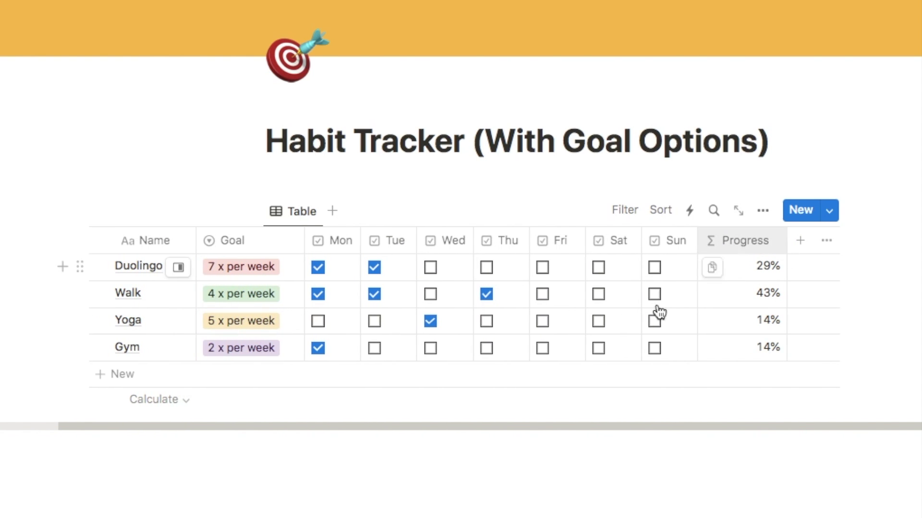
# Tick the Wed, Thu, Fri, Sat and Sun checkboxes for the Duolingo habit
pyautogui.click(430, 267)
pyautogui.click(486, 267)
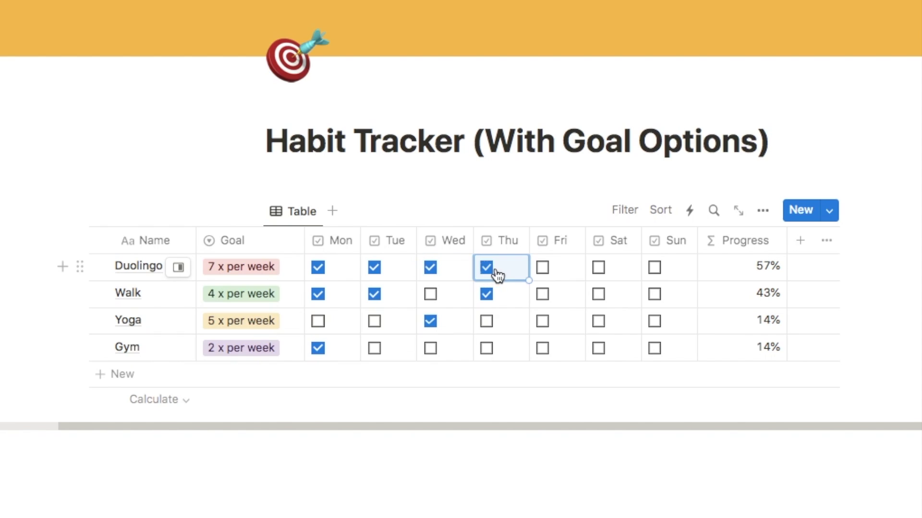
pyautogui.click(542, 267)
pyautogui.click(595, 271)
pyautogui.click(655, 272)
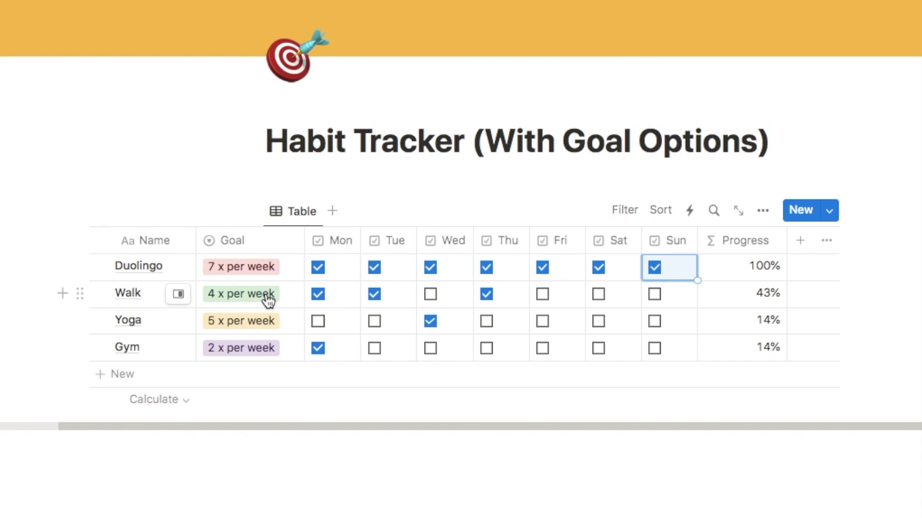
# For the Walk habit, tick Wed, Fri, Sat and Sun, and clear Fri, Sat and Sun again
pyautogui.click(430, 294)
pyautogui.click(542, 293)
pyautogui.click(598, 295)
pyautogui.click(655, 296)
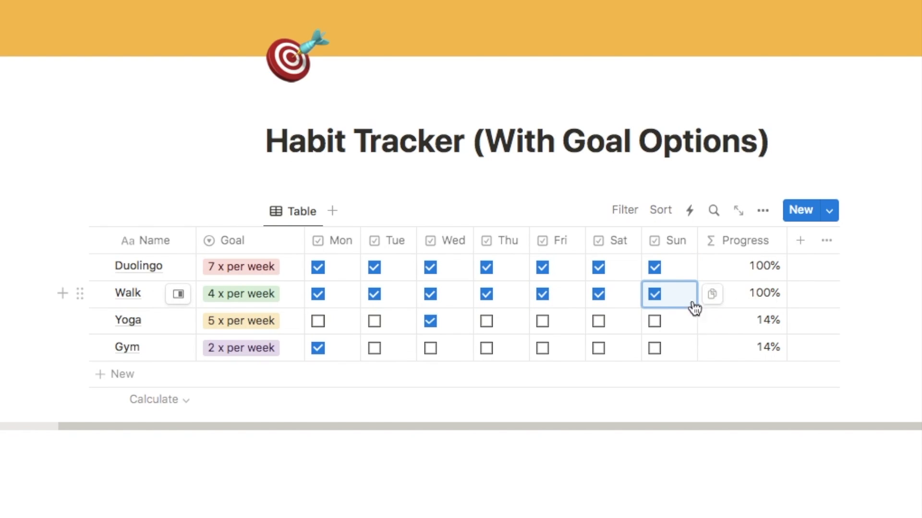
pyautogui.click(542, 295)
pyautogui.click(599, 295)
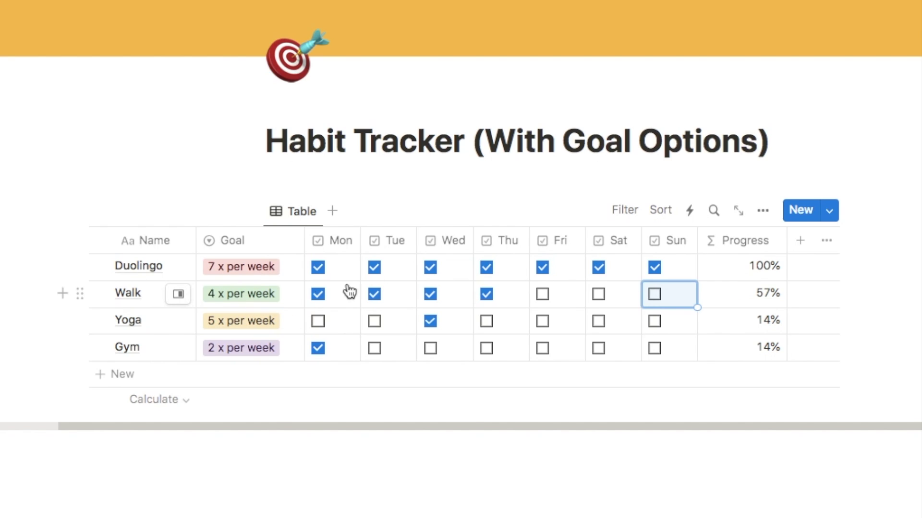
# Reopen the Progress formula and add an if( condition Goal == "7 x per week" in front of the round expression
pyautogui.click(742, 251)
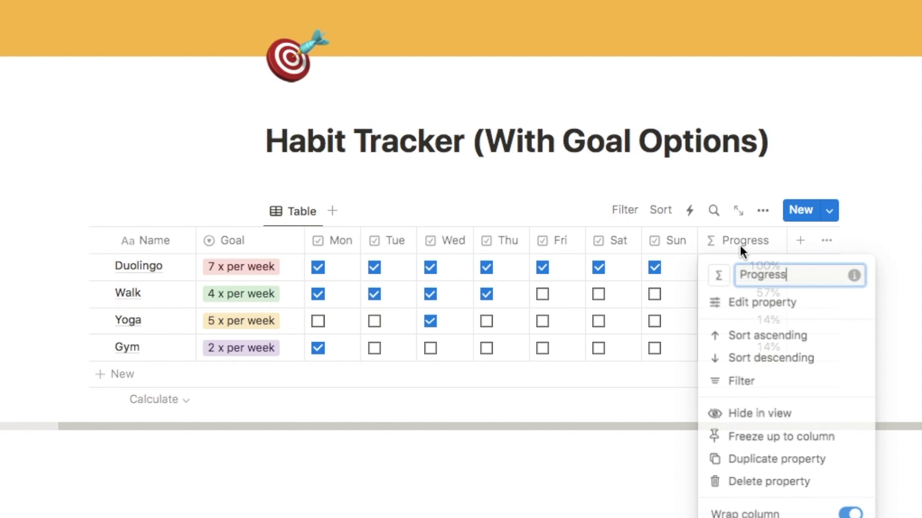
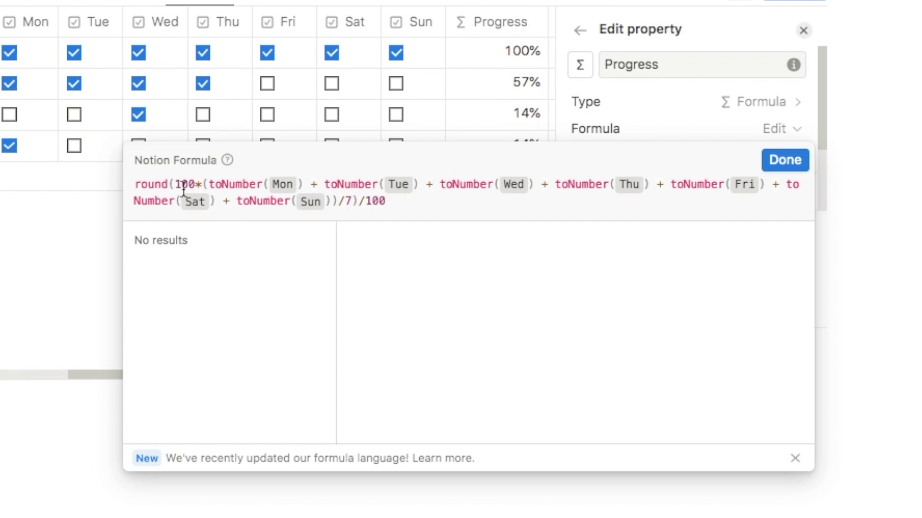
pyautogui.click(133, 184)
pyautogui.write('if(')
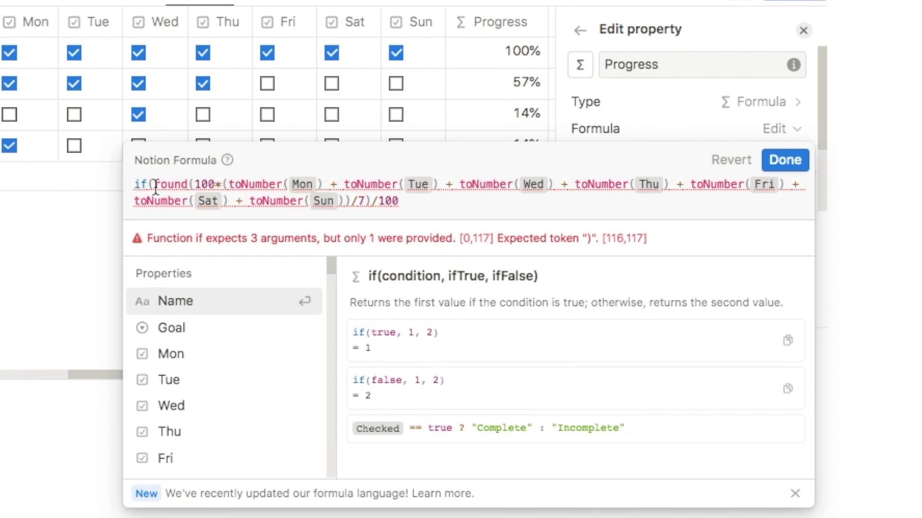
pyautogui.click(197, 331)
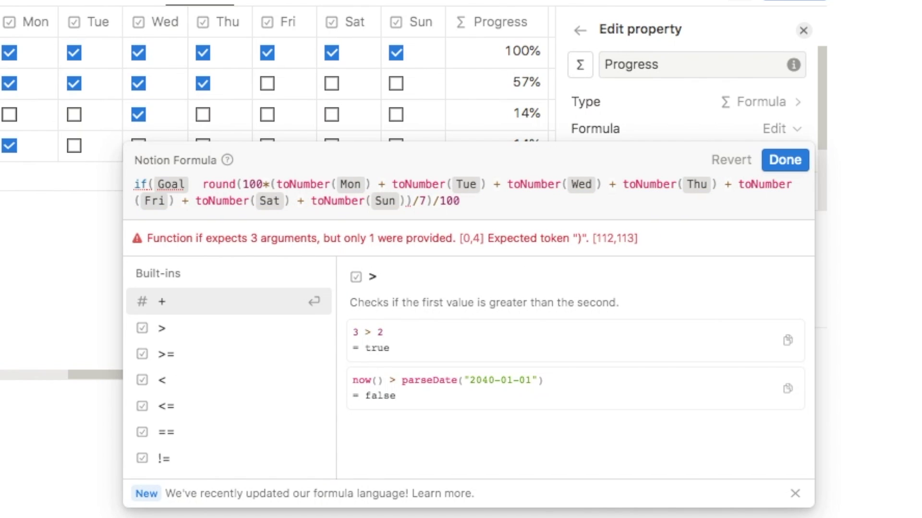
pyautogui.write('==')
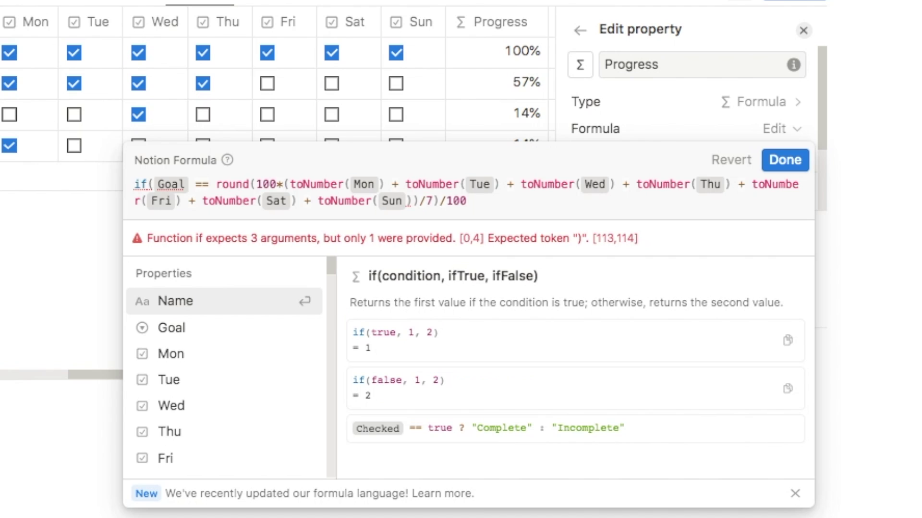
pyautogui.write(' ""')
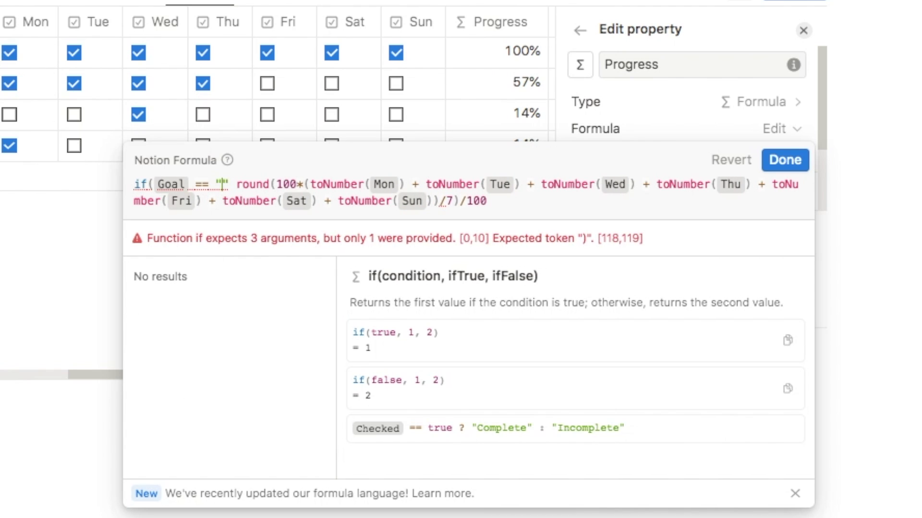
pyautogui.write('7 x per week')
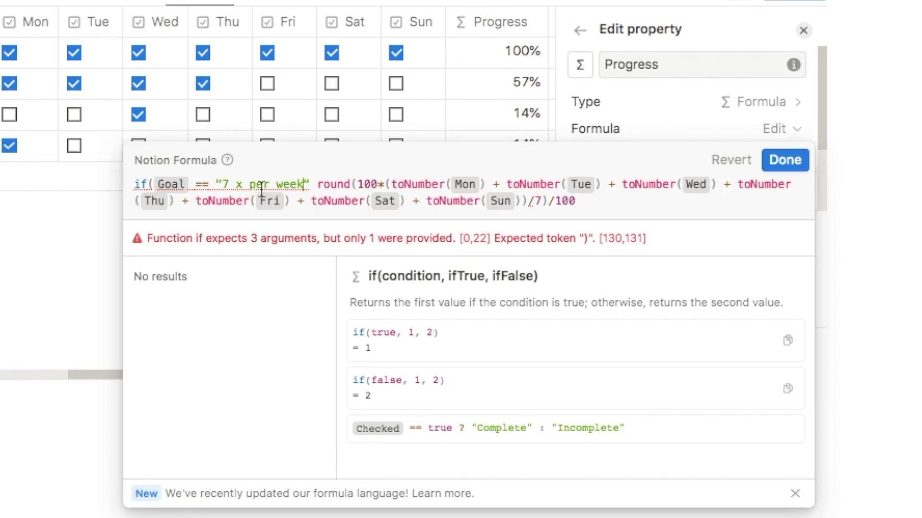
# Make the parenthesised round expression the if function's true result, add 0 as its false result, and close the function
pyautogui.click(323, 183)
pyautogui.write(', ')
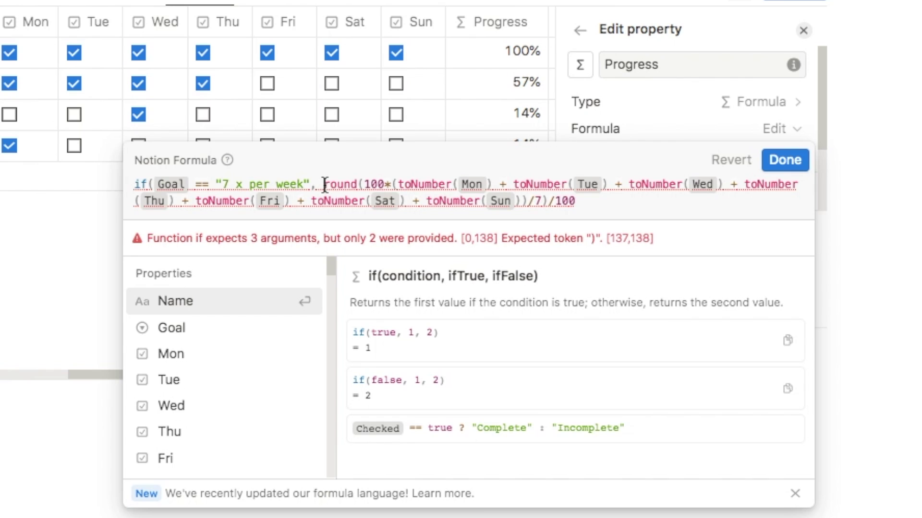
pyautogui.write('(')
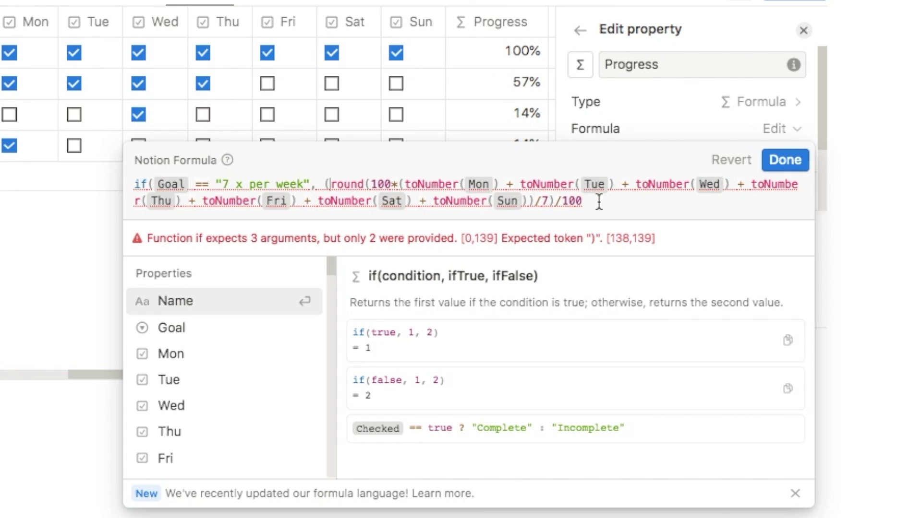
pyautogui.click(596, 200)
pyautogui.write(')')
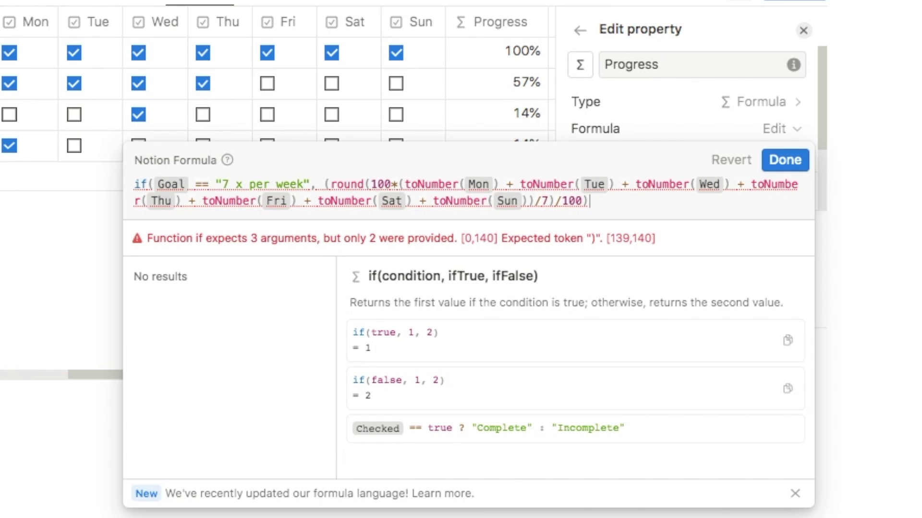
pyautogui.write(',')
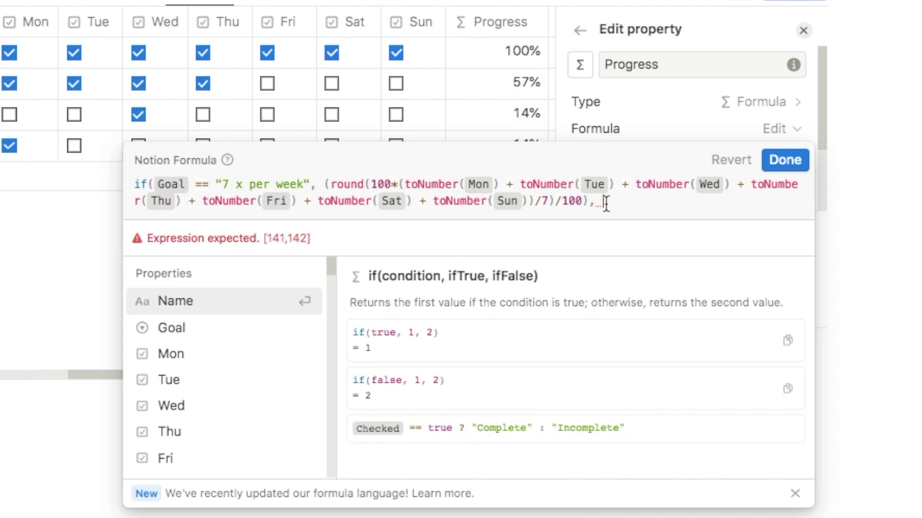
pyautogui.write('0')
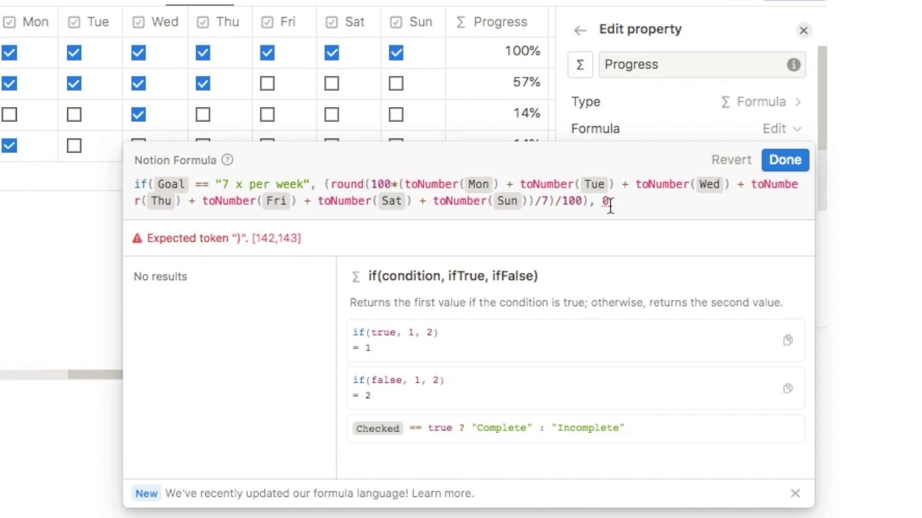
pyautogui.write(')')
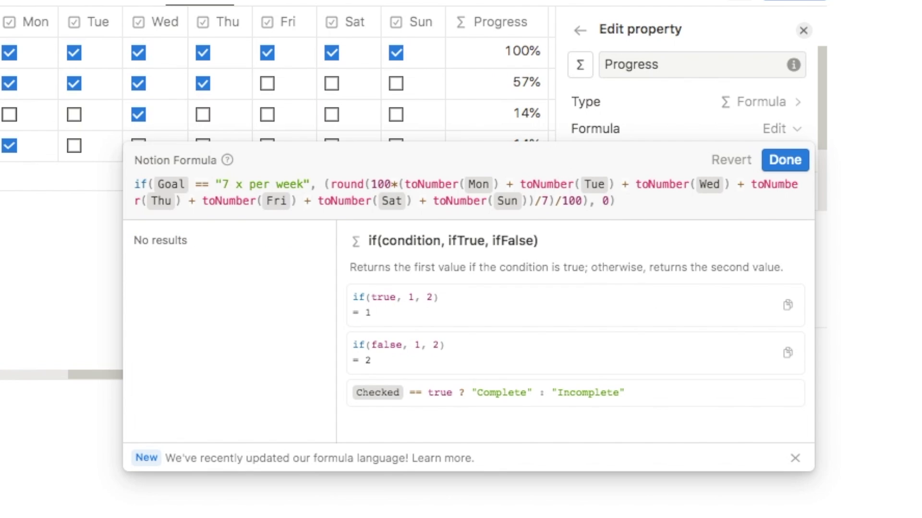
# Save the Progress formula and test it on the Duolingo checkboxes, leaving only Sun cleared
pyautogui.click(785, 160)
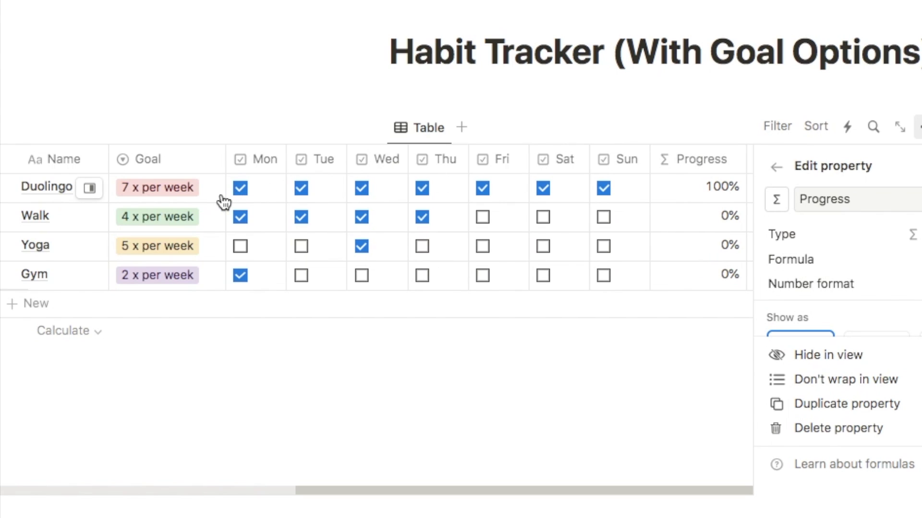
pyautogui.click(603, 189)
pyautogui.click(427, 199)
pyautogui.click(488, 198)
pyautogui.click(548, 199)
pyautogui.click(550, 199)
pyautogui.click(488, 198)
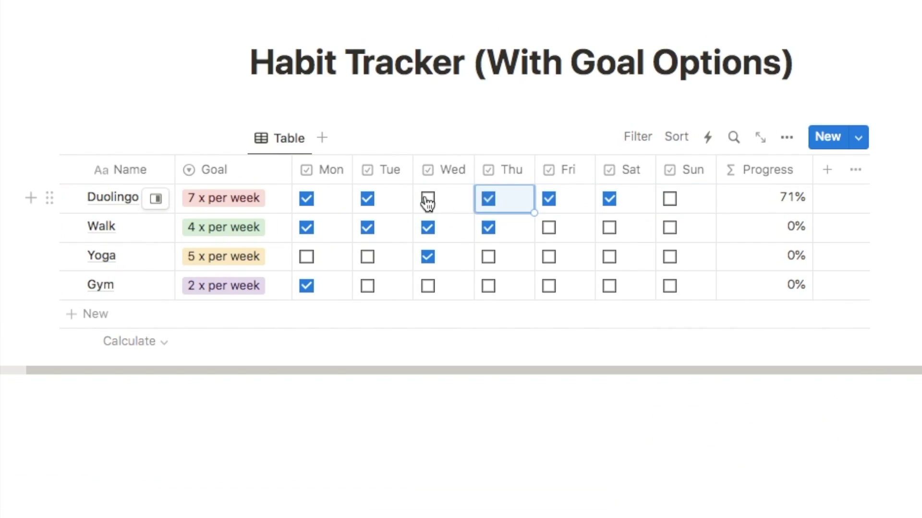
pyautogui.click(427, 199)
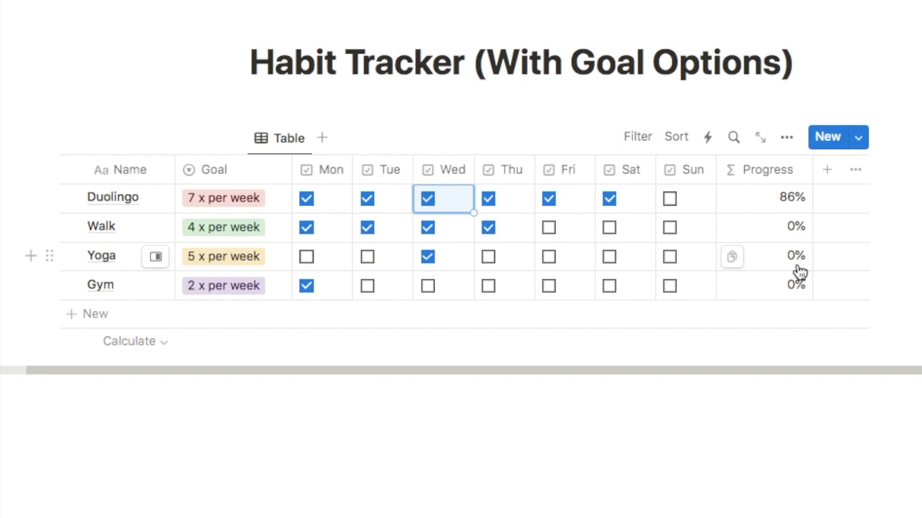
# Reopen the Progress formula and replace the false result 0 and closing parenthesis with a new line after the comma
pyautogui.click(764, 169)
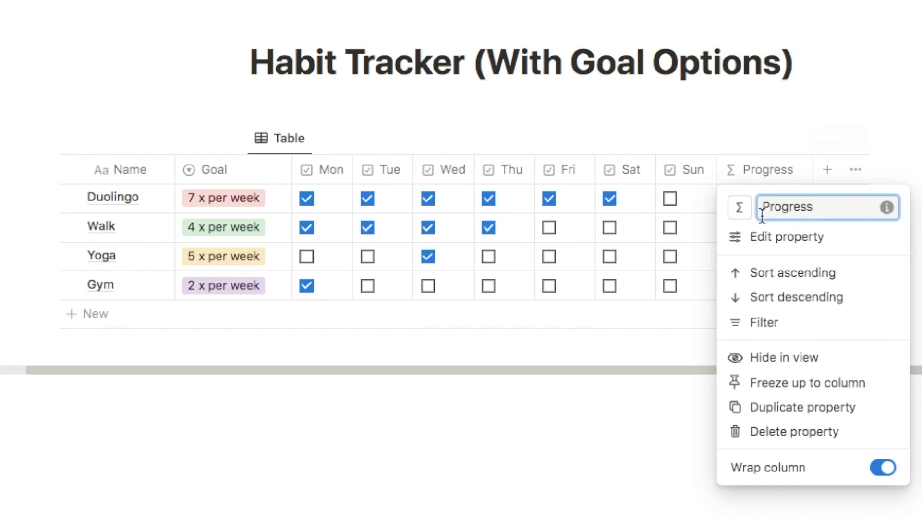
pyautogui.click(758, 240)
pyautogui.click(696, 276)
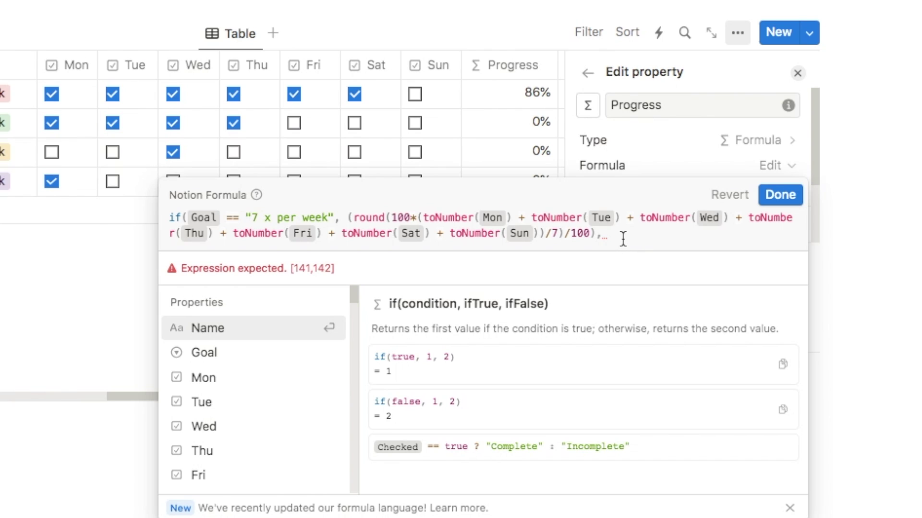
pyautogui.press('shift')
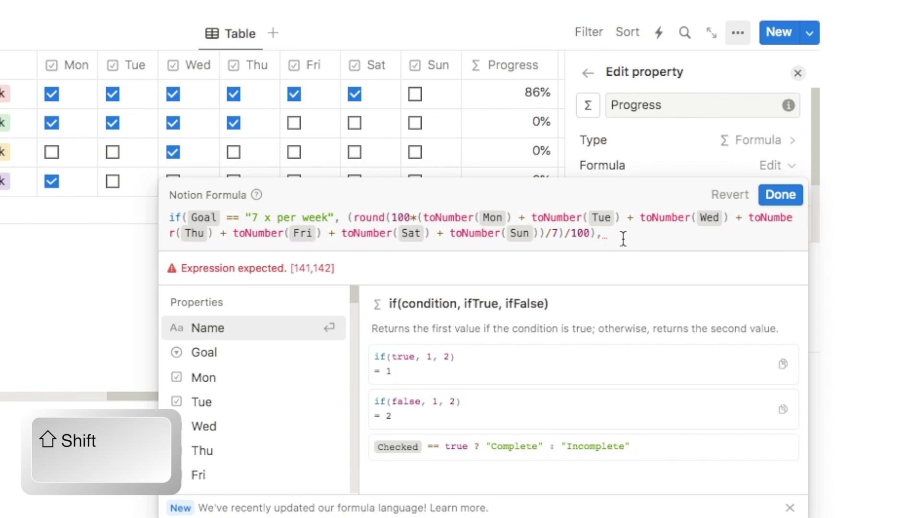
pyautogui.hotkey('shift', 'Return')
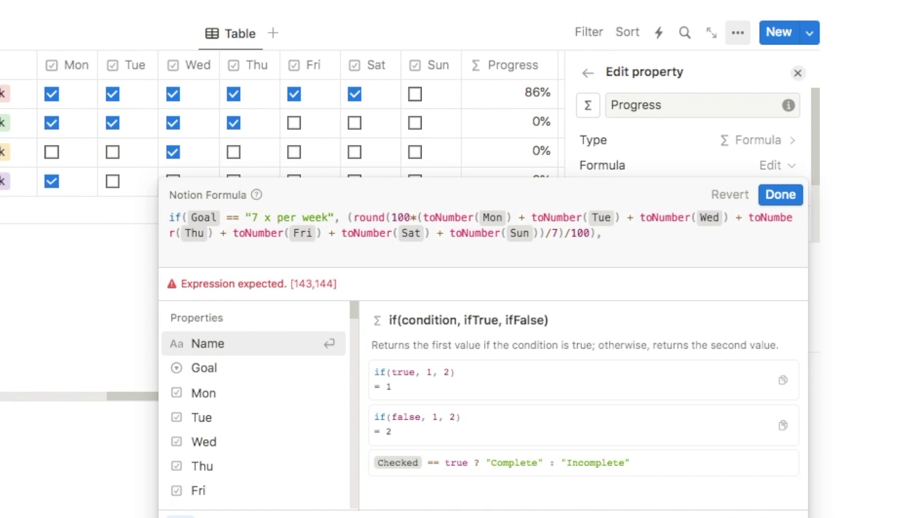
# On the new formula line, add a nested if( with the condition Goal == "6 x per week" and a comma
pyautogui.write('if')
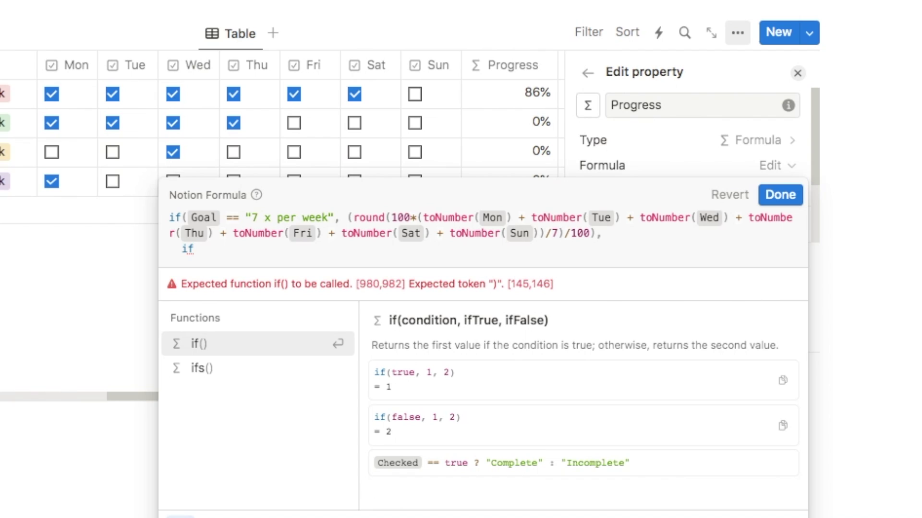
pyautogui.write('(')
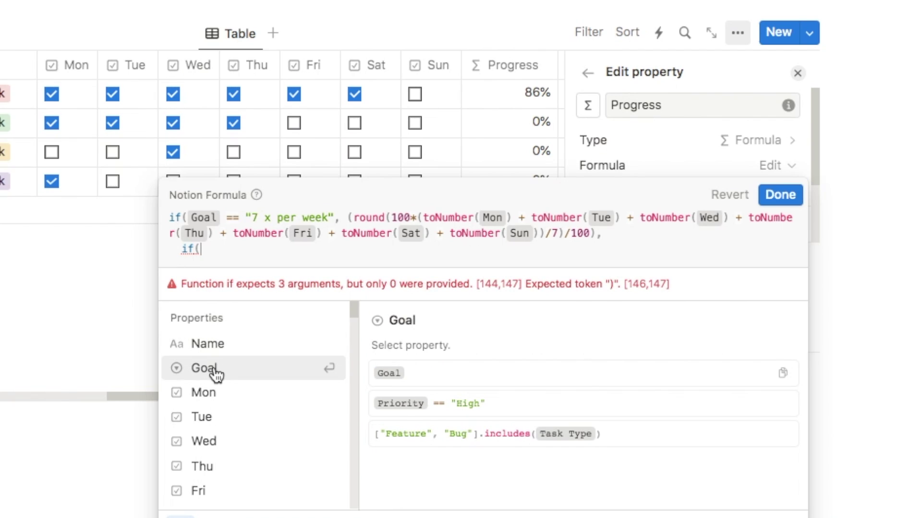
pyautogui.click(215, 370)
pyautogui.write('== ')
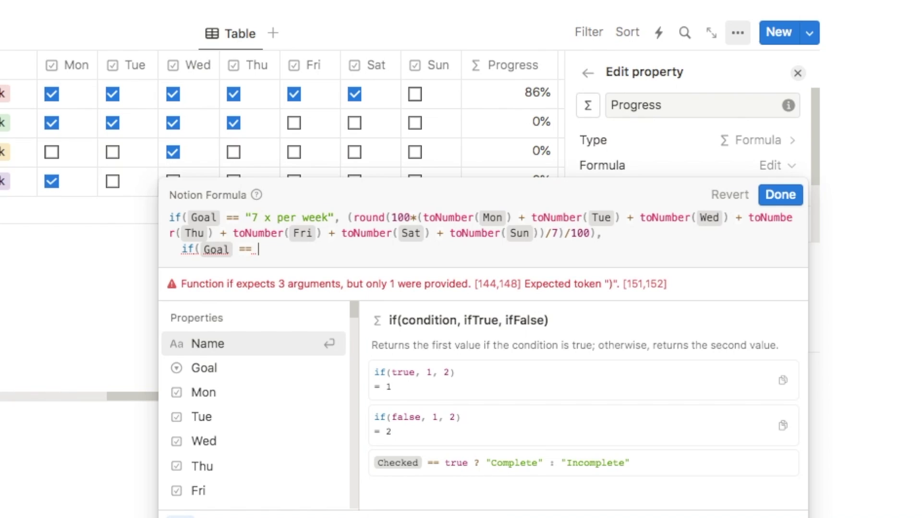
pyautogui.write('""')
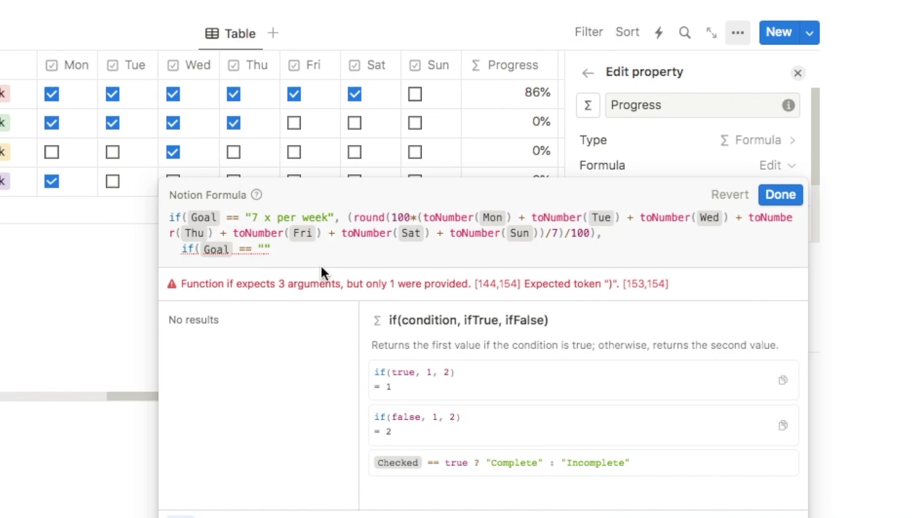
pyautogui.write('6 x per week')
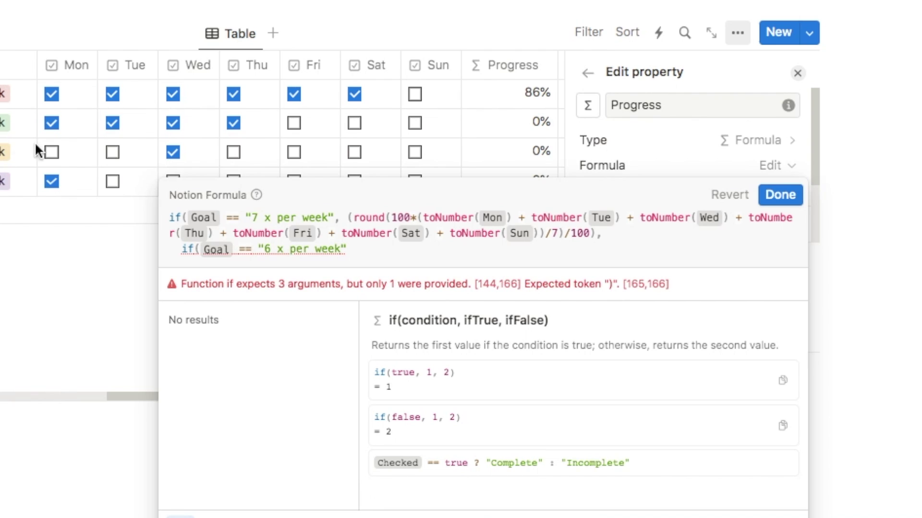
pyautogui.write(',')
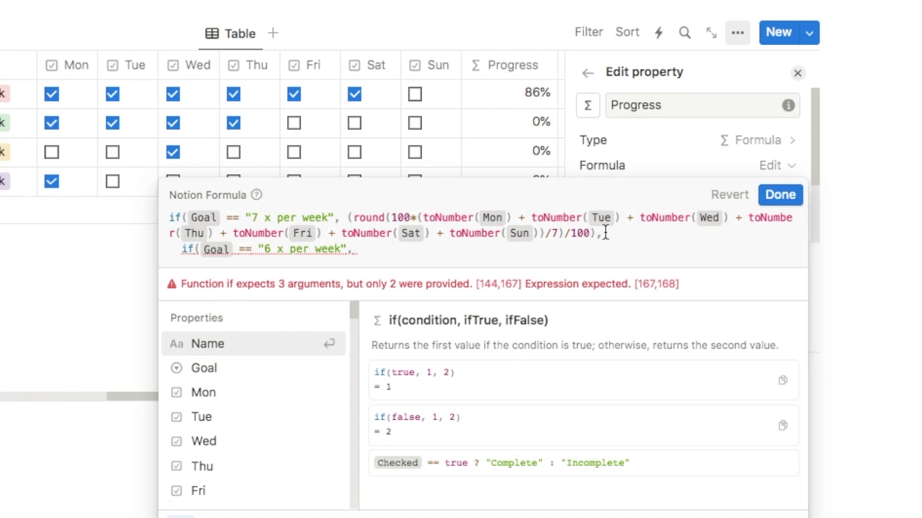
# Copy the 7 x per week round expression with its comma into the "6 x per week" branch and set its divisor to 6
pyautogui.moveTo(604, 235); pyautogui.dragTo(348, 222)
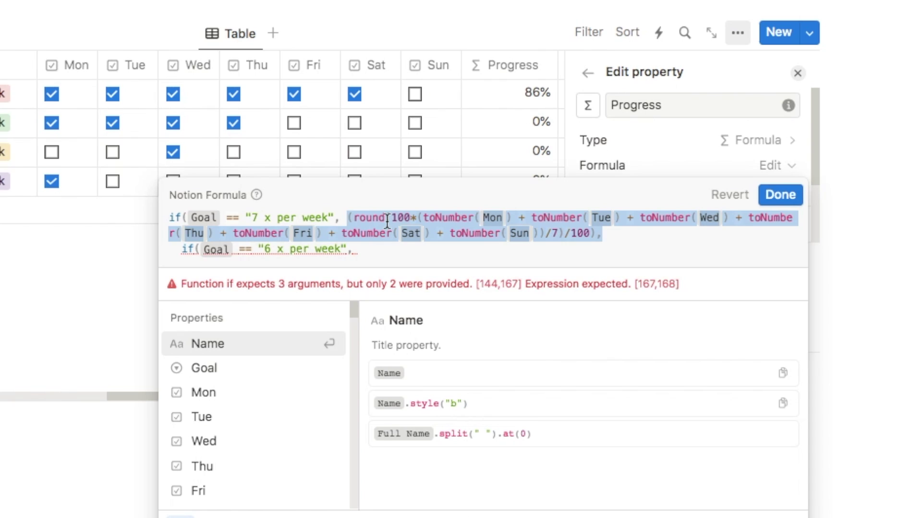
pyautogui.press('super+c')
pyautogui.click(372, 252)
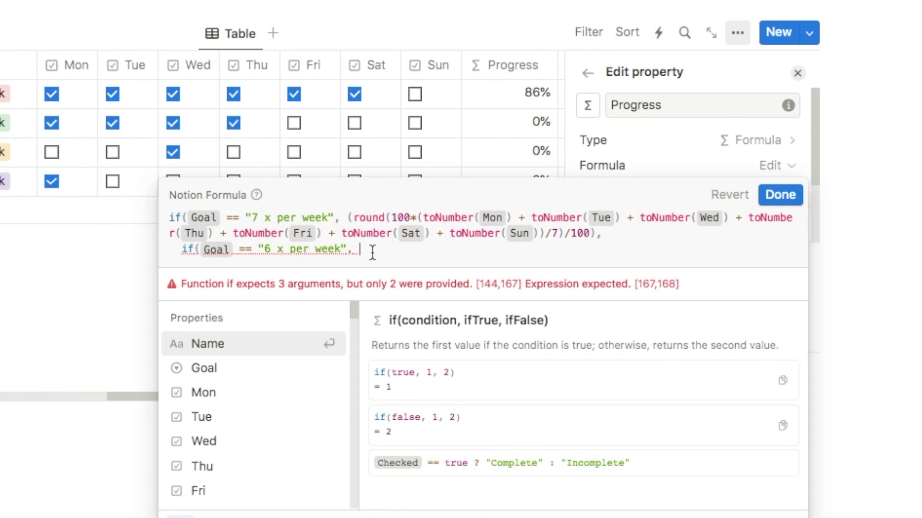
pyautogui.press('super+v')
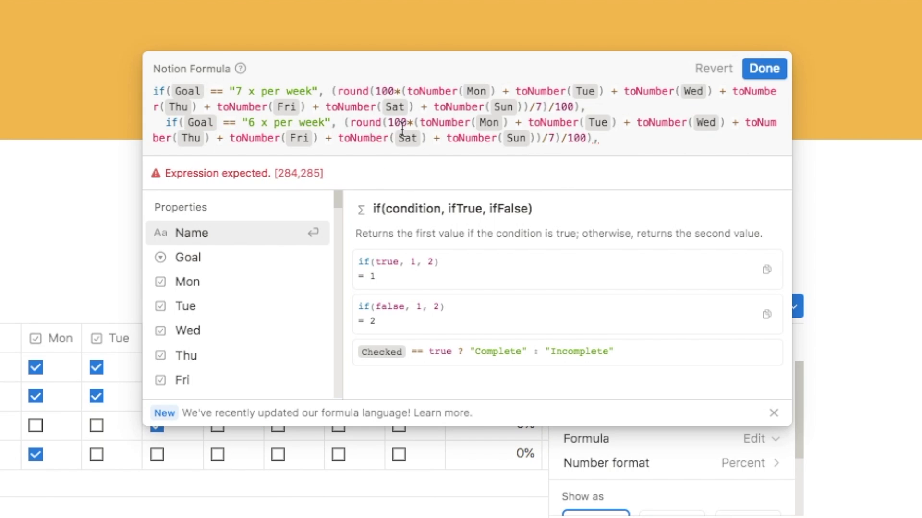
pyautogui.click(554, 139)
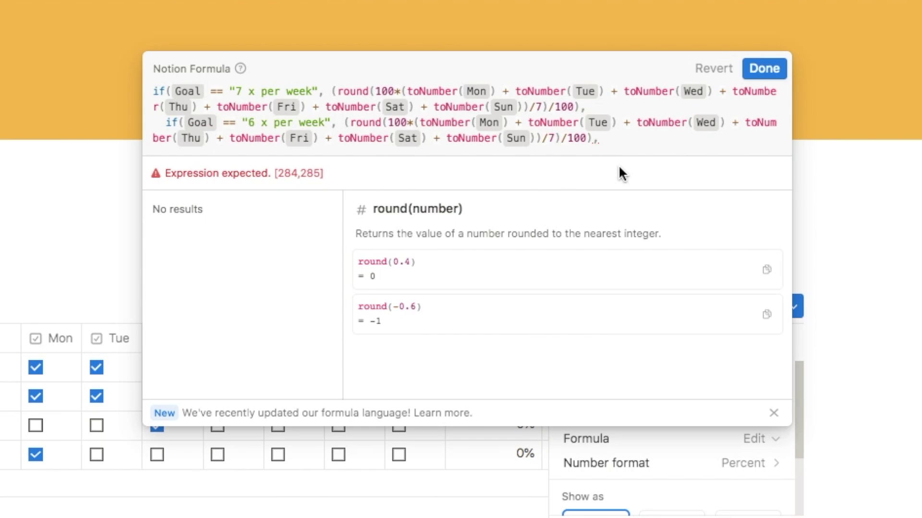
pyautogui.press('BackSpace')
pyautogui.write('6')
pyautogui.click(557, 139)
pyautogui.press('BackSpace')
pyautogui.write(')')
pyautogui.click(603, 140)
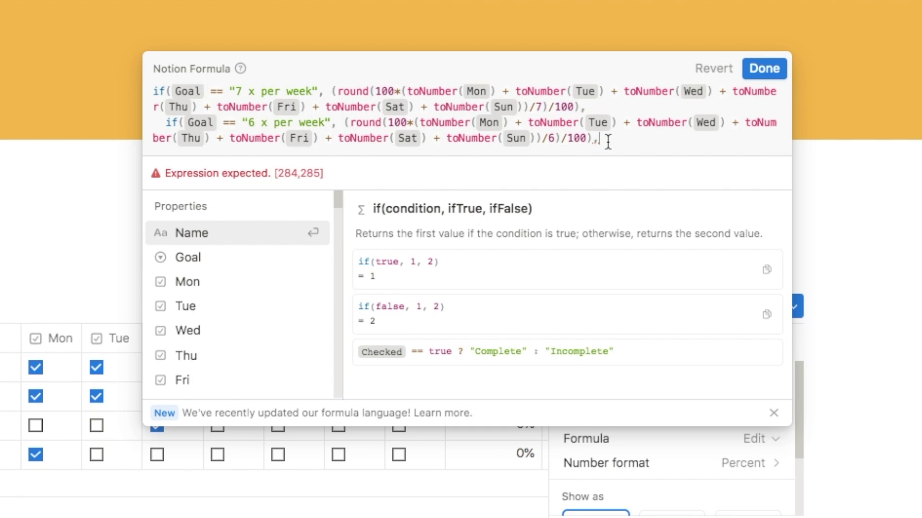
# Add another nested if( on a new line with the condition Goal == "5 x per week" and a comma
pyautogui.hotkey('shift', 'Return')
pyautogui.write('if(')
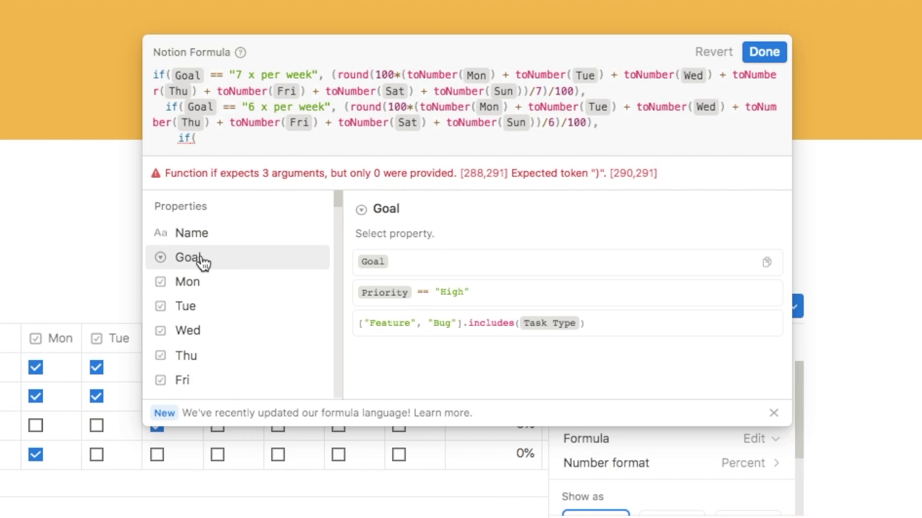
pyautogui.click(202, 259)
pyautogui.write('== ""')
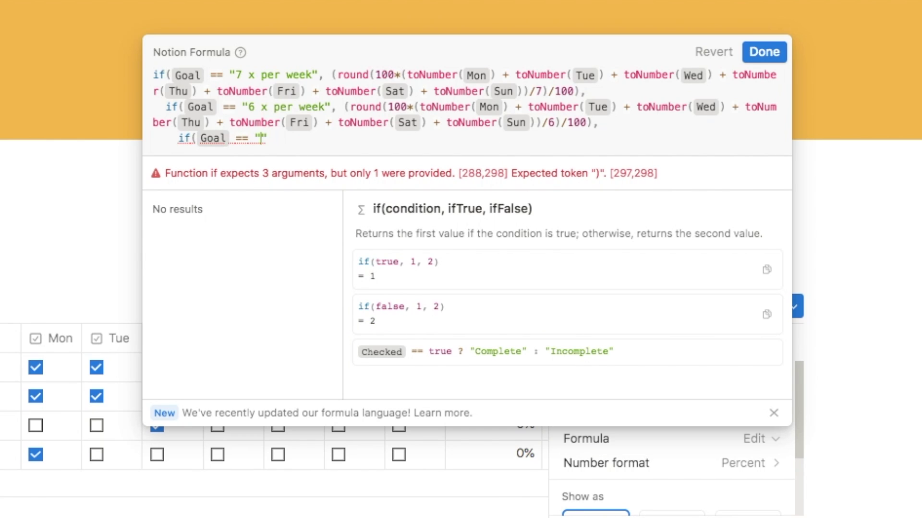
pyautogui.write('5 x per we')
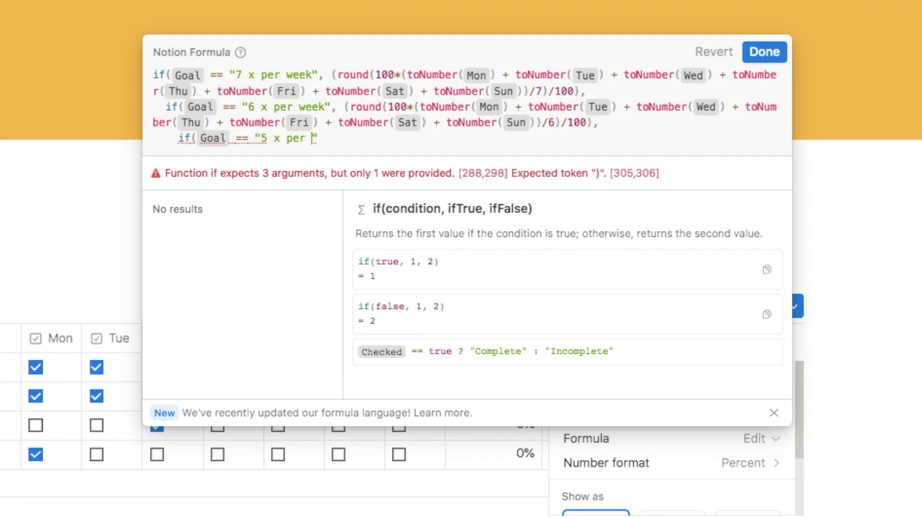
pyautogui.write('ek",')
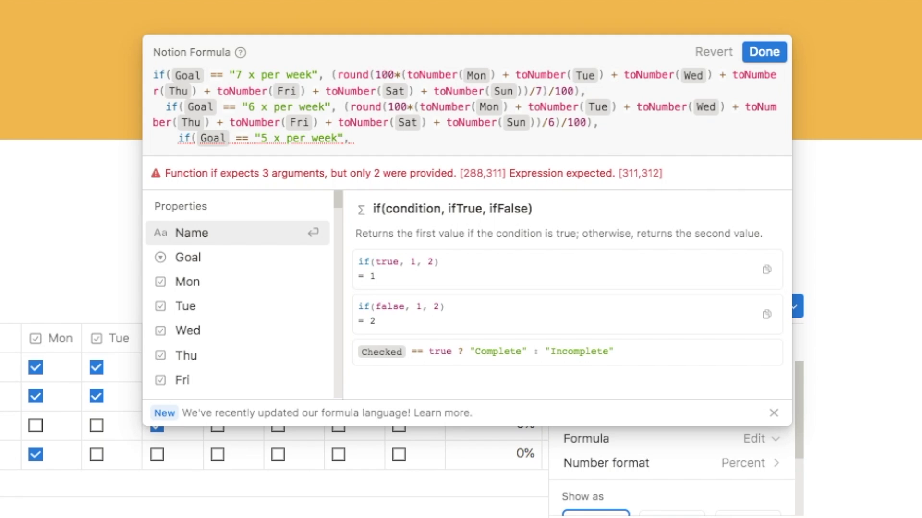
# Paste the round expression as the "5 x per week" true result and set its divisor to 5
pyautogui.hotkey('ctrl', 'v')
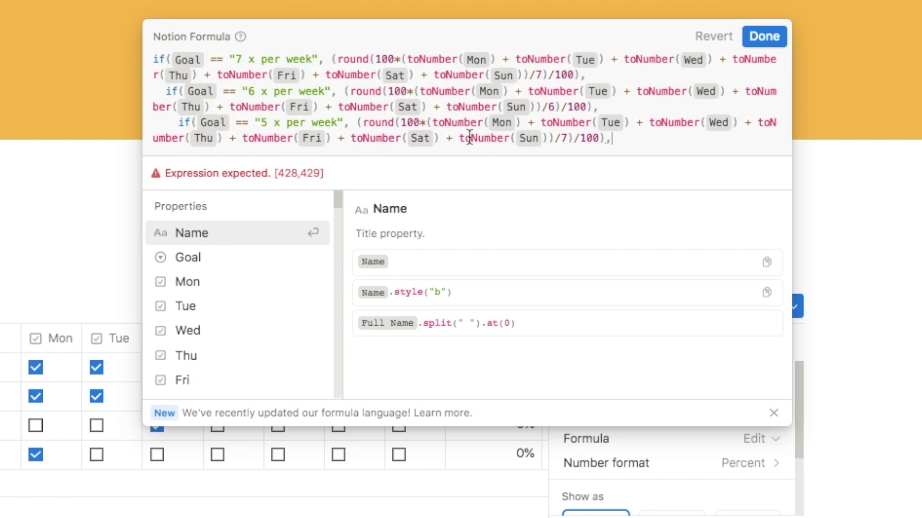
pyautogui.click(571, 144)
pyautogui.press('BackSpace')
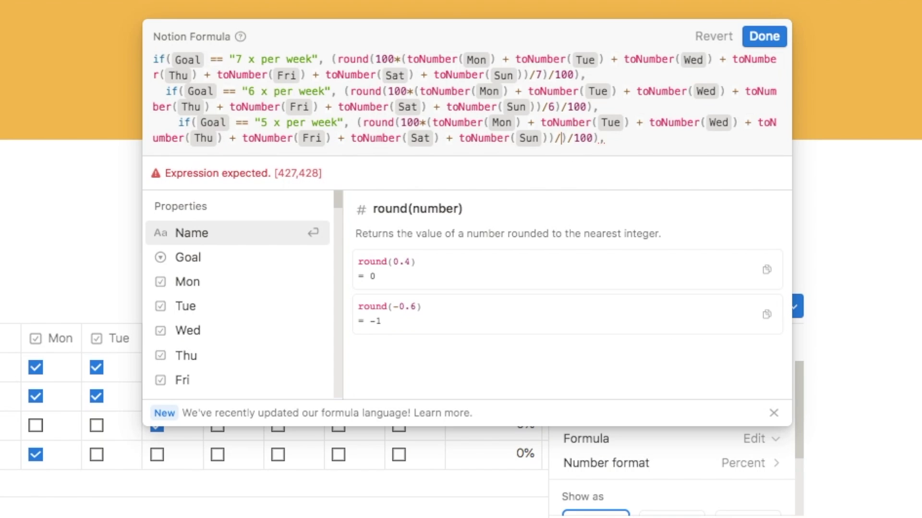
pyautogui.write('5')
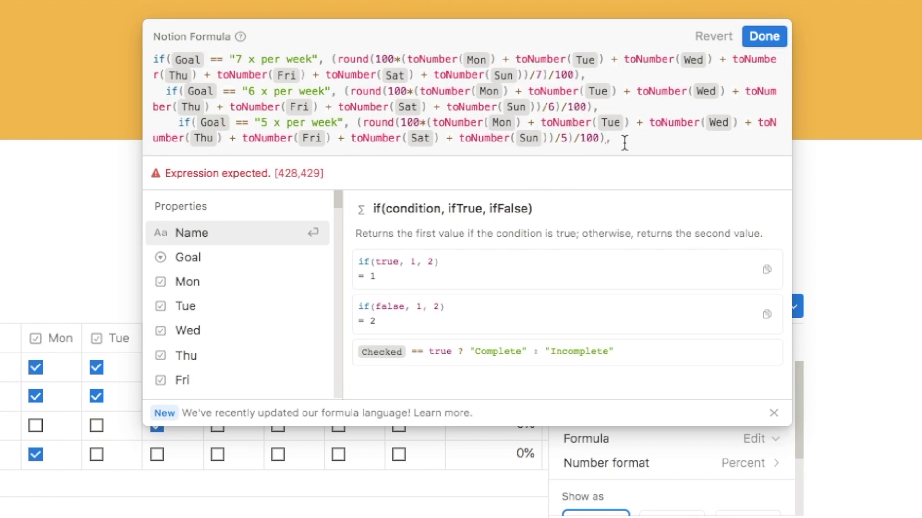
# Add another nested if( on a new line with the condition Goal == "4 x per week" and a comma
pyautogui.hotkey('shift', 'Return')
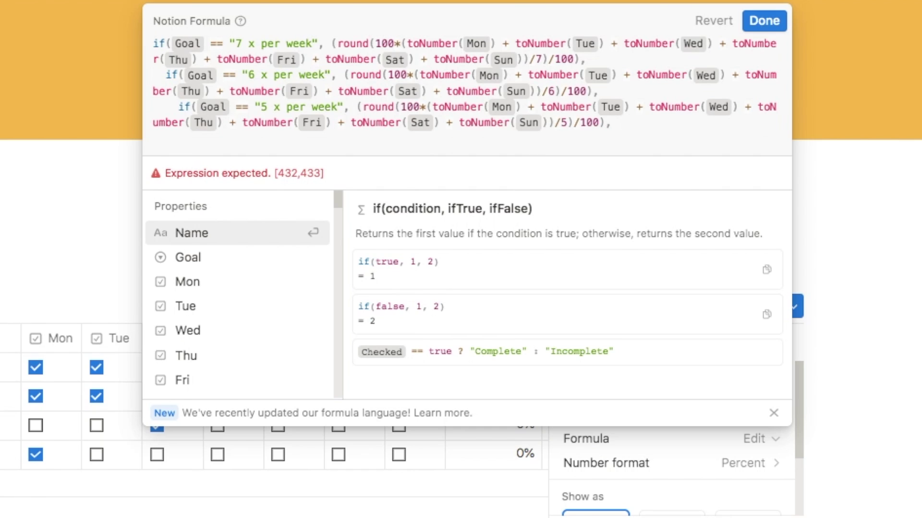
pyautogui.write('if(')
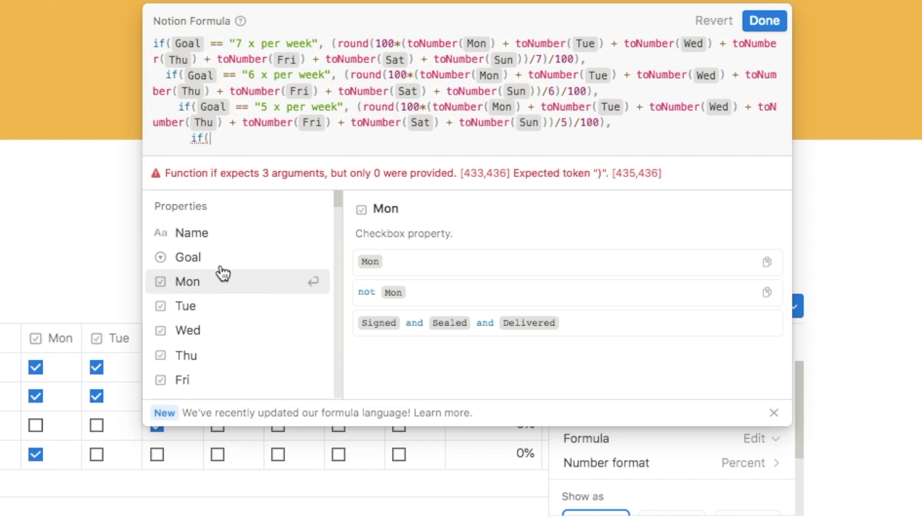
pyautogui.click(217, 261)
pyautogui.write('==')
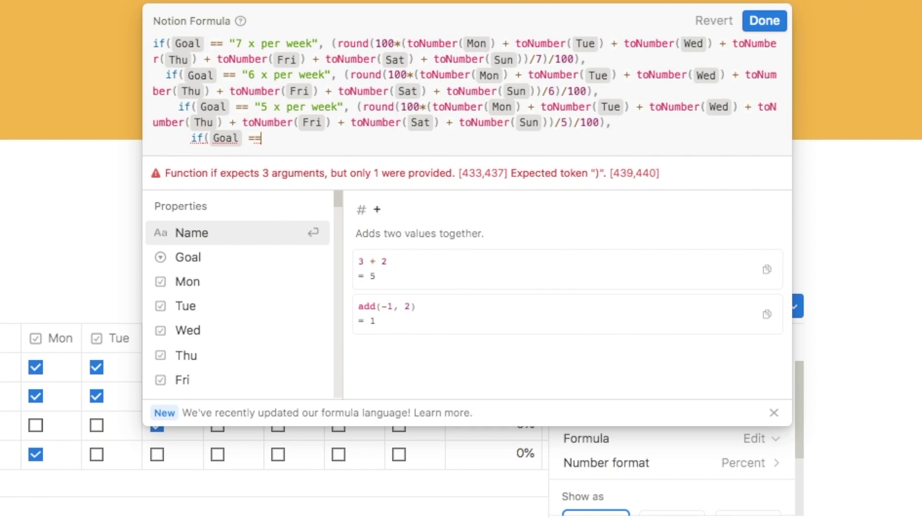
pyautogui.write(' ""')
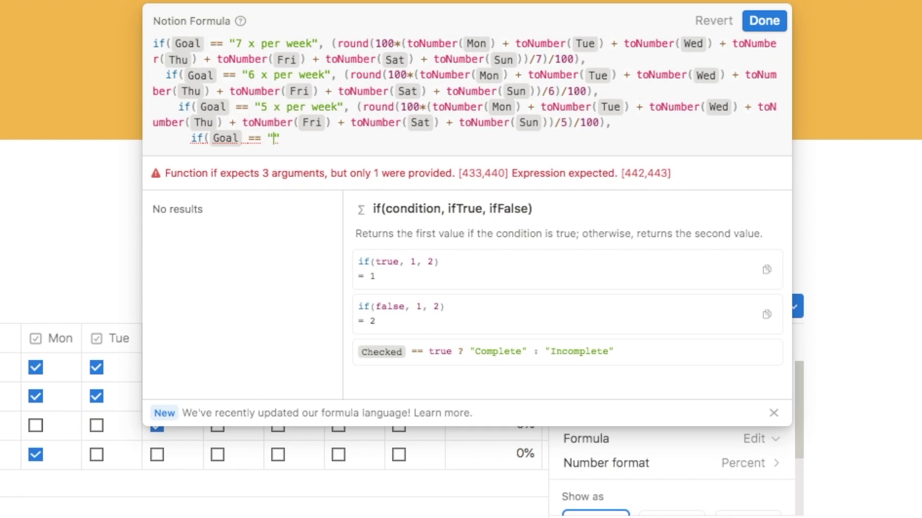
pyautogui.write('4 x per week')
pyautogui.write(',')
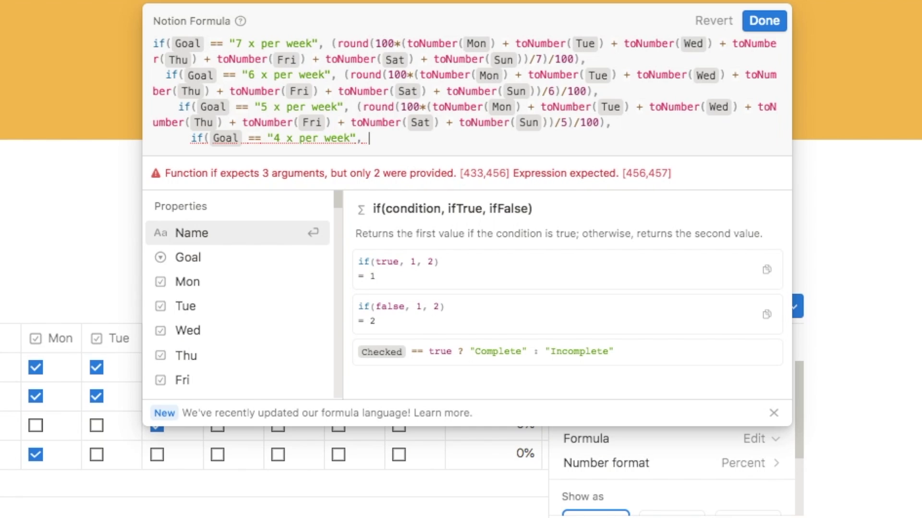
# Paste the round expression as the "4 x per week" true result and set its divisor to 4
pyautogui.press('super+v')
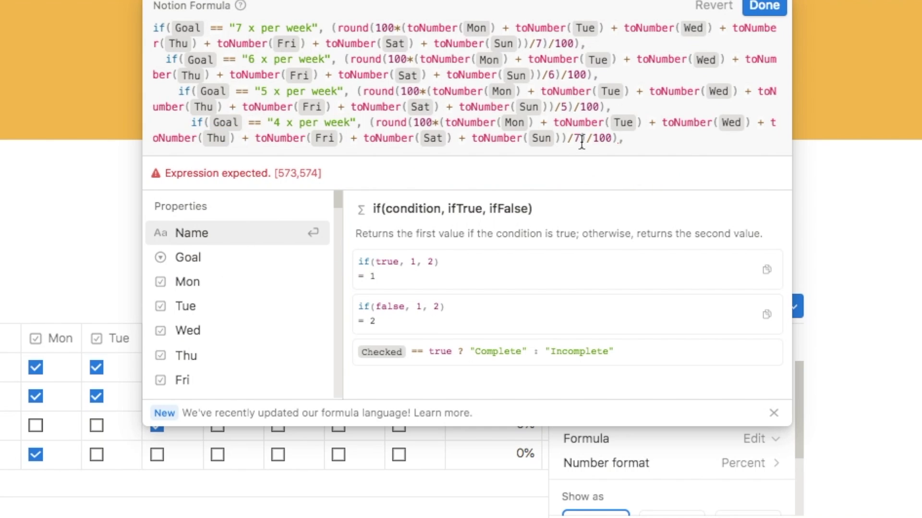
pyautogui.click(580, 140)
pyautogui.press('BackSpace')
pyautogui.write('4')
pyautogui.click(641, 139)
pyautogui.write('4')
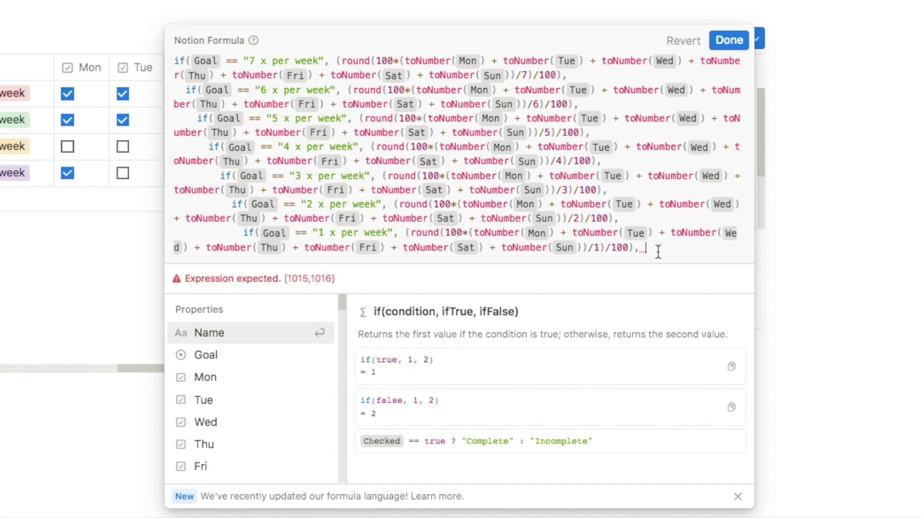
# Finish the nested formula with 0 as the last false result and seven closing parentheses, and save it
pyautogui.write('0')
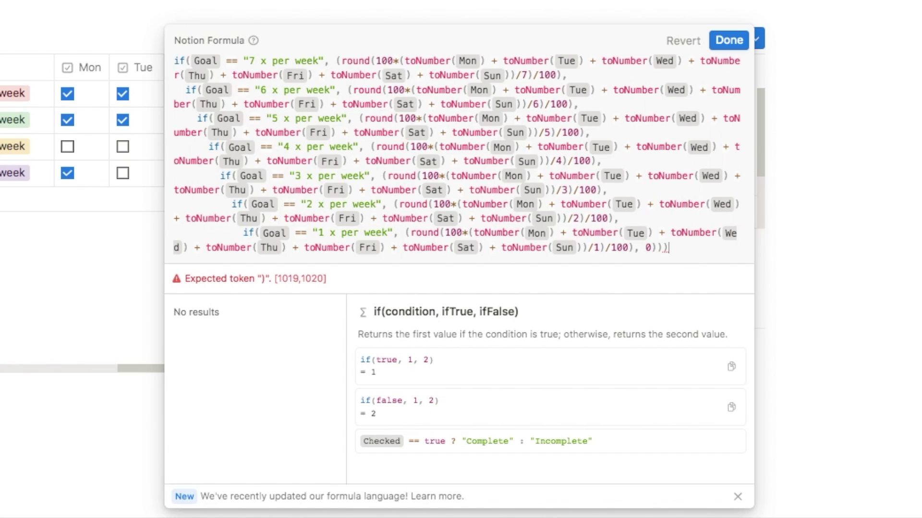
pyautogui.write('))')
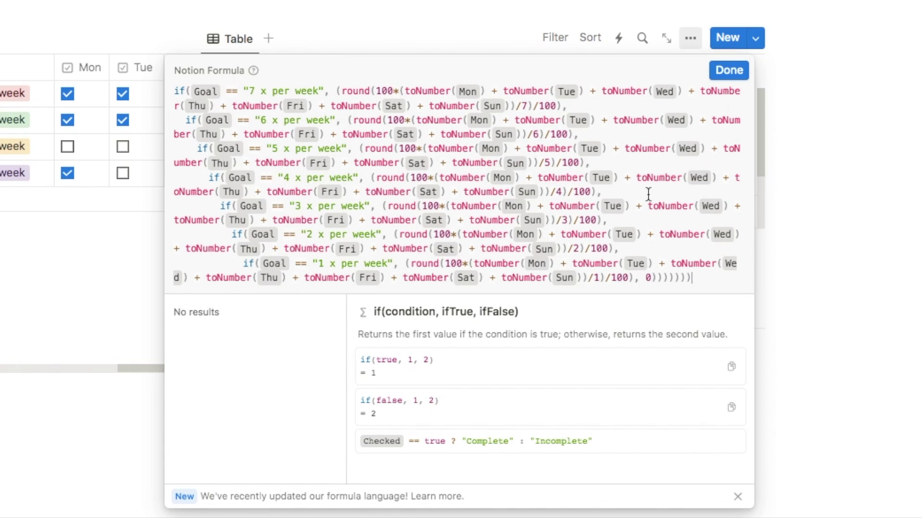
pyautogui.click(732, 73)
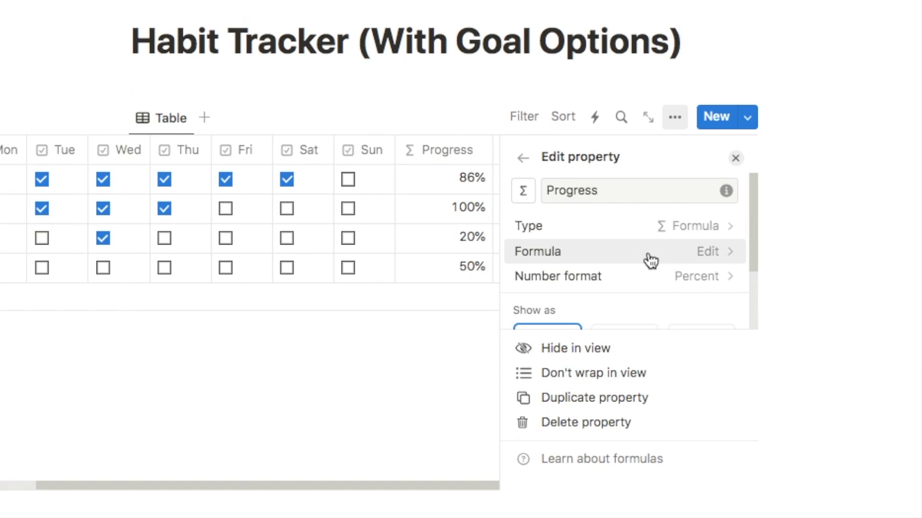
# Show the Progress property as a bar after trying the ring style, close its settings and widen the Progress column
pyautogui.scroll(-3, 651, 261)
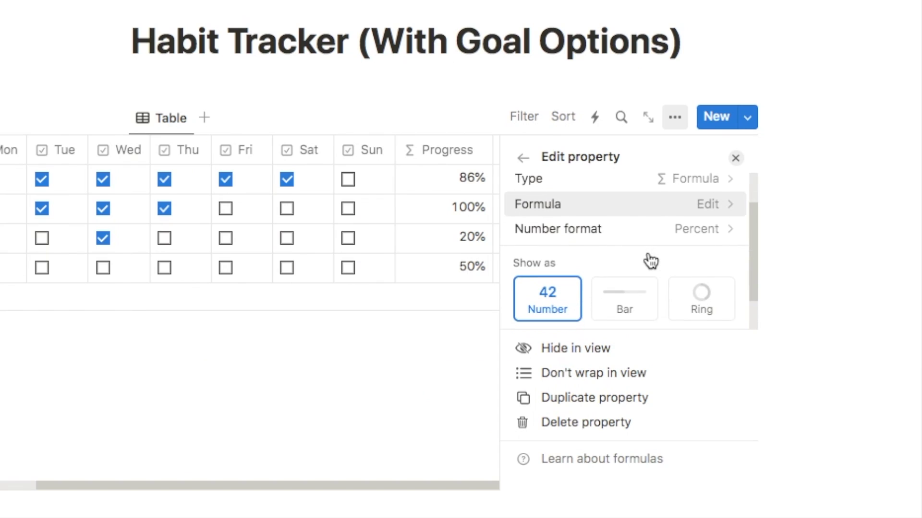
pyautogui.click(626, 278)
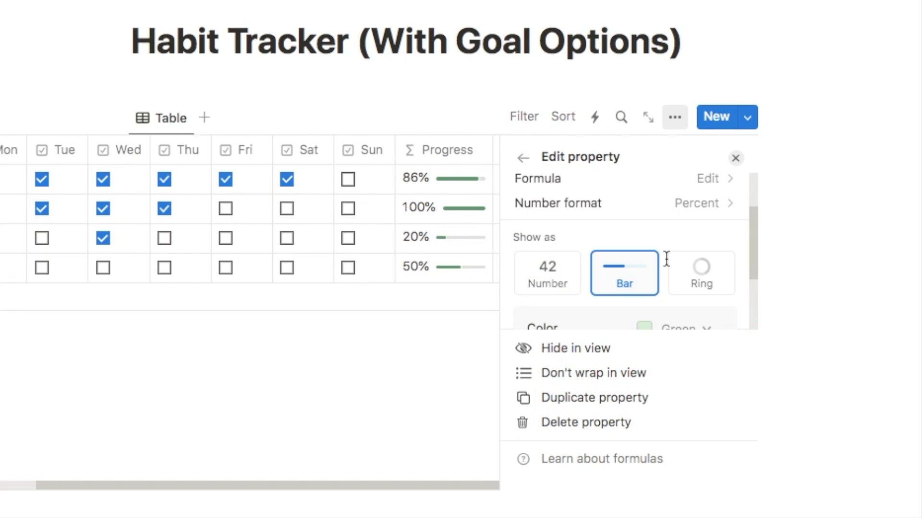
pyautogui.click(705, 287)
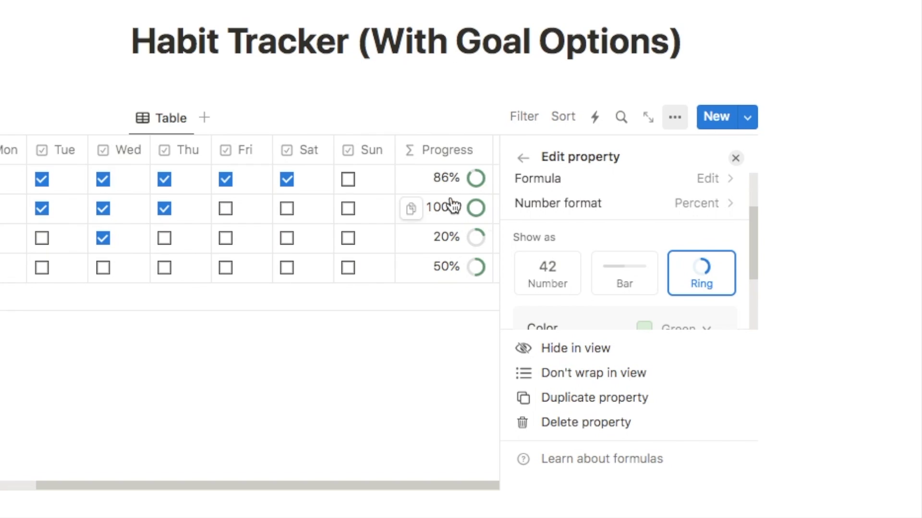
pyautogui.click(628, 288)
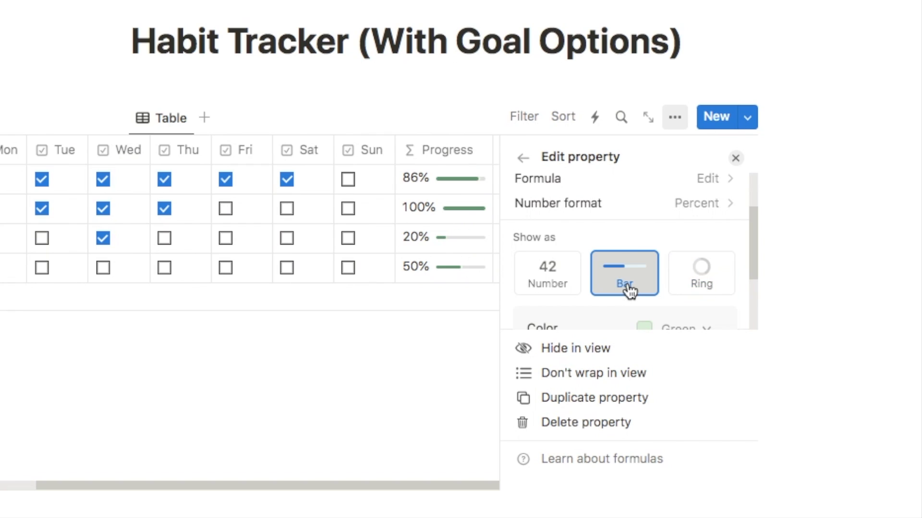
pyautogui.click(736, 159)
pyautogui.moveTo(701, 150); pyautogui.dragTo(743, 157)
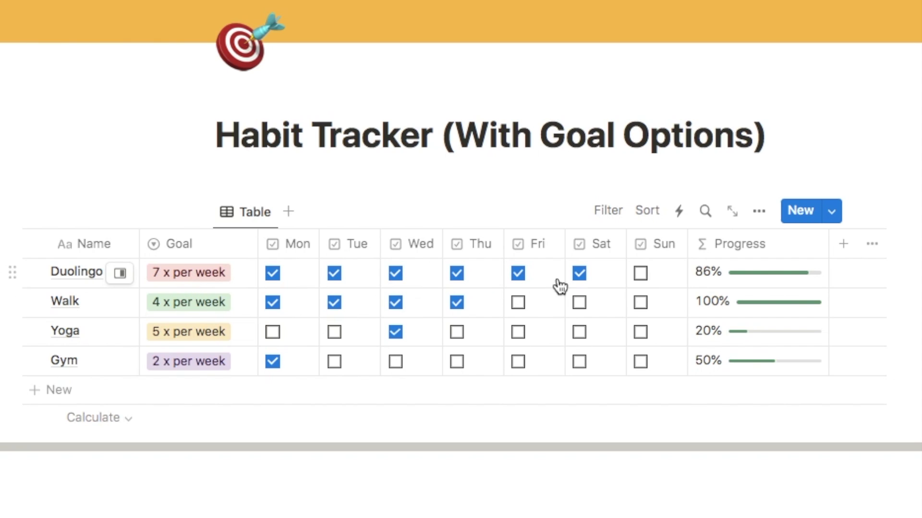
# Check Sun for Duolingo and Tue for Gym, and uncheck Thu and Wed for Walk
pyautogui.click(642, 274)
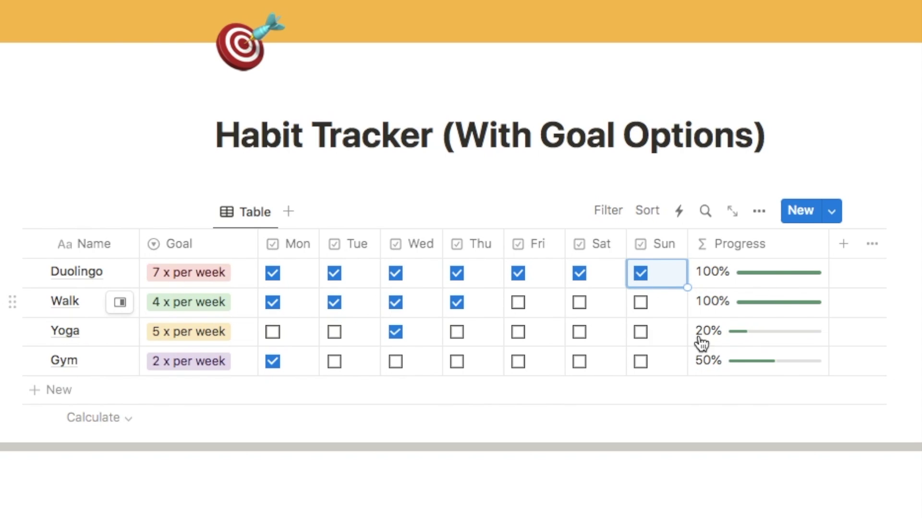
pyautogui.click(456, 304)
pyautogui.click(395, 304)
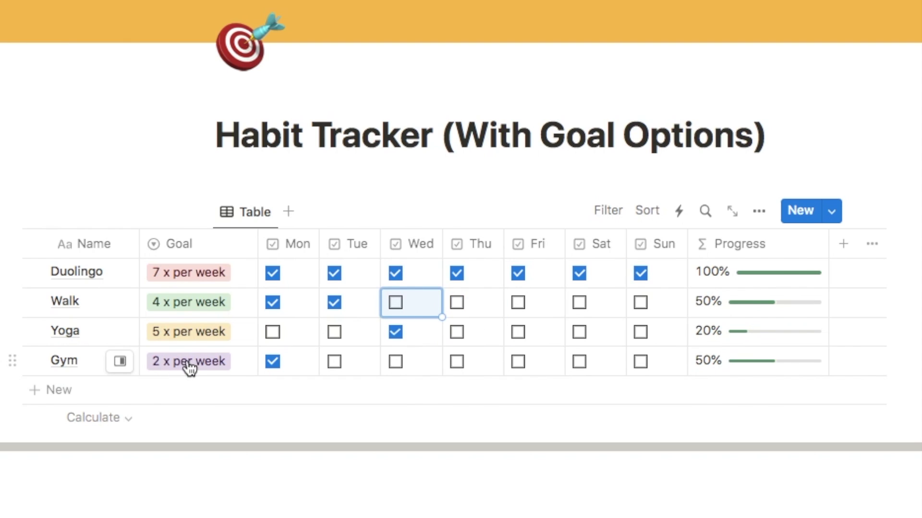
pyautogui.click(339, 370)
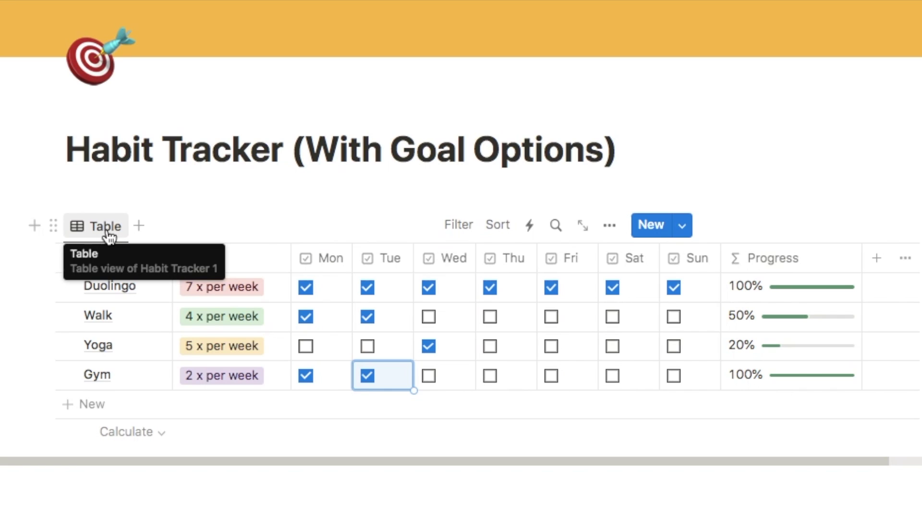
# Rename the table view as Habits and give it the round check-mark icon
pyautogui.click(100, 233)
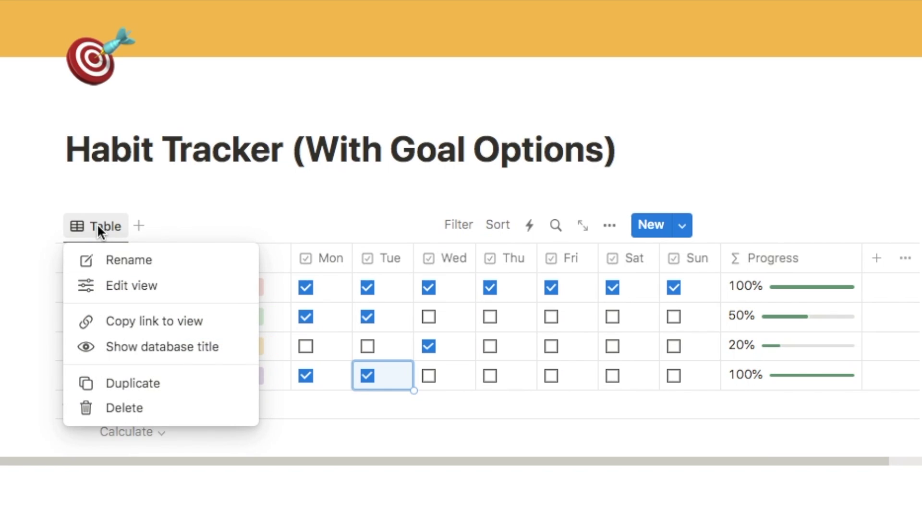
pyautogui.click(127, 269)
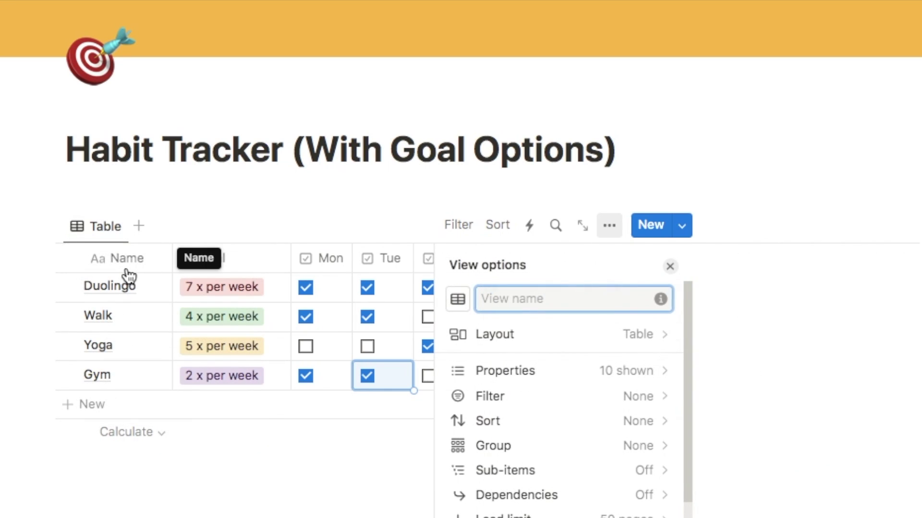
pyautogui.write('Habits')
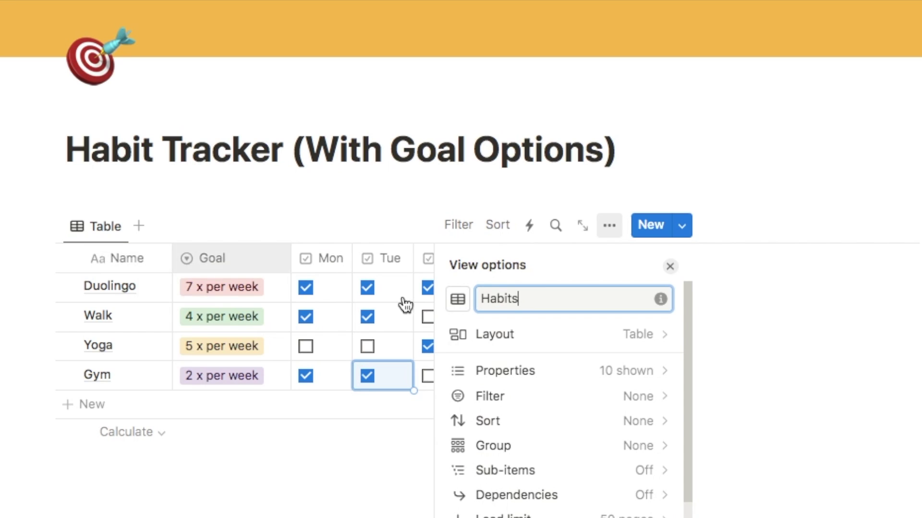
pyautogui.click(456, 302)
pyautogui.write('check')
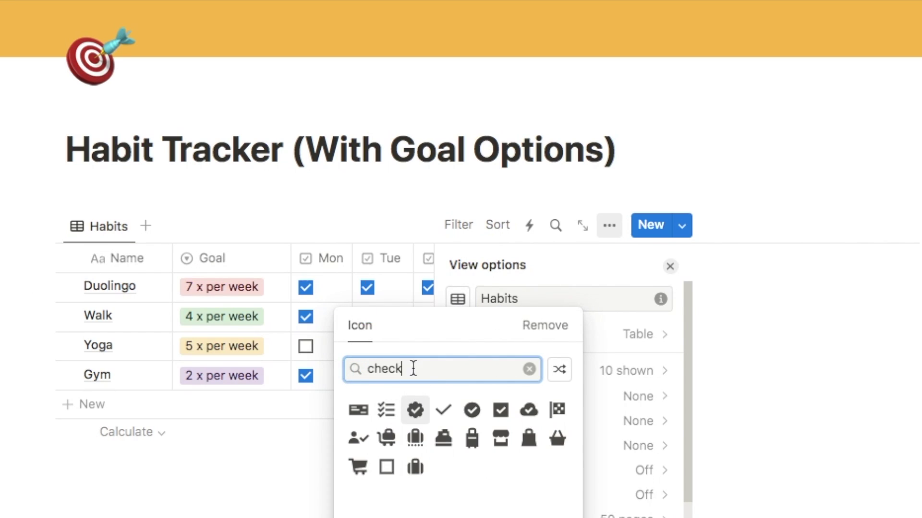
pyautogui.click(472, 410)
pyautogui.press('Escape')
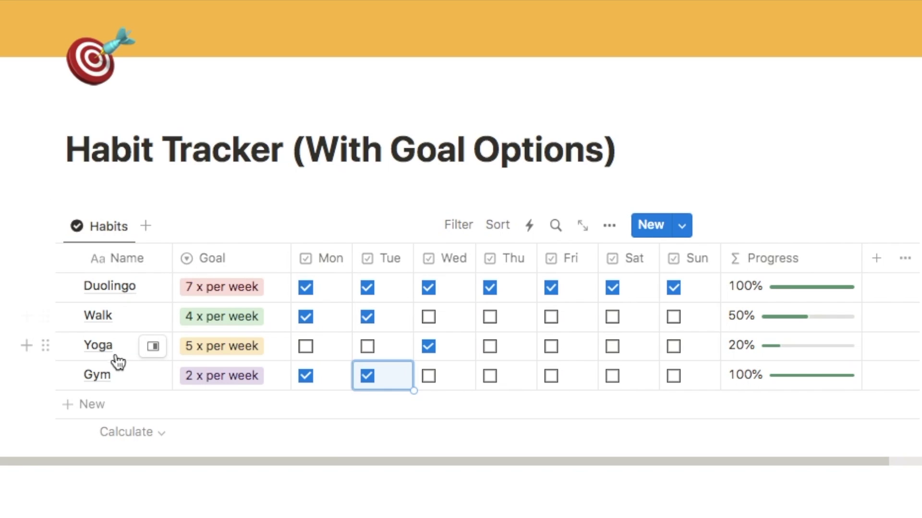
# Create a new page template for the database with a plain check-mark icon and leave its title empty
pyautogui.click(685, 228)
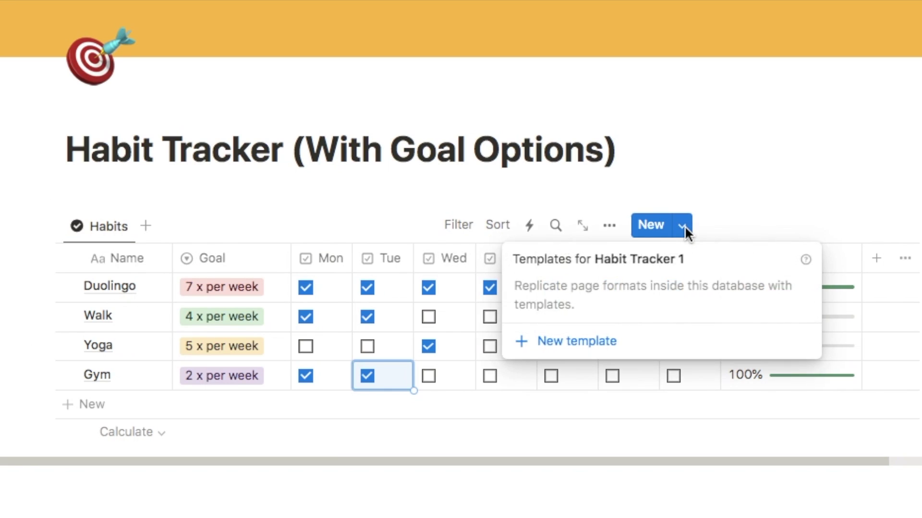
pyautogui.click(574, 346)
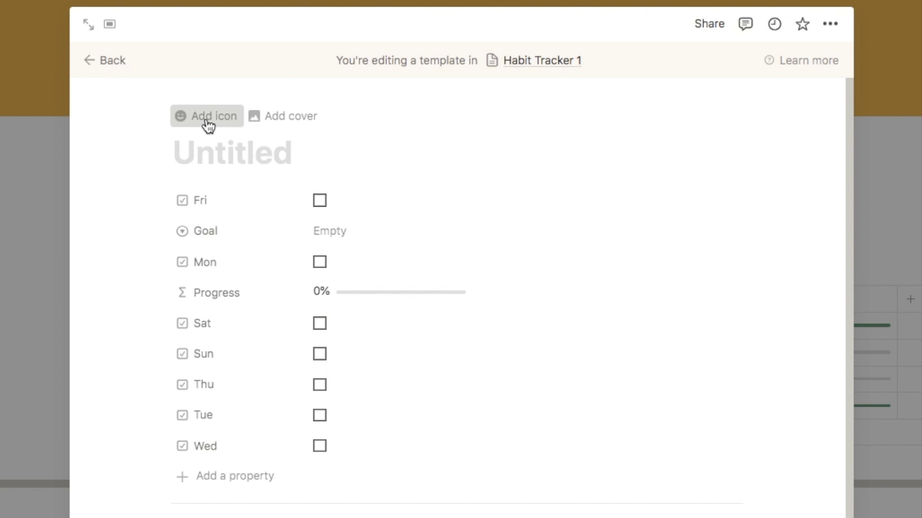
pyautogui.click(206, 123)
pyautogui.click(204, 185)
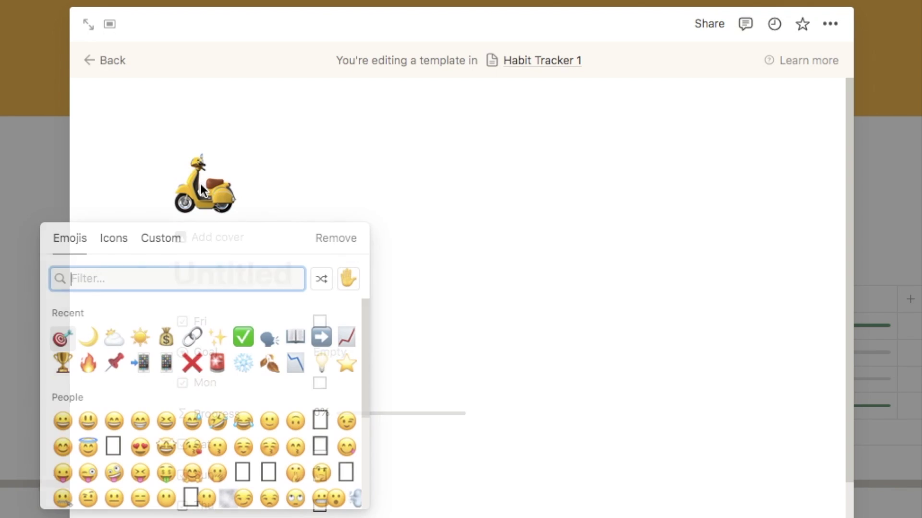
pyautogui.click(110, 239)
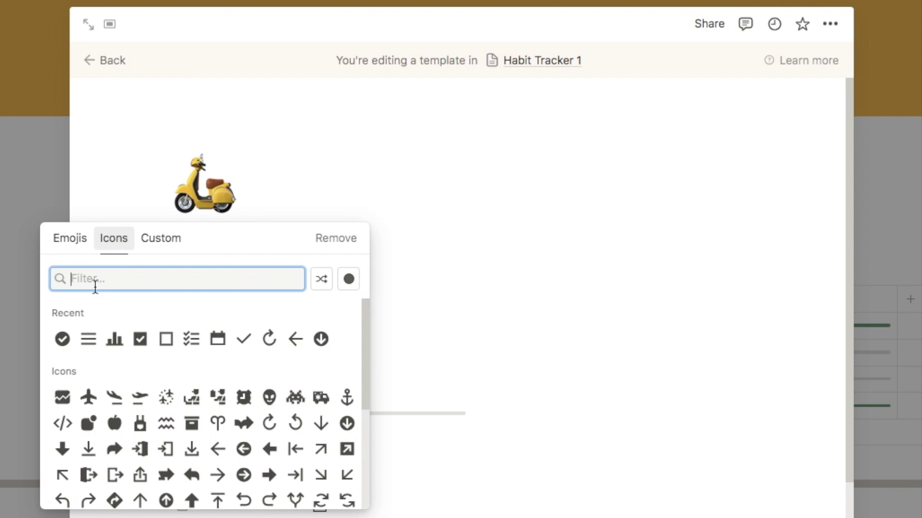
pyautogui.write('check')
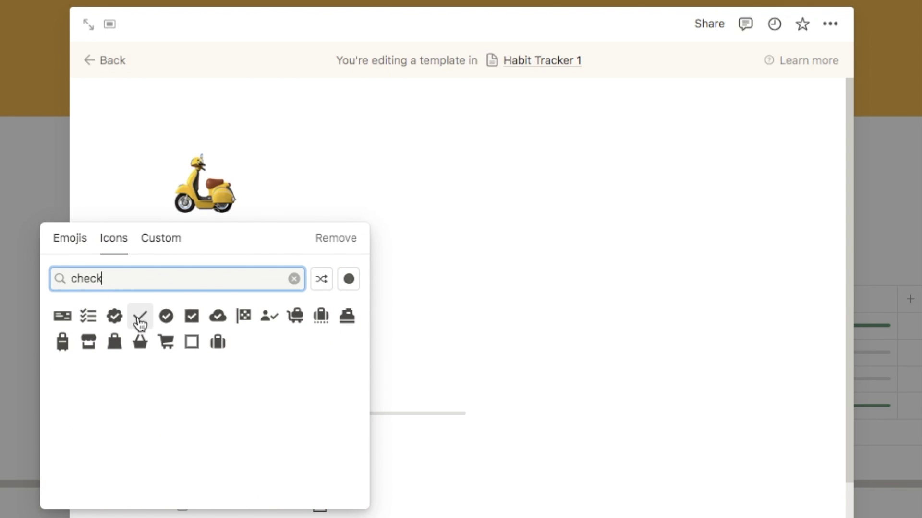
pyautogui.click(138, 319)
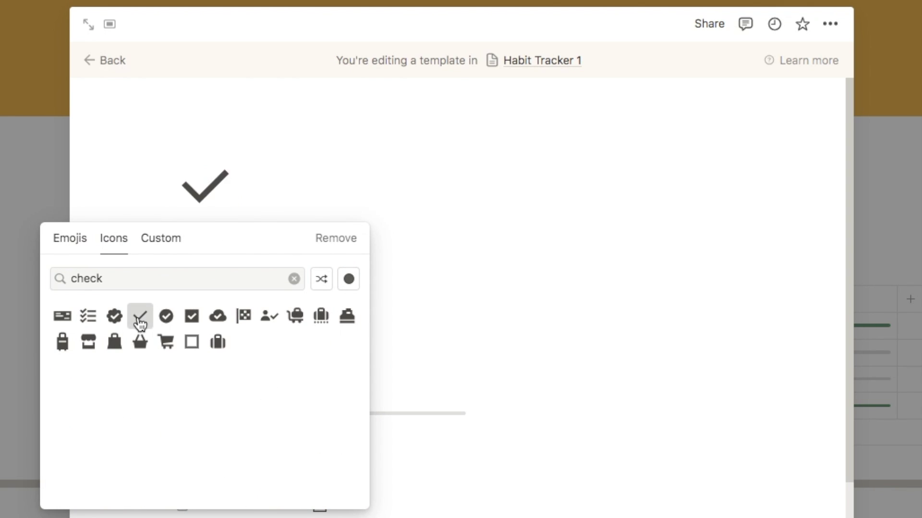
pyautogui.click(108, 61)
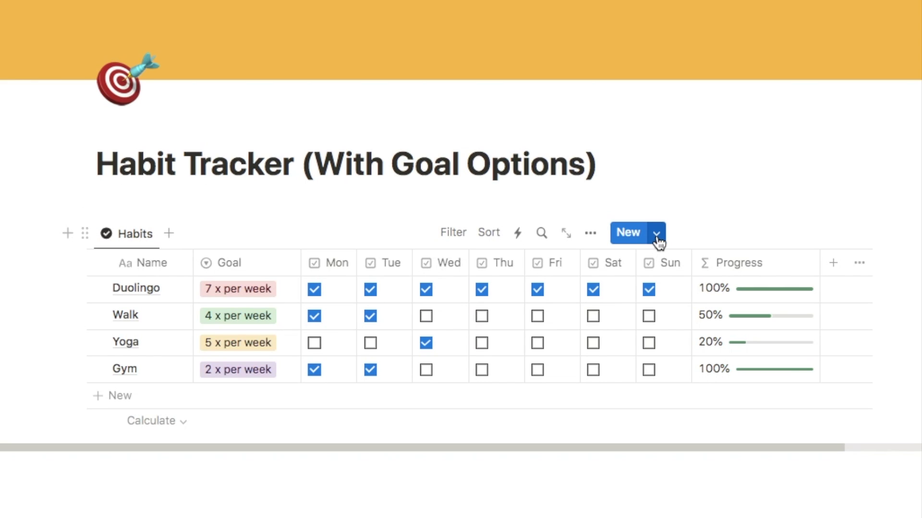
# Set the Untitled check-mark template as the default for all views in Habit Tracker 1
pyautogui.click(656, 235)
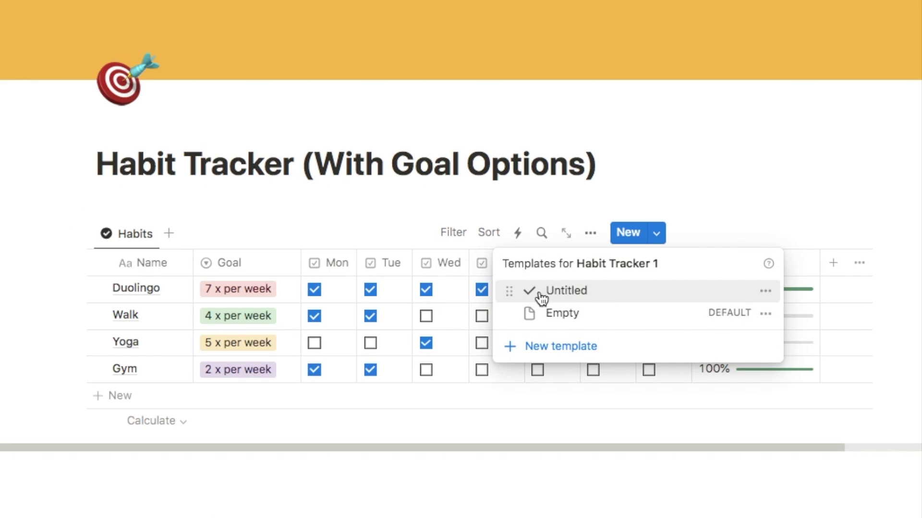
pyautogui.click(765, 292)
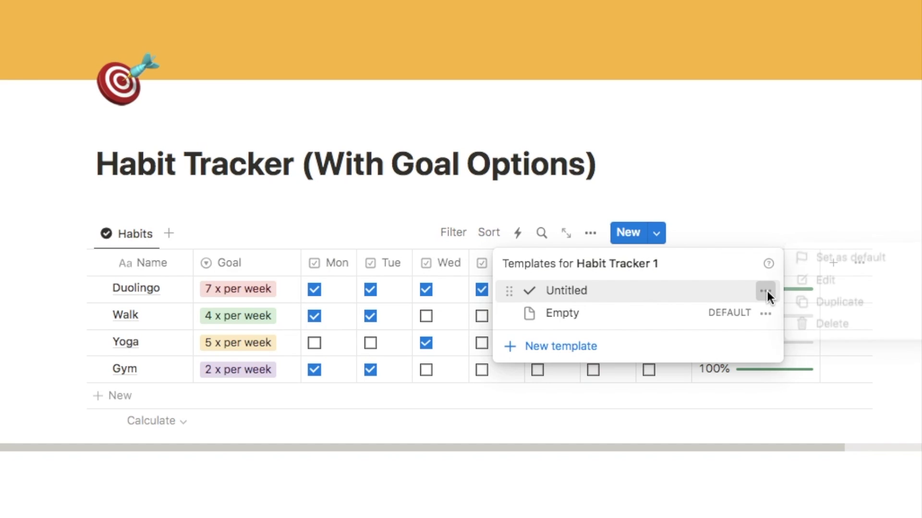
pyautogui.click(845, 267)
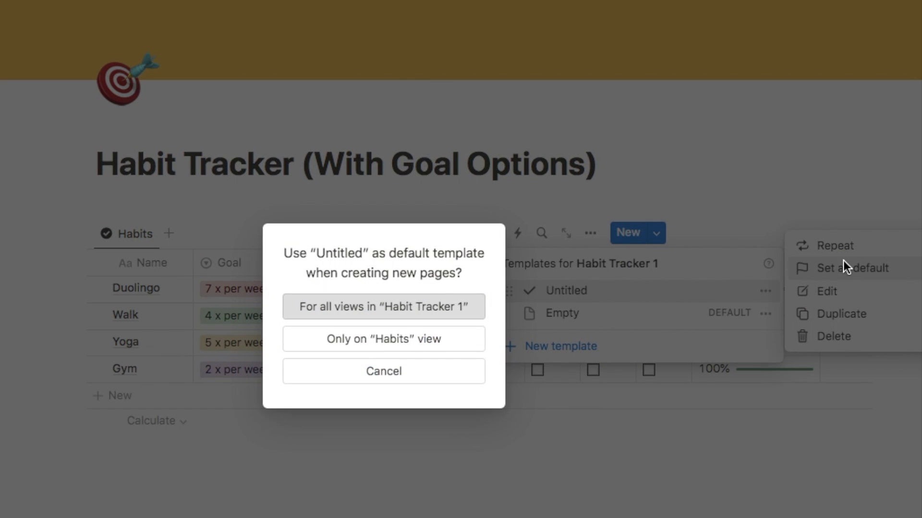
pyautogui.click(374, 308)
pyautogui.press('Escape')
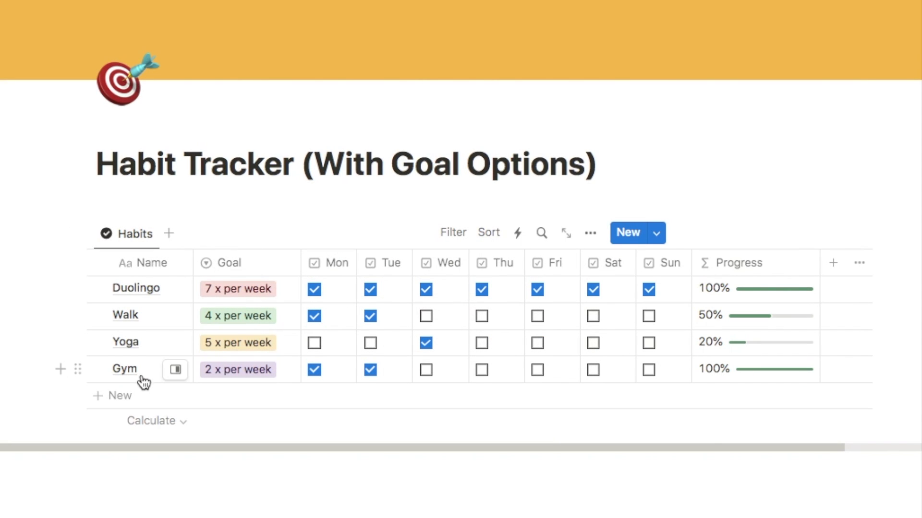
# Add a new habit row named Meditate at the end of the table
pyautogui.click(115, 397)
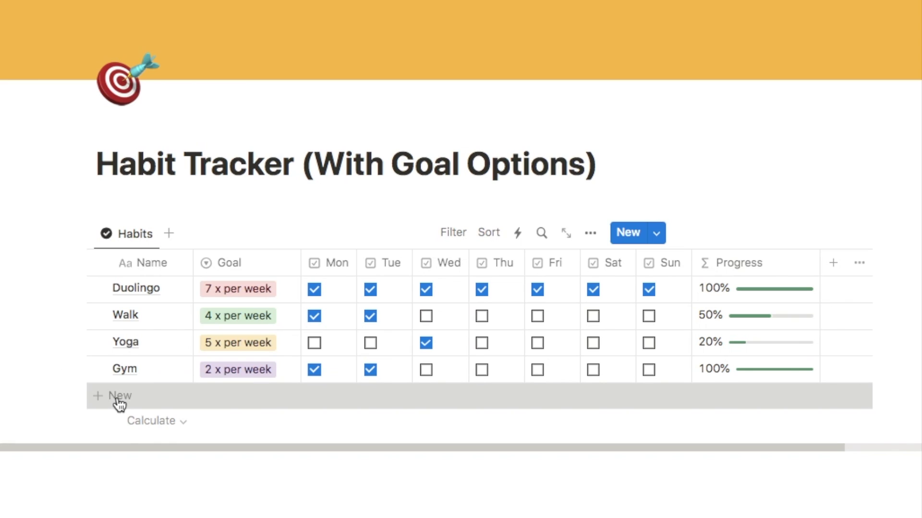
pyautogui.write('Meditate')
pyautogui.press('Return')
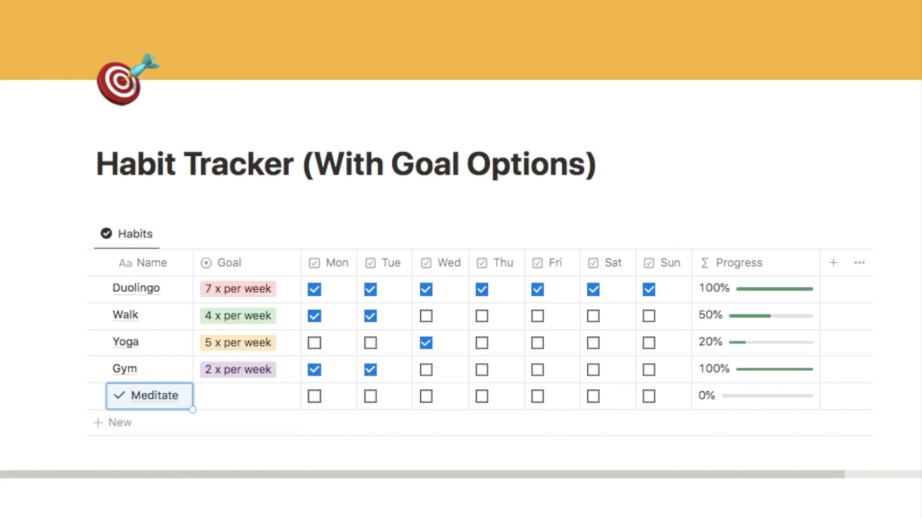
pyautogui.click(630, 174)
pyautogui.hscroll(-1, 161, 391)
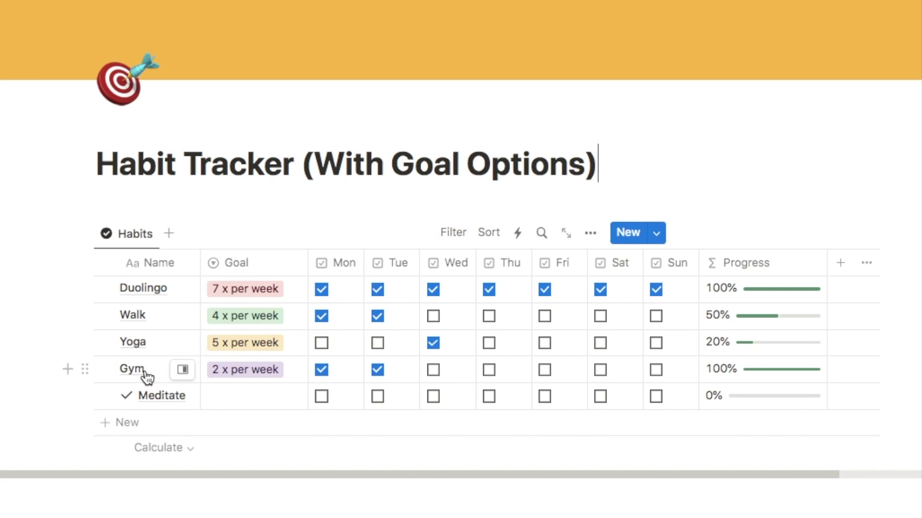
# Apply the Untitled check-mark template to the existing Gym and Yoga habit pages
pyautogui.click(182, 375)
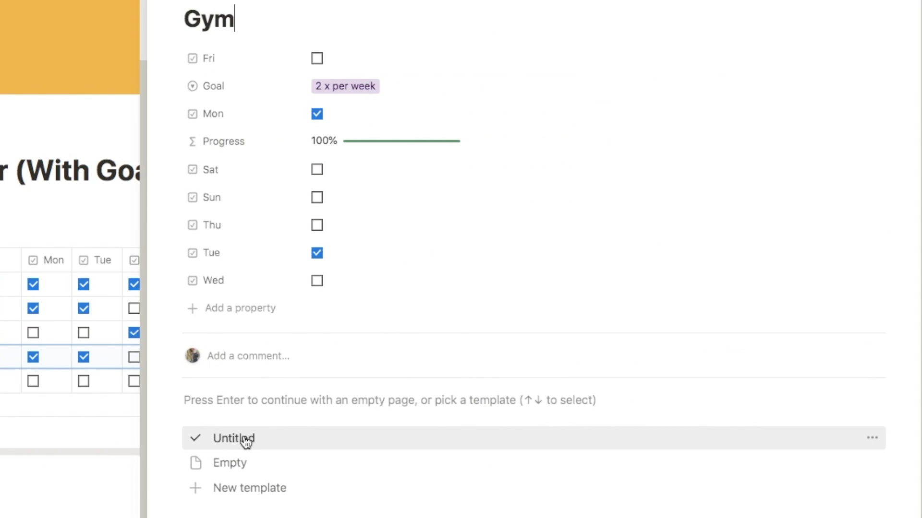
pyautogui.click(236, 442)
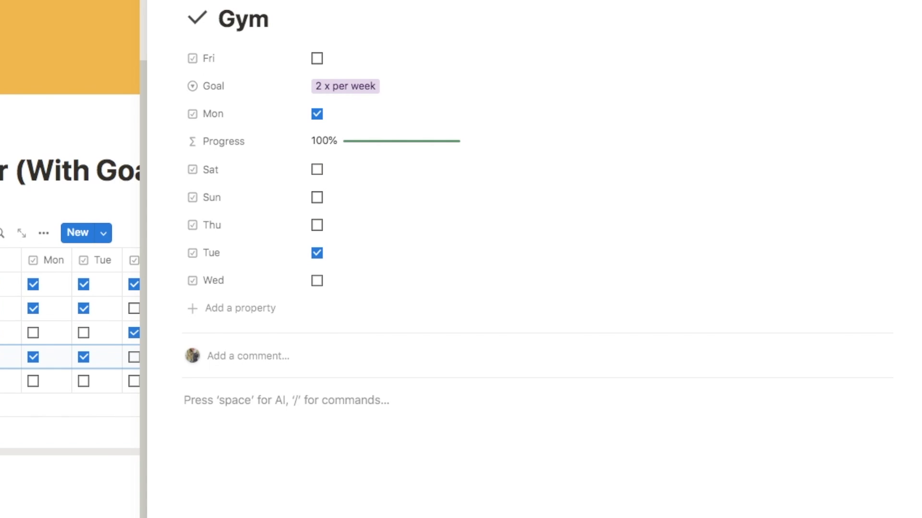
pyautogui.press('super+shift+k')
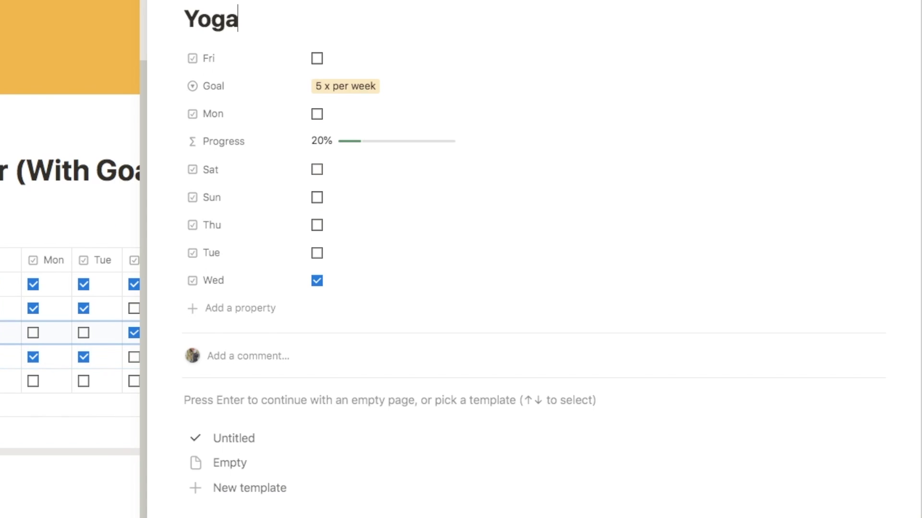
pyautogui.click(243, 443)
pyautogui.press('Escape')
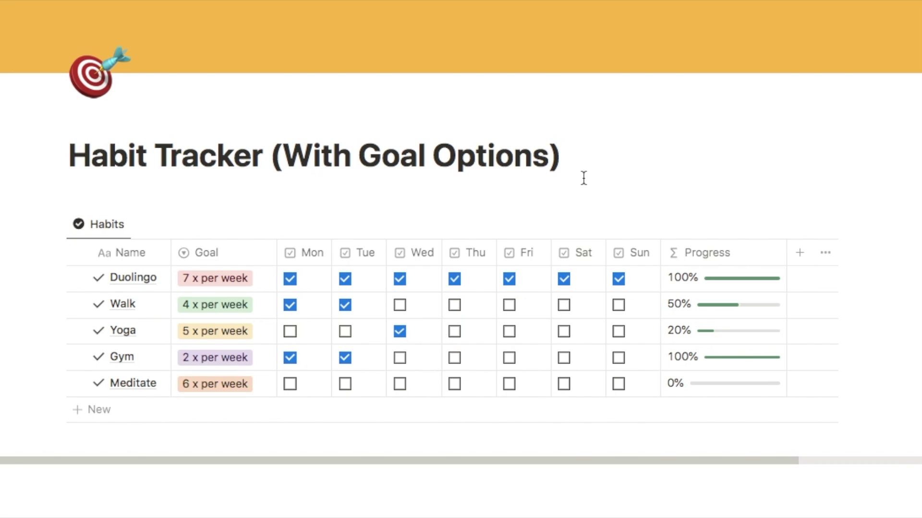
# Check Thu and Fri for Meditate, Fri for Gym and Yoga, and Sat for Walk, and uncheck Wed for Yoga
pyautogui.click(454, 384)
pyautogui.click(509, 358)
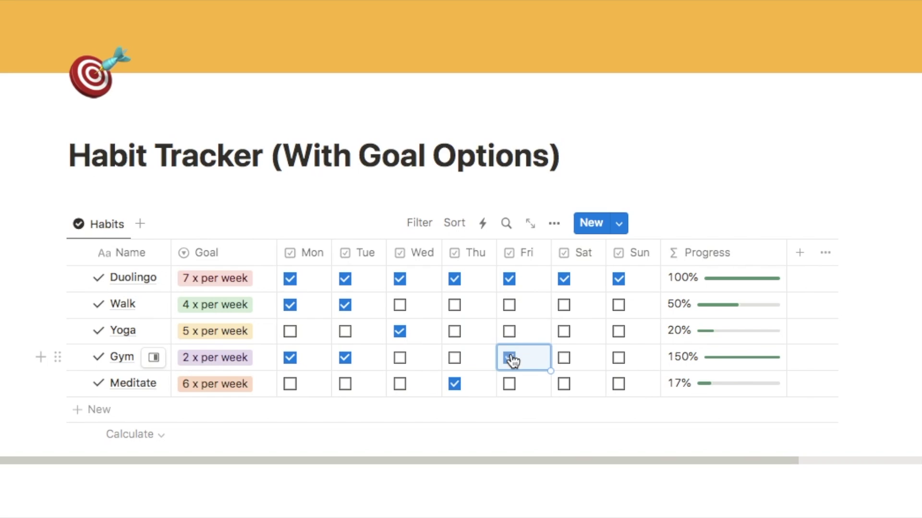
pyautogui.click(509, 330)
pyautogui.click(566, 307)
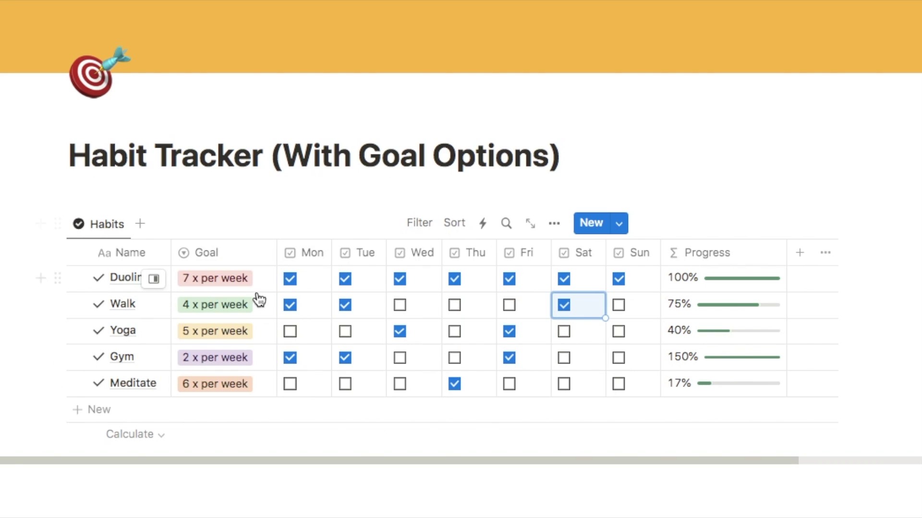
pyautogui.click(509, 383)
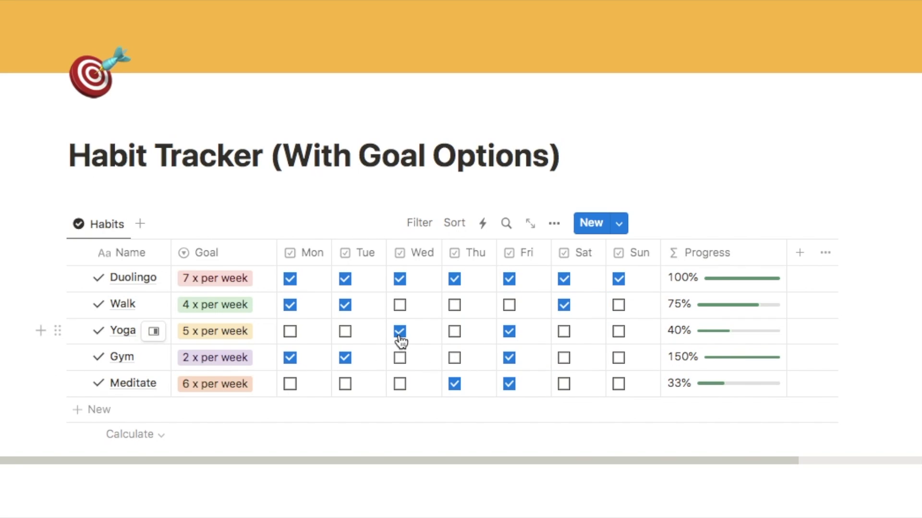
pyautogui.click(400, 337)
pyautogui.click(573, 158)
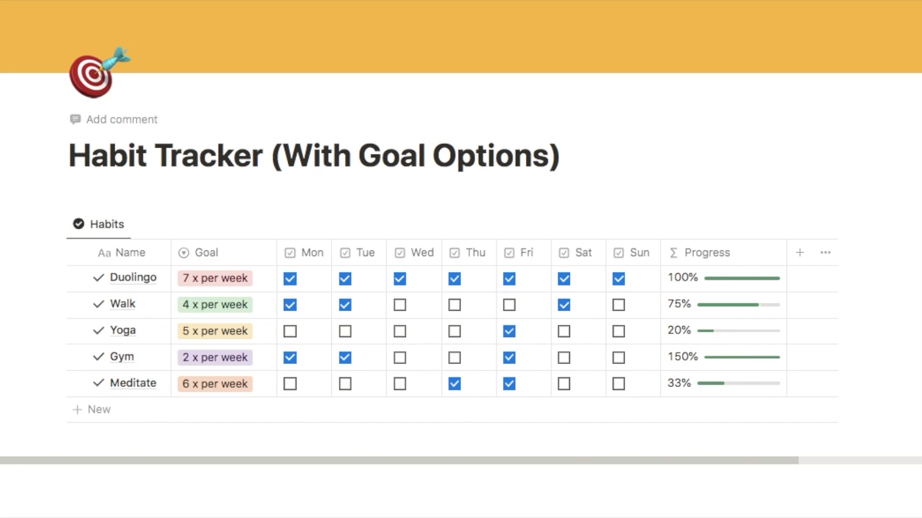
# Insert a button block above the Habits table, name it Reset Week and give it the arrow clockwise icon
pyautogui.press('Return')
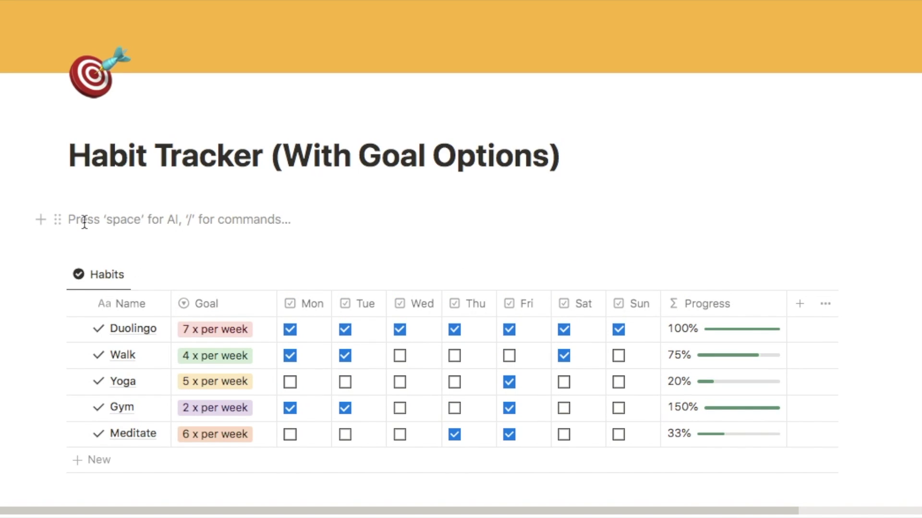
pyautogui.write('/butt')
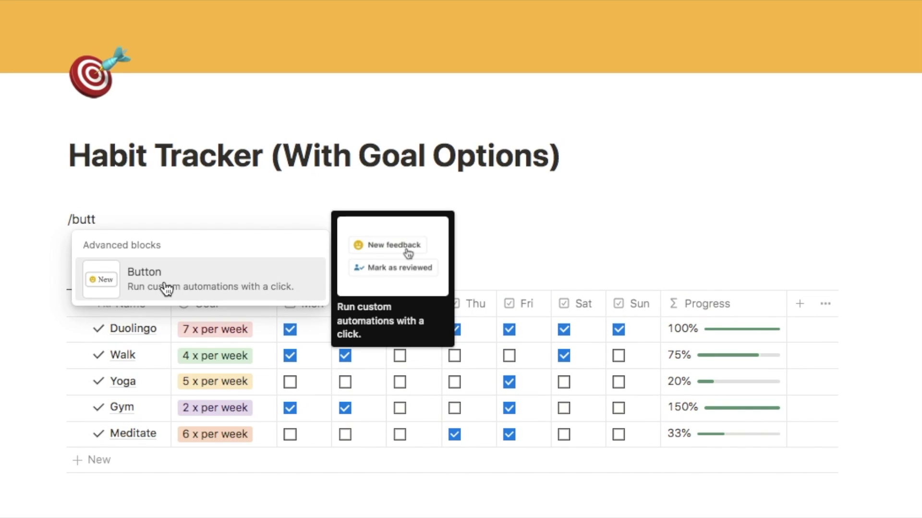
pyautogui.click(166, 287)
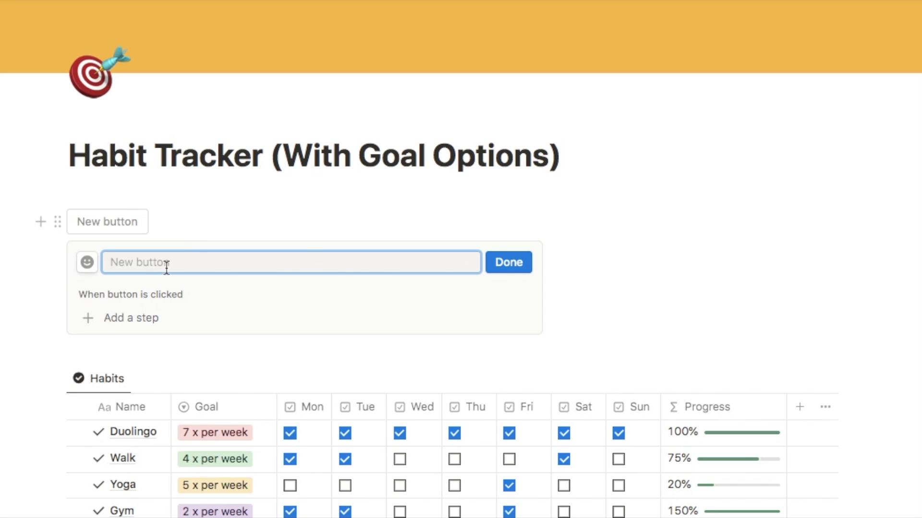
pyautogui.write('Reset Week')
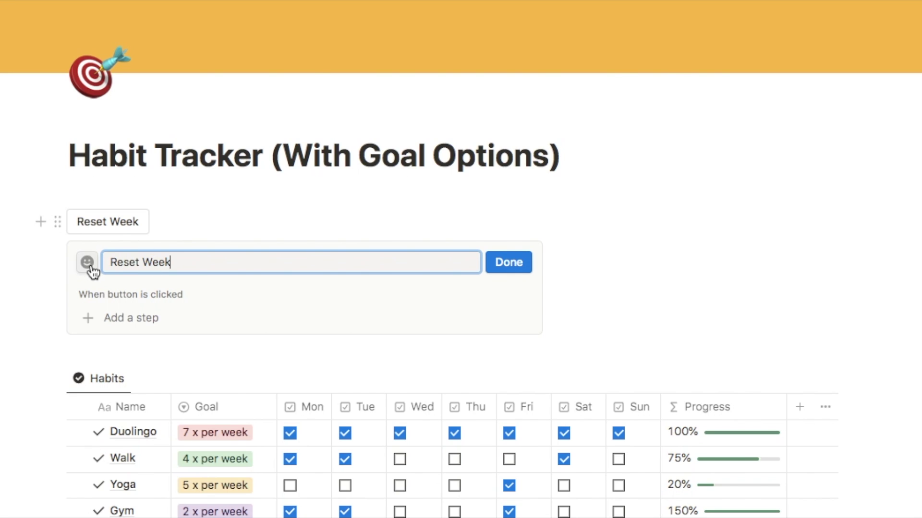
pyautogui.click(87, 262)
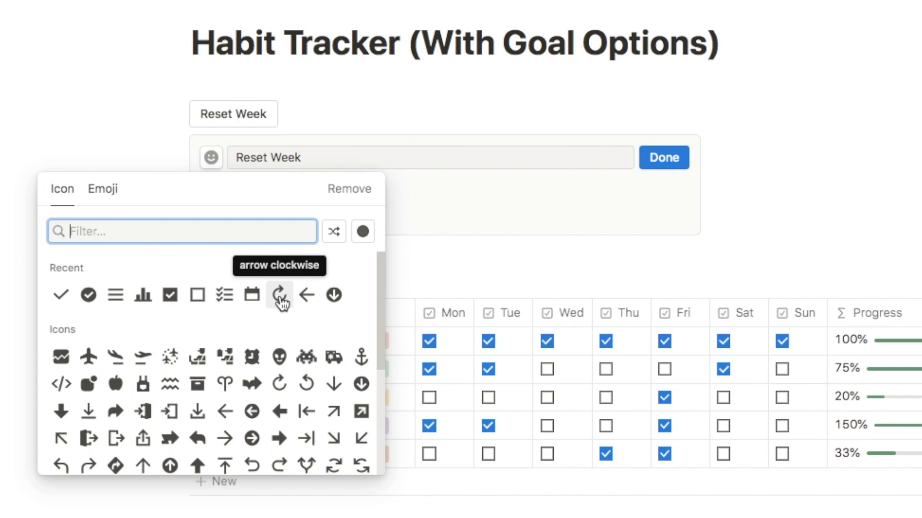
pyautogui.click(279, 296)
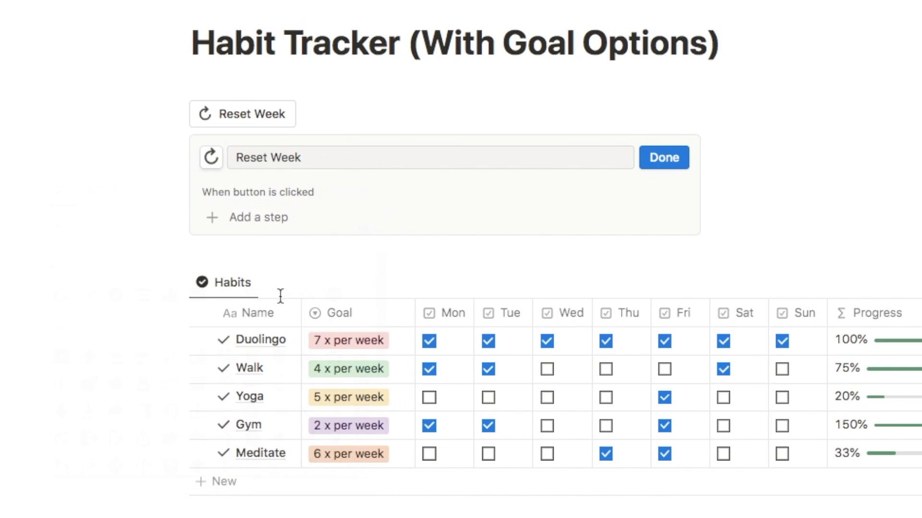
# Add an Edit pages step to the Reset Week button that targets the Habit Tracker 1 database
pyautogui.click(235, 216)
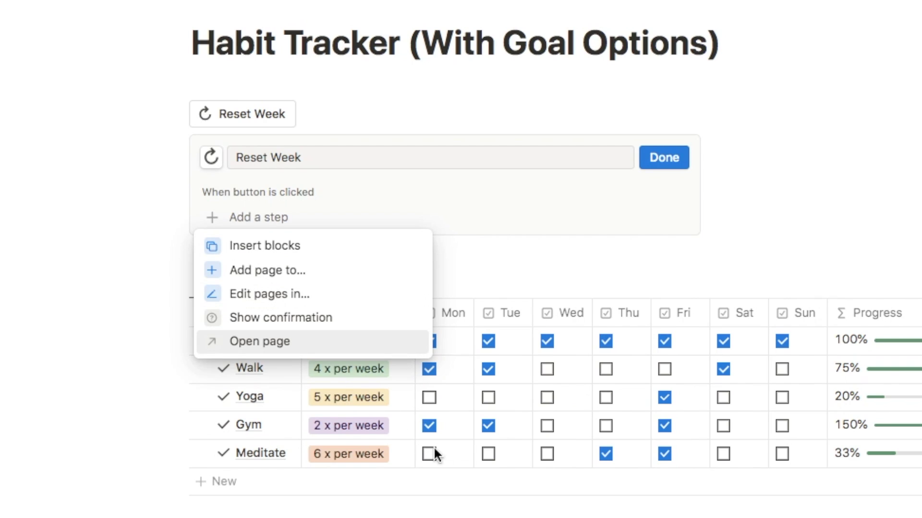
pyautogui.click(280, 299)
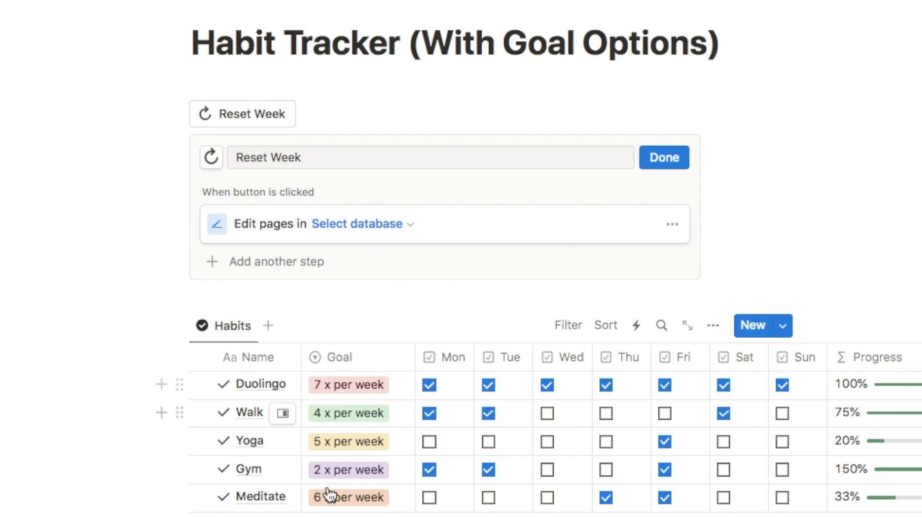
pyautogui.click(336, 224)
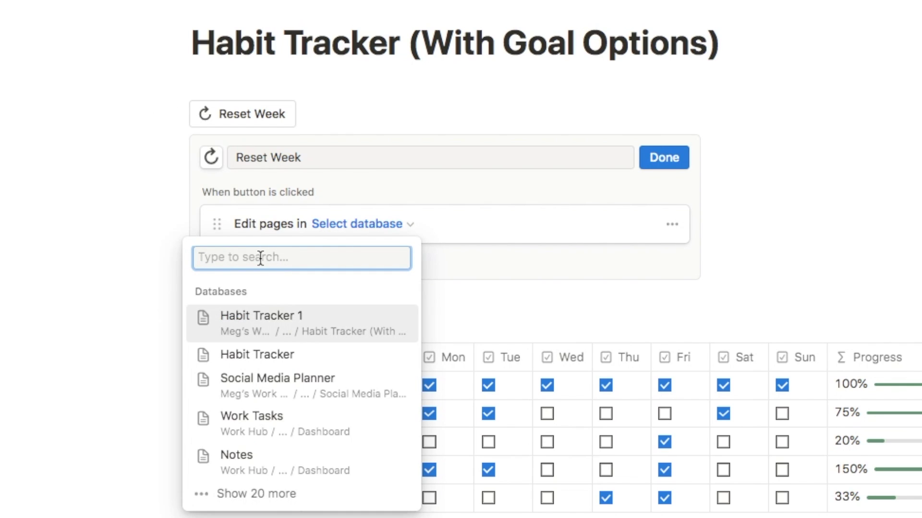
pyautogui.click(276, 330)
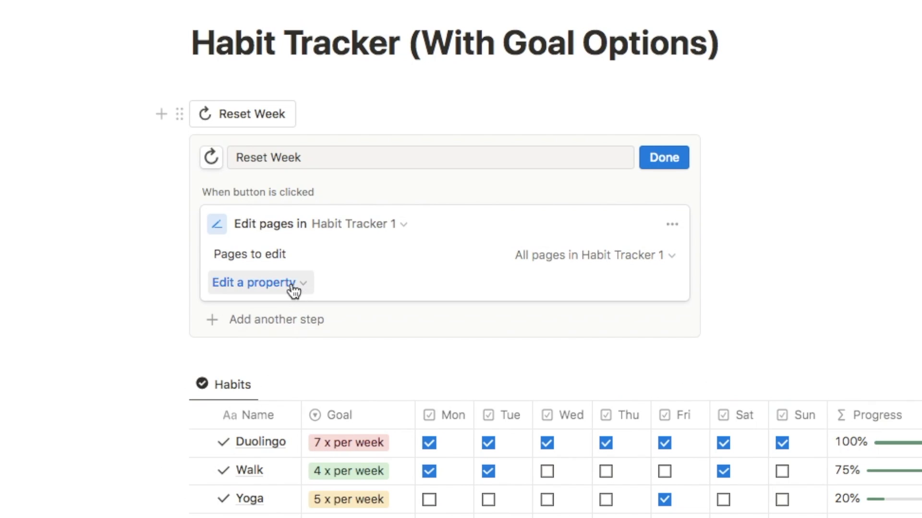
# Make the Reset Week button set the Mon and Tue properties to Unchecked
pyautogui.click(265, 290)
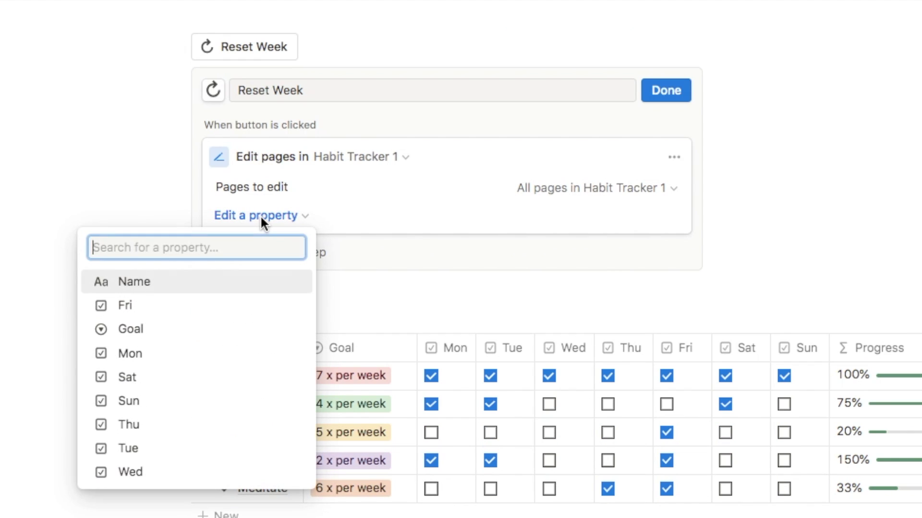
pyautogui.click(139, 358)
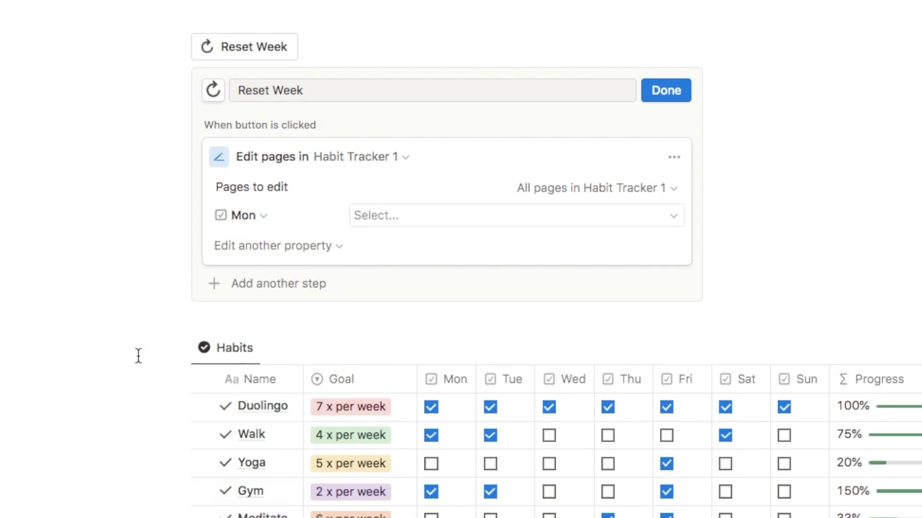
pyautogui.click(388, 218)
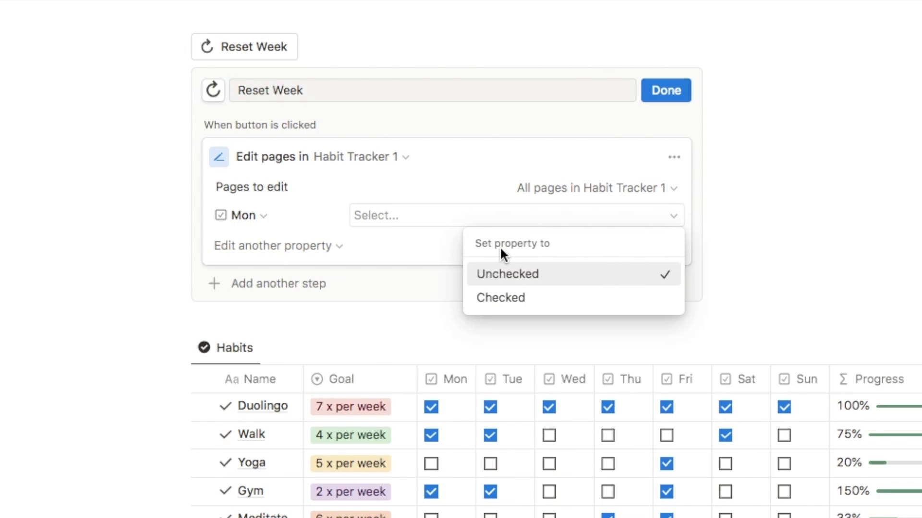
pyautogui.click(499, 281)
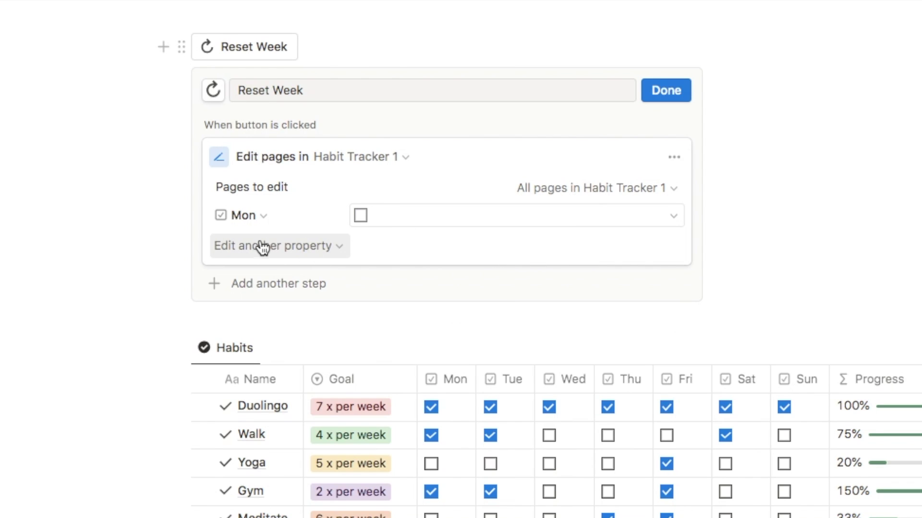
pyautogui.click(250, 253)
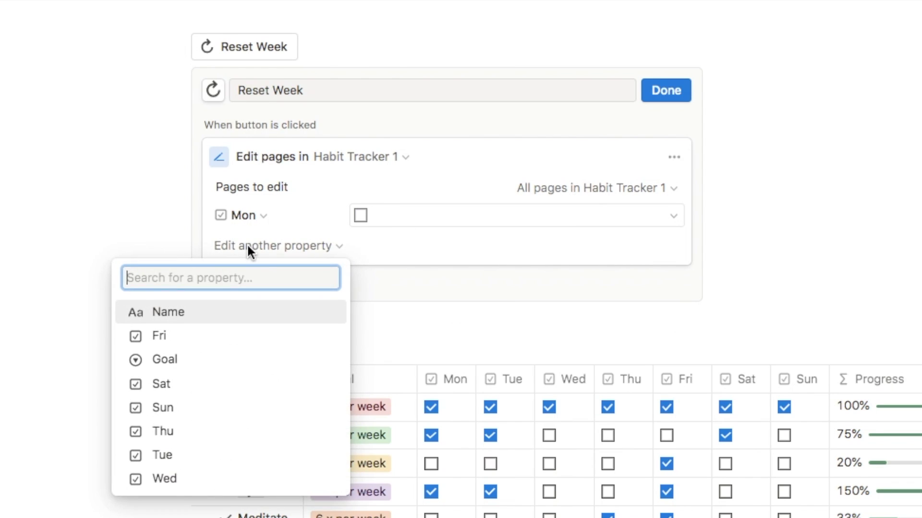
pyautogui.click(171, 455)
pyautogui.click(394, 251)
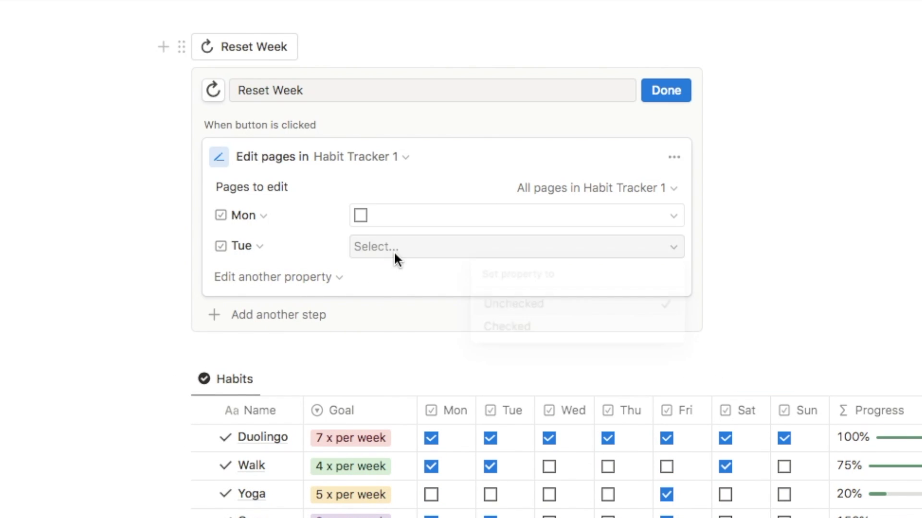
pyautogui.click(501, 315)
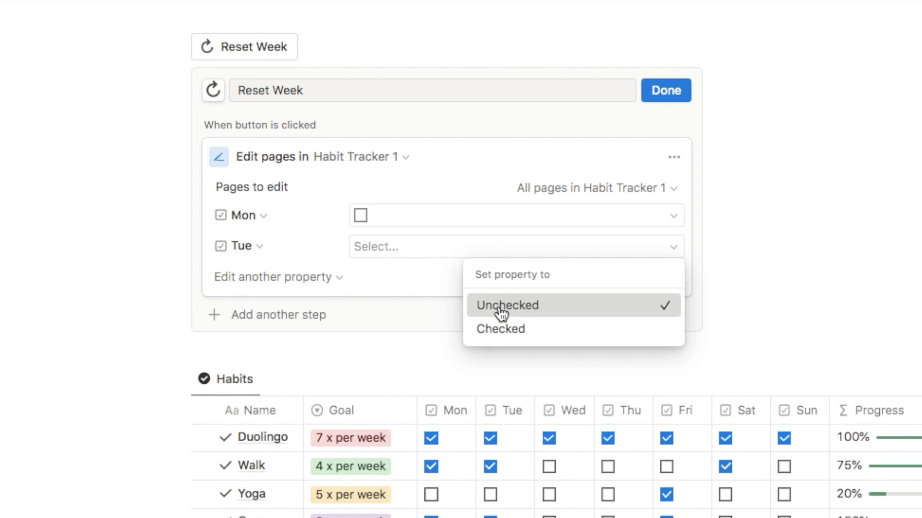
# Add Wed, Thu, Fri, Sat and Sun as Unchecked to the Reset Week action and finish the button setup
pyautogui.click(239, 278)
pyautogui.click(166, 485)
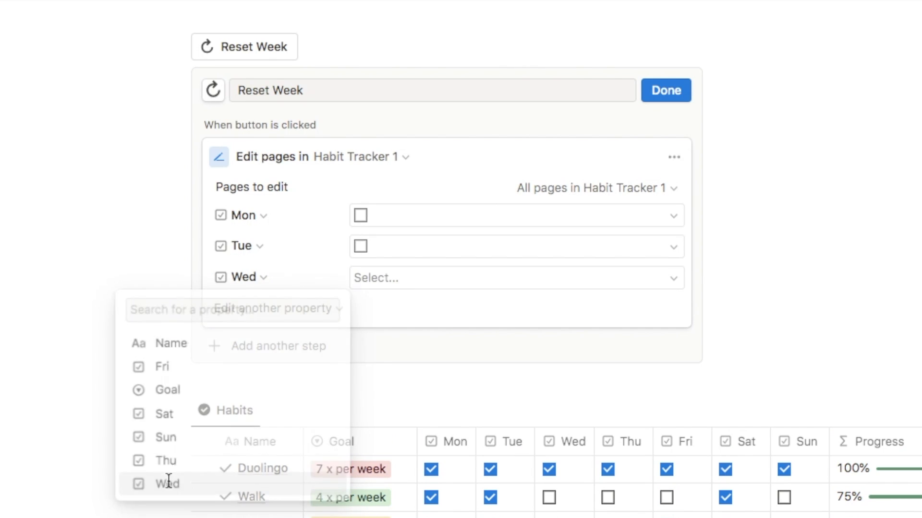
pyautogui.click(390, 281)
pyautogui.click(486, 336)
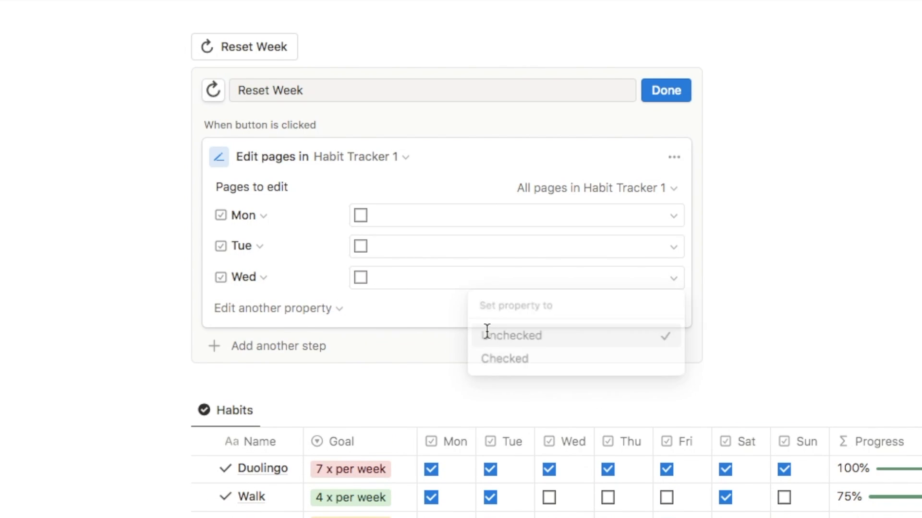
pyautogui.click(243, 309)
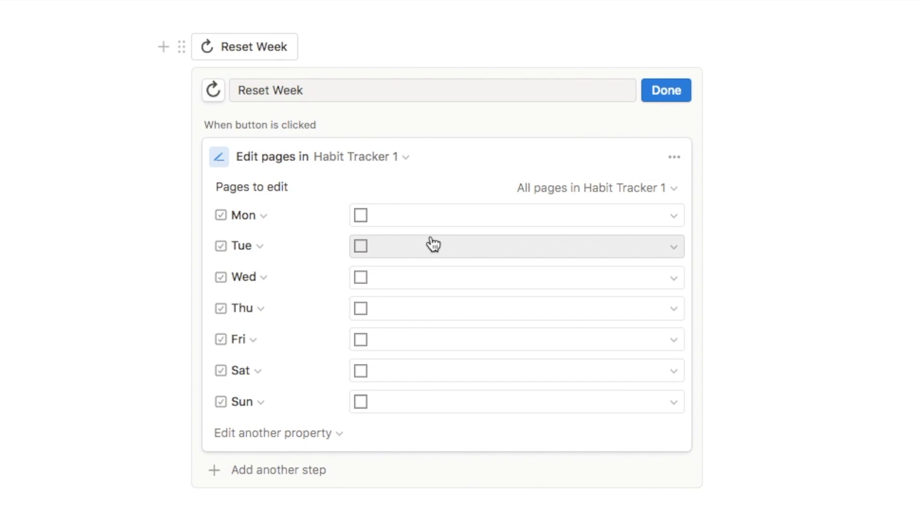
pyautogui.click(666, 96)
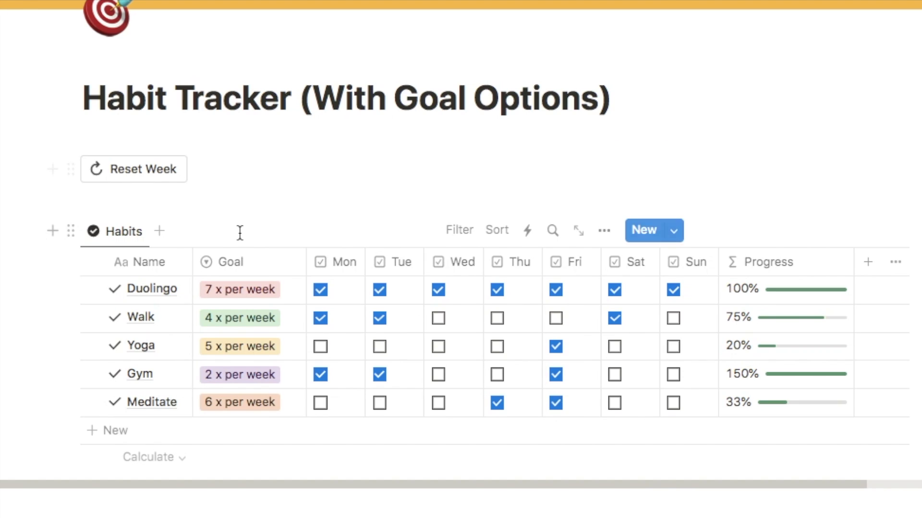
# Test the Reset Week button before and after checking Mon and Tue for Duolingo, Tue for Walk, Wed for Yoga and Gym, and Thu for Meditate
pyautogui.click(103, 177)
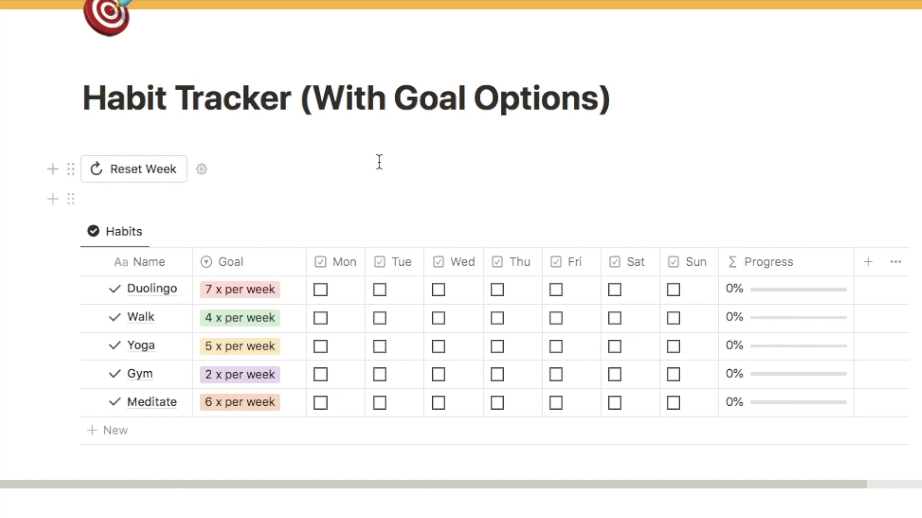
pyautogui.click(320, 289)
pyautogui.click(379, 290)
pyautogui.click(380, 318)
pyautogui.click(438, 346)
pyautogui.click(439, 374)
pyautogui.click(496, 403)
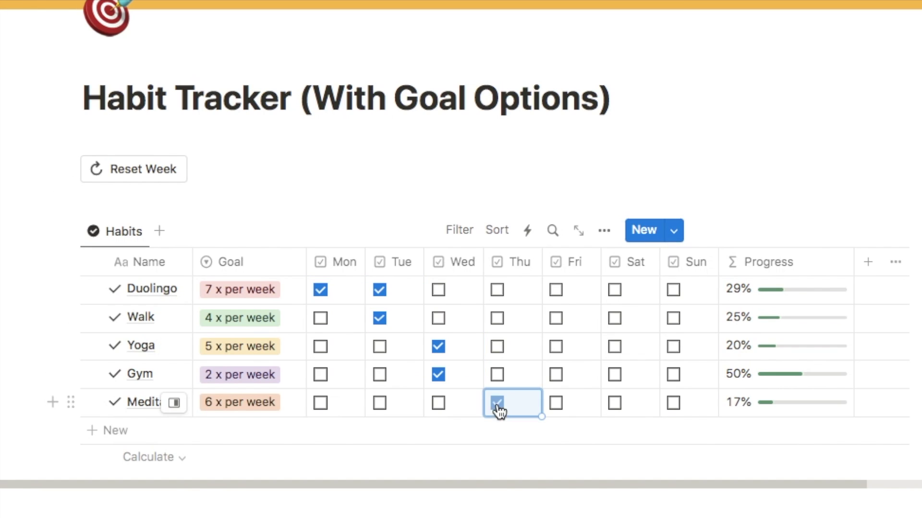
pyautogui.click(137, 176)
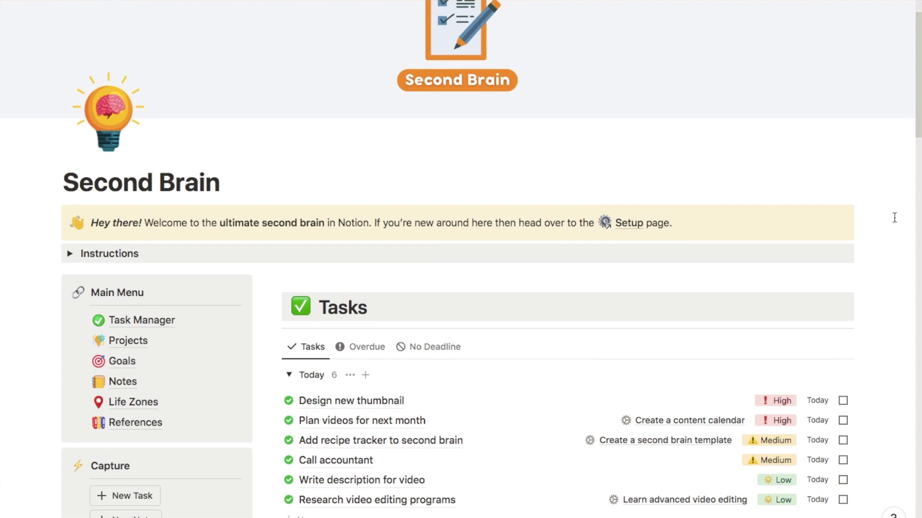
pyautogui.scroll(-6, 894, 218)
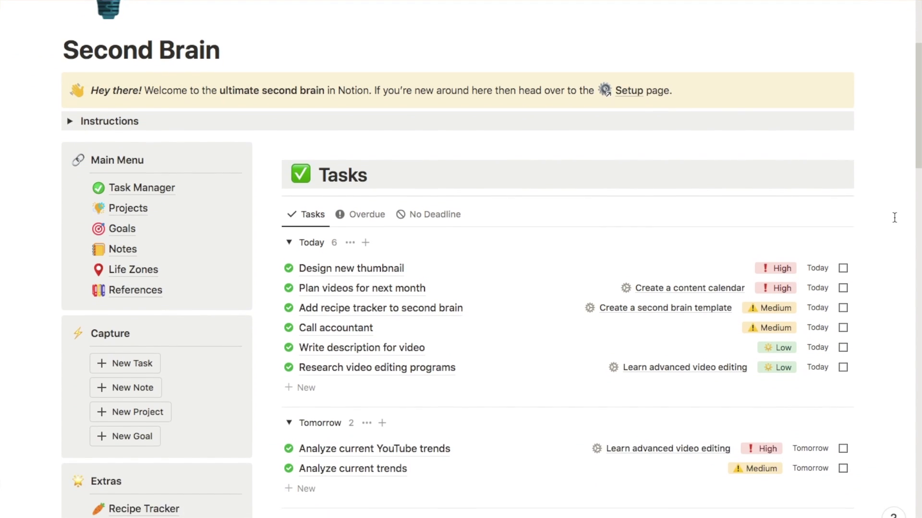
pyautogui.scroll(-5, 894, 217)
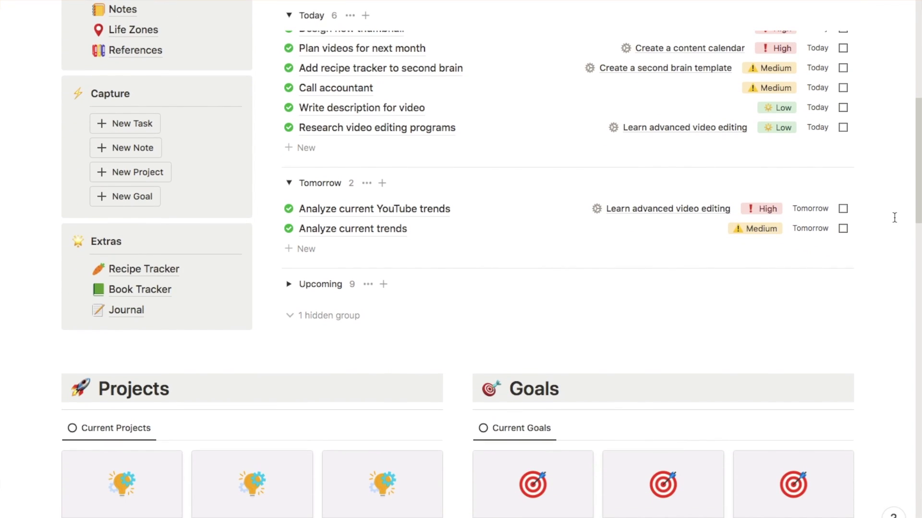
pyautogui.scroll(-6, 895, 217)
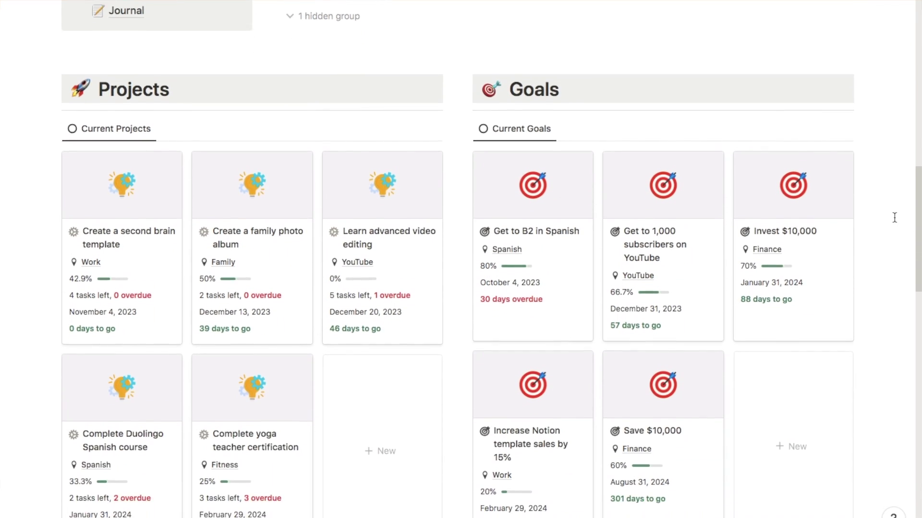